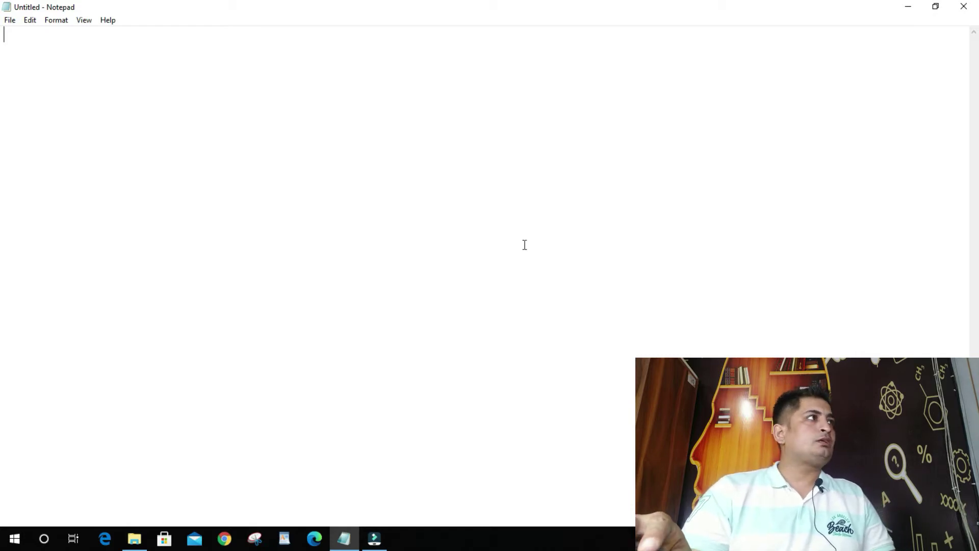
# Create a new blank untitled document with File > New
pyautogui.click(10, 20)
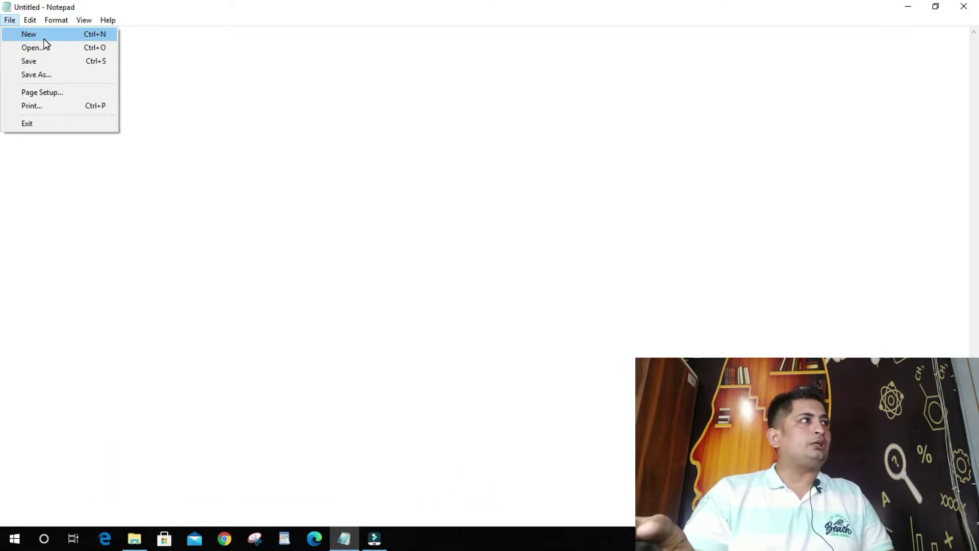
pyautogui.click(43, 38)
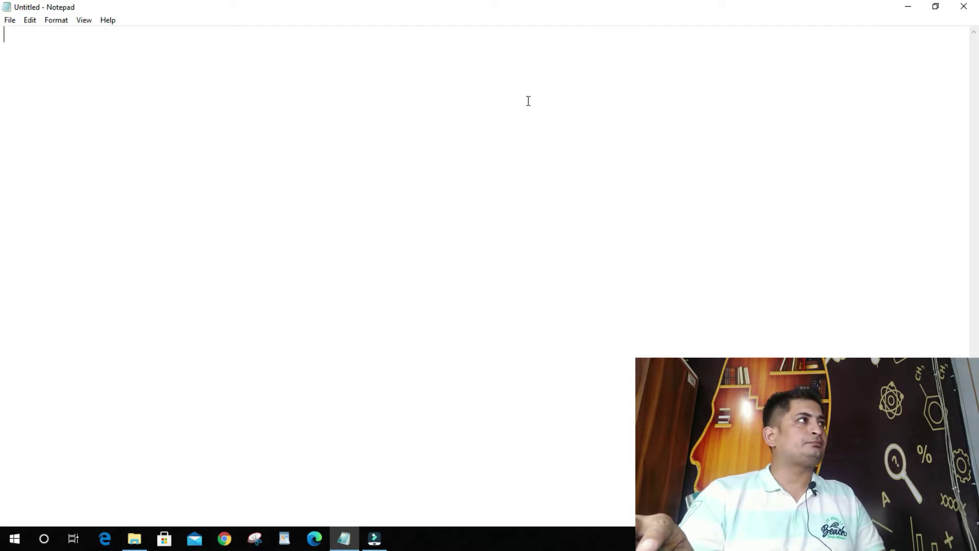
pyautogui.click(9, 20)
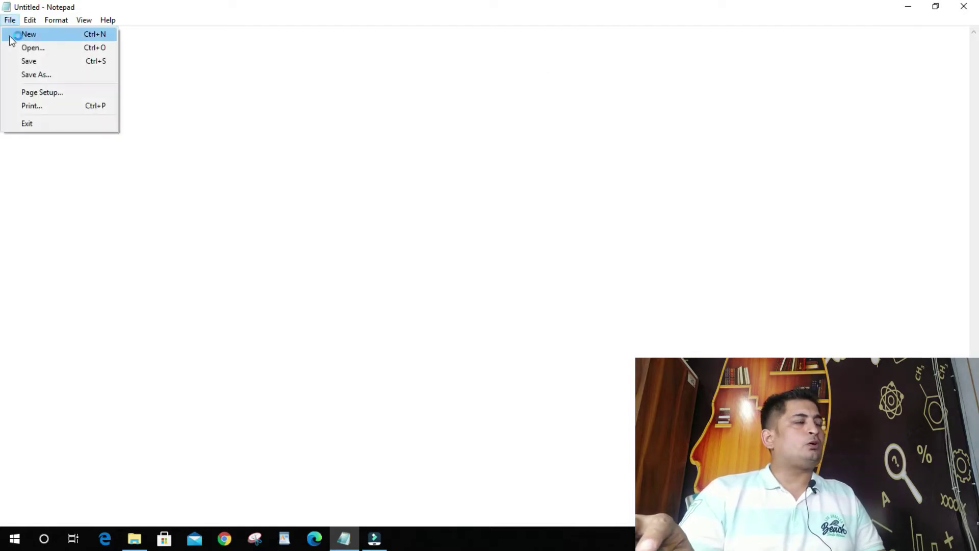
pyautogui.click(23, 61)
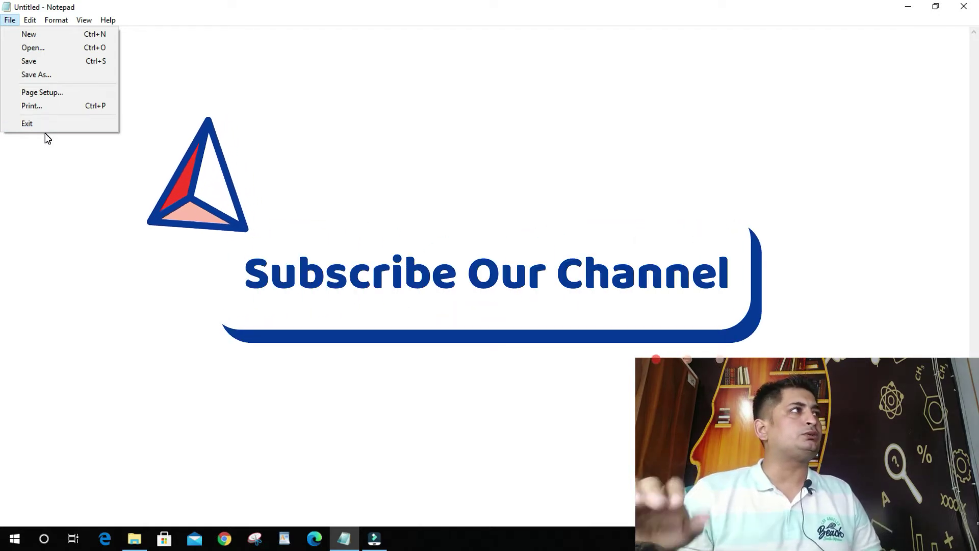
# Choose File > New again for another empty Untitled document
pyautogui.click(43, 35)
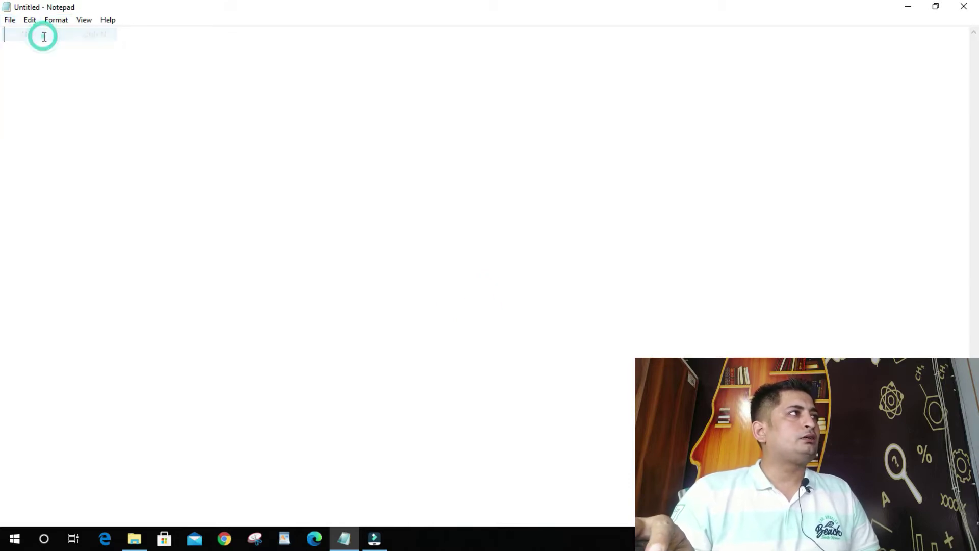
# Open 'New Text Document' from the Desktop to show its truecaller keyword list
pyautogui.click(10, 20)
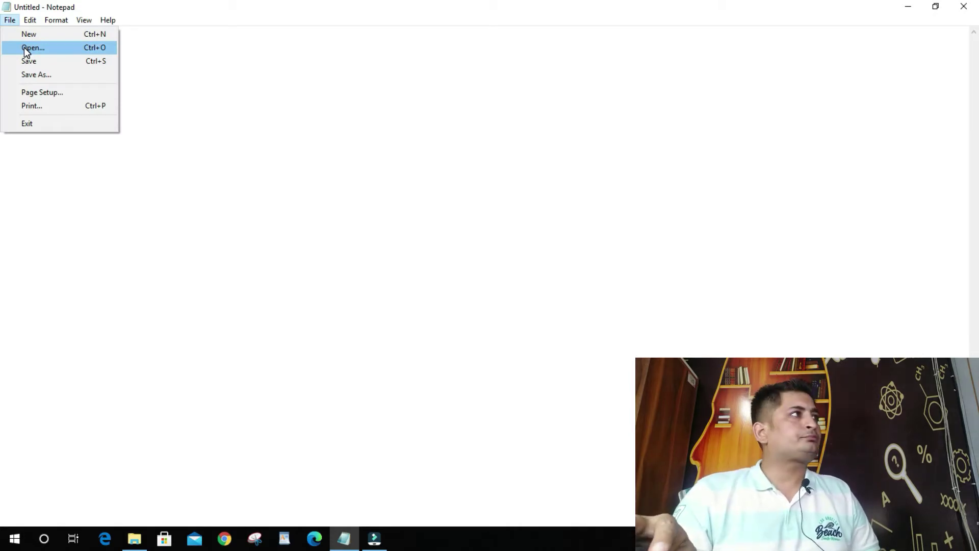
pyautogui.click(23, 47)
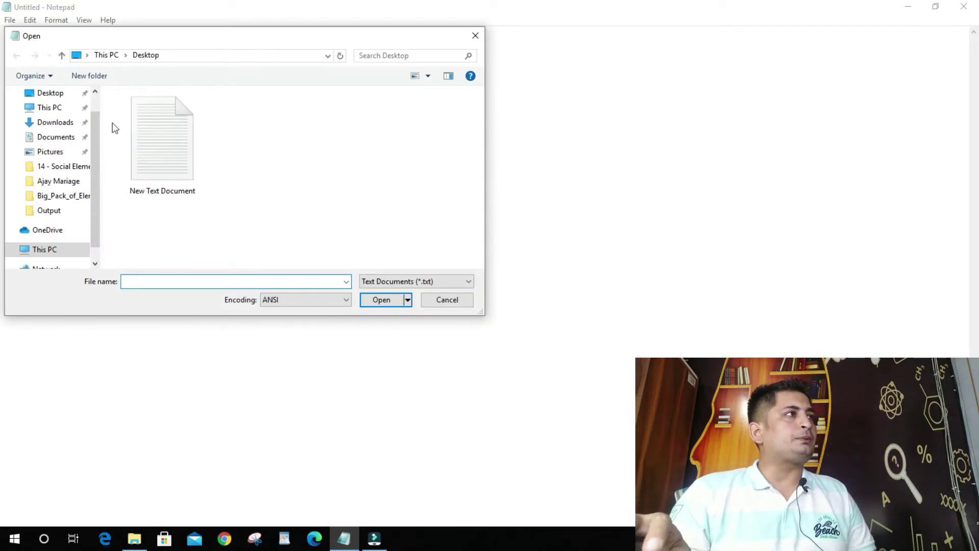
pyautogui.click(173, 140)
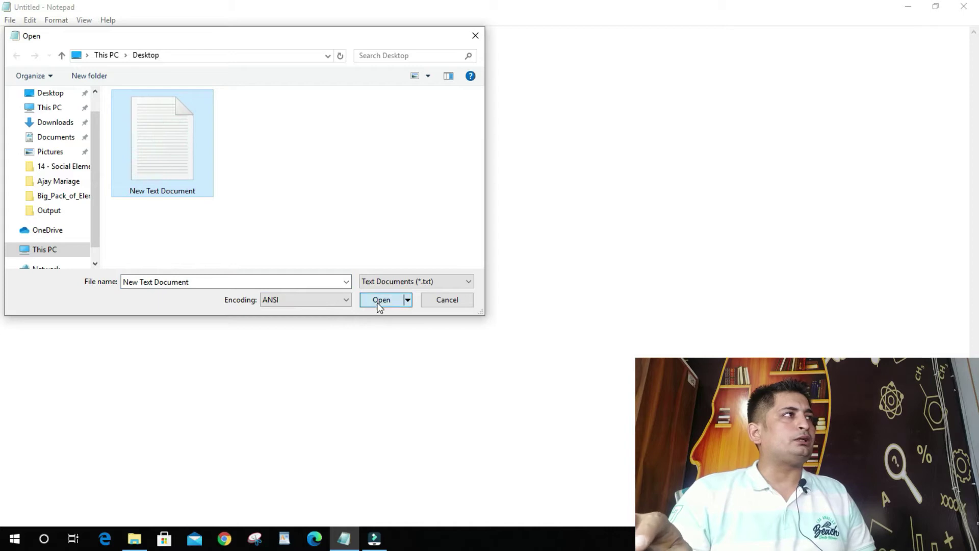
pyautogui.click(381, 300)
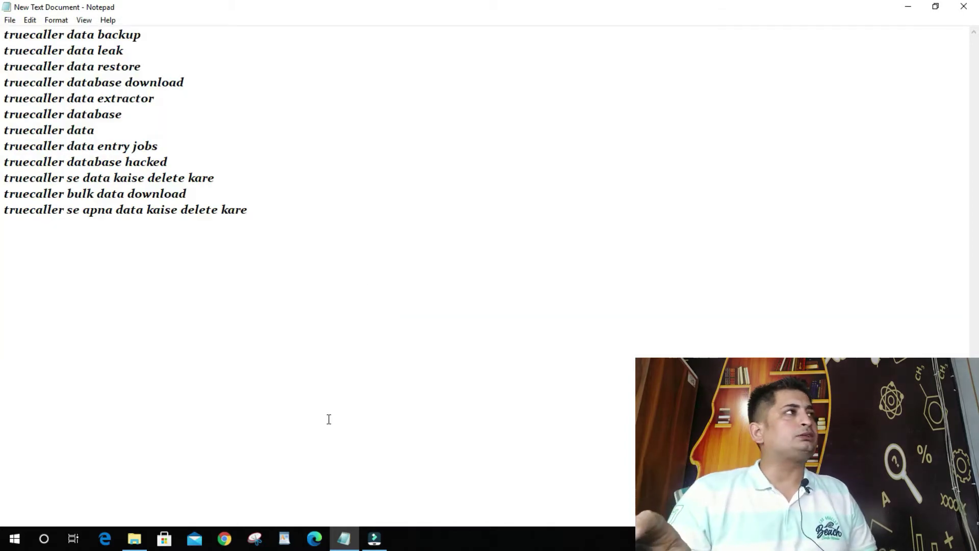
pyautogui.click(8, 23)
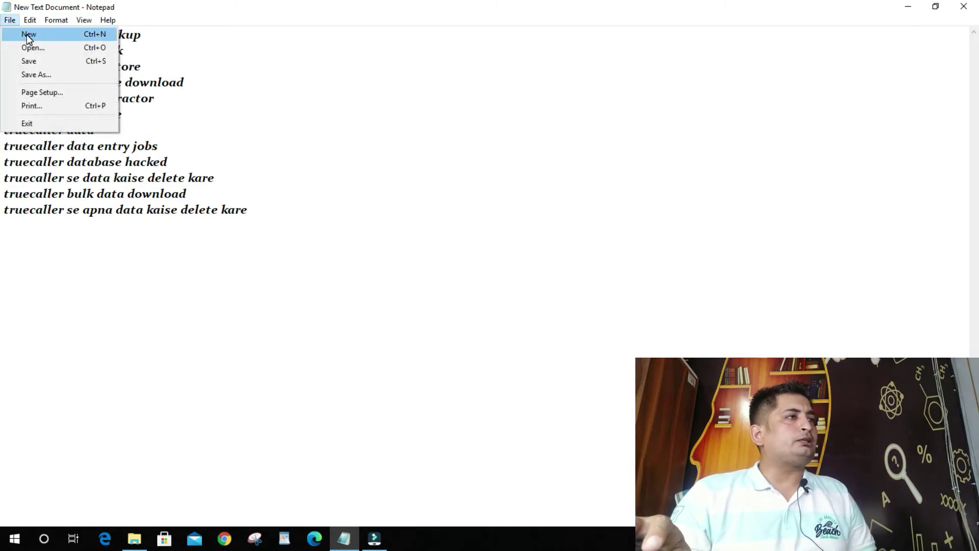
# Replace the list with a new document containing the line 'LB IT Services'
pyautogui.click(26, 35)
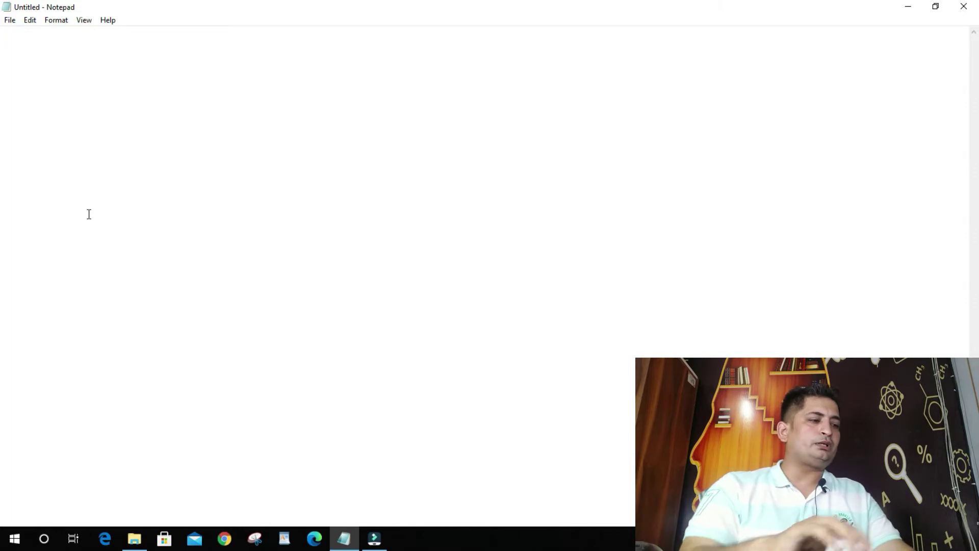
pyautogui.write('LB')
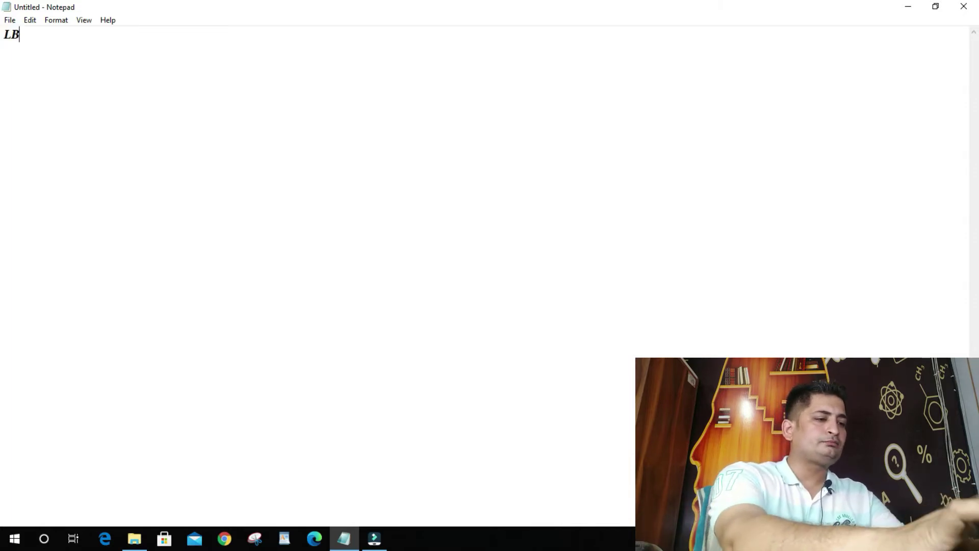
pyautogui.write(' IT Services')
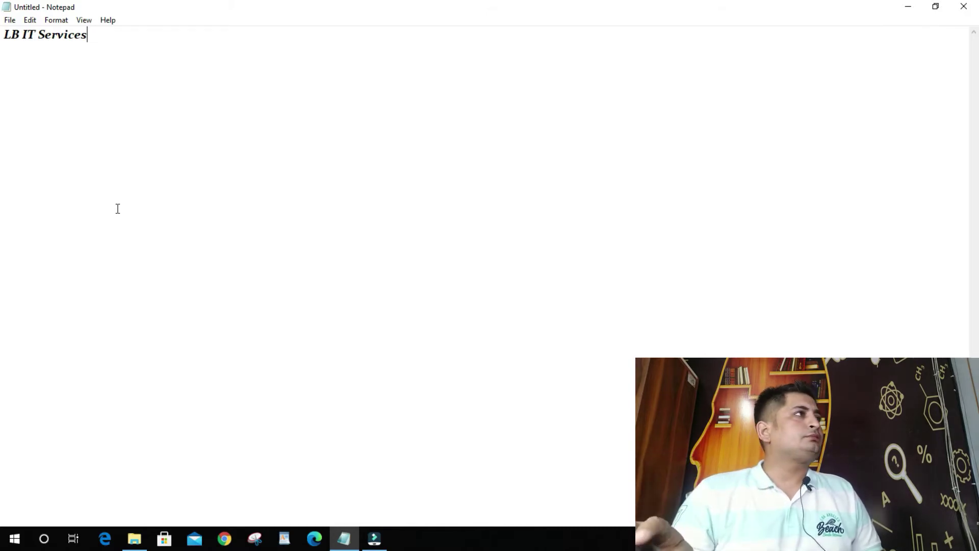
pyautogui.click(11, 20)
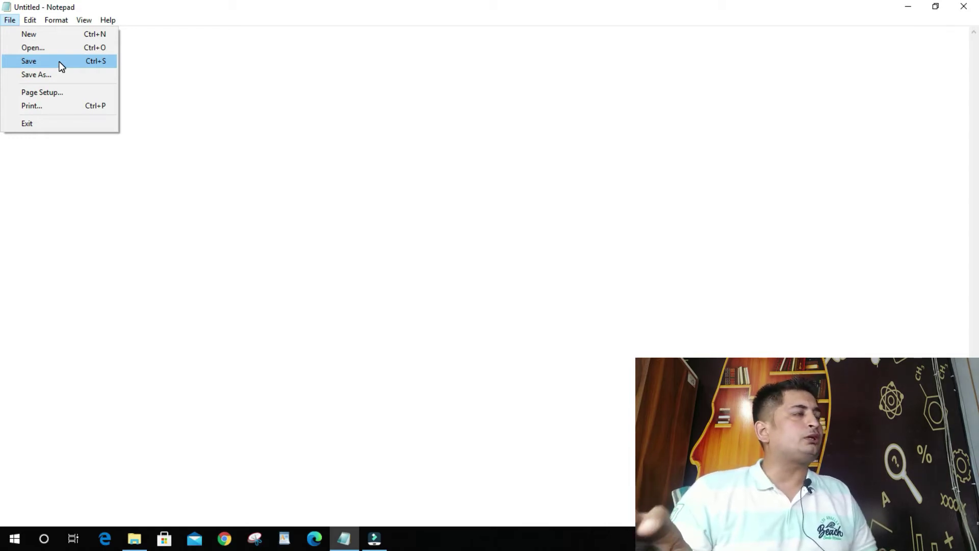
# Save the 'LB IT Services' document to the Desktop as LB.txt
pyautogui.click(60, 63)
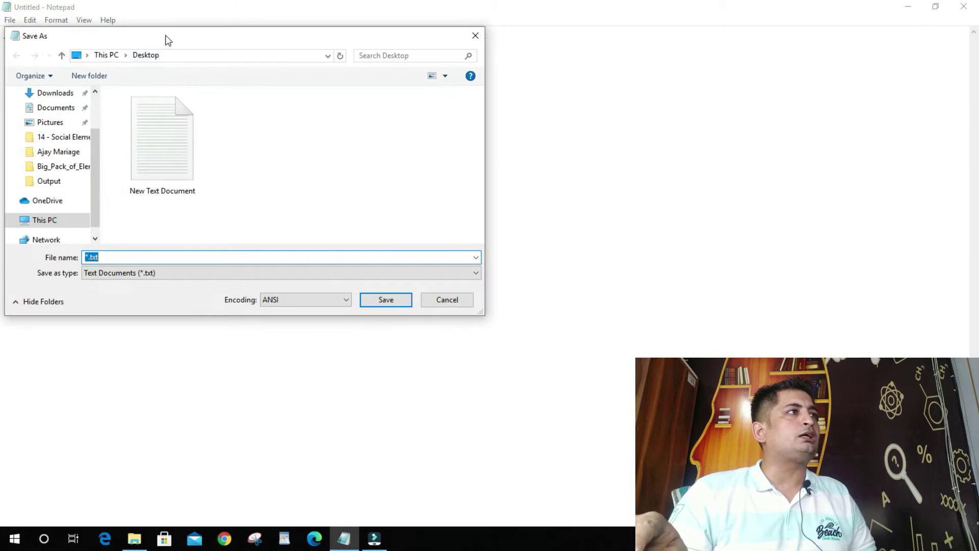
pyautogui.moveTo(167, 40); pyautogui.dragTo(414, 128)
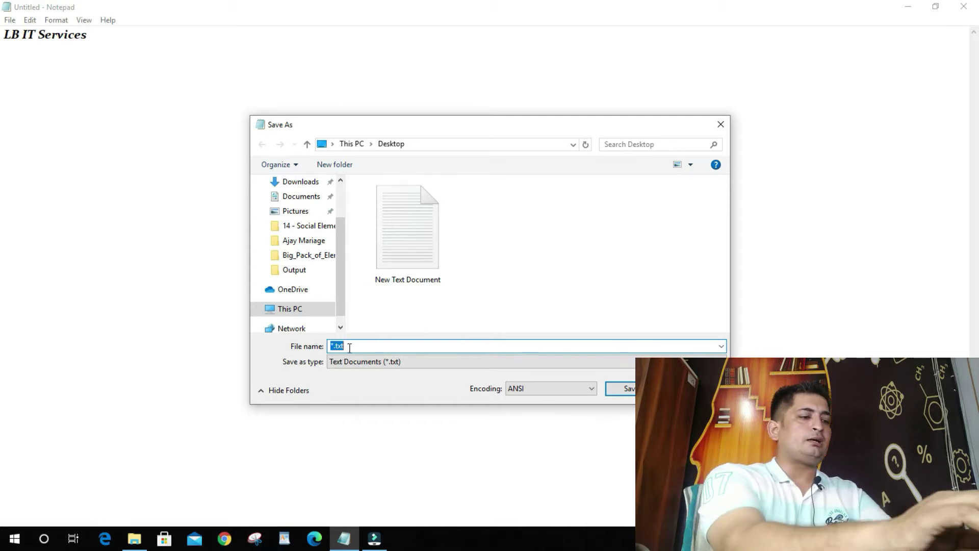
pyautogui.write('LB')
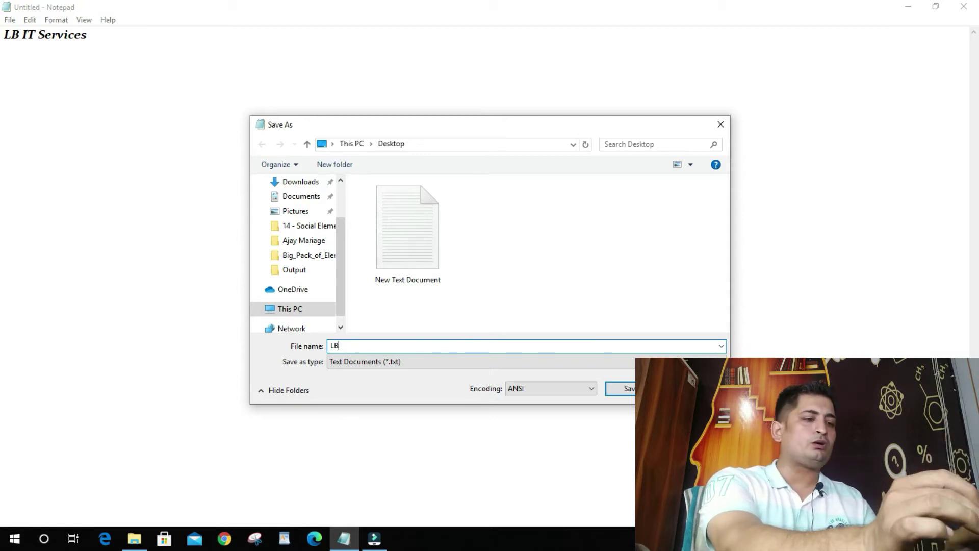
pyautogui.write('.txt')
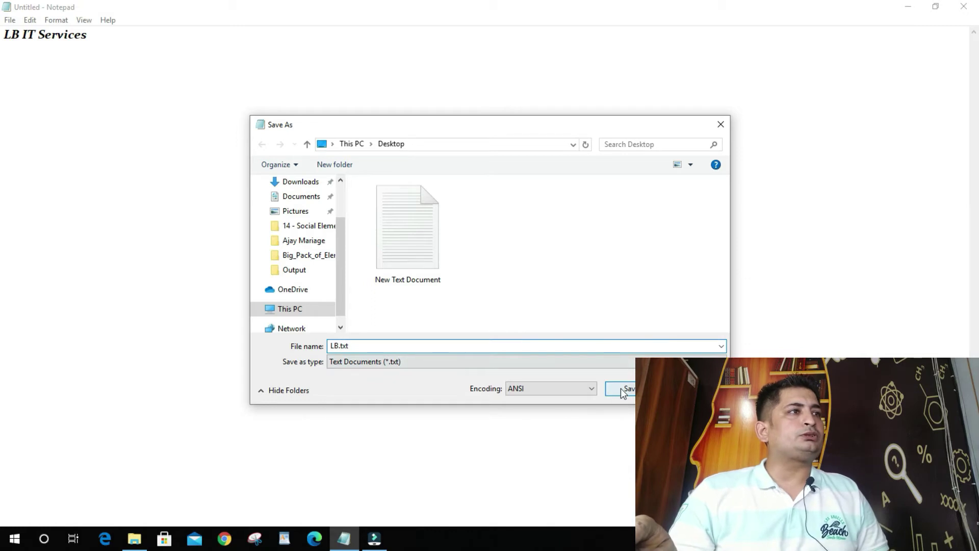
pyautogui.click(622, 393)
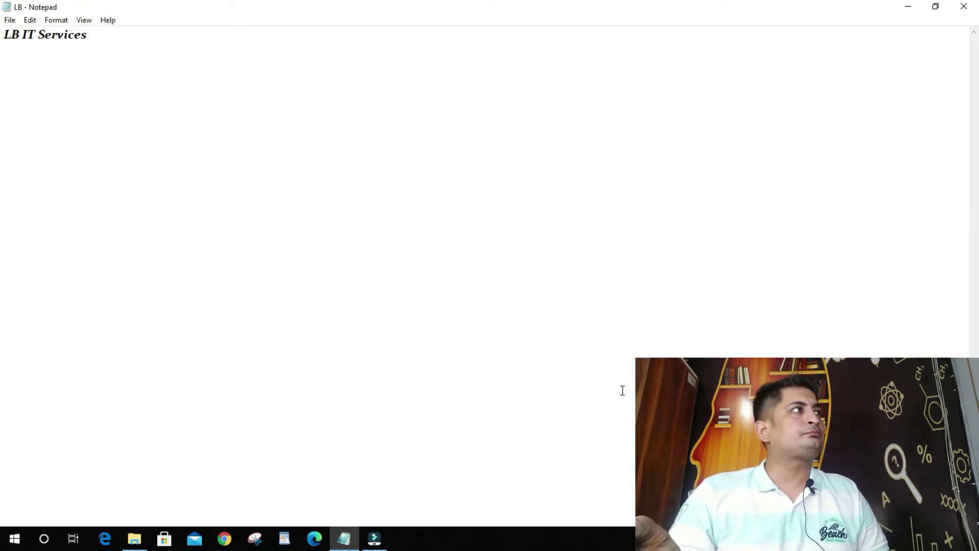
# Save the LB document, then save a copy named LB1
pyautogui.click(9, 20)
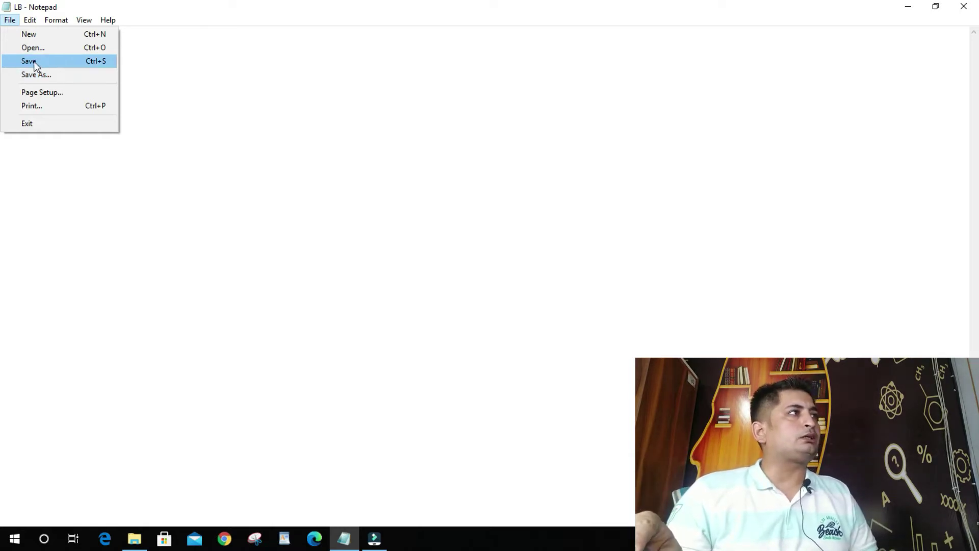
pyautogui.click(63, 63)
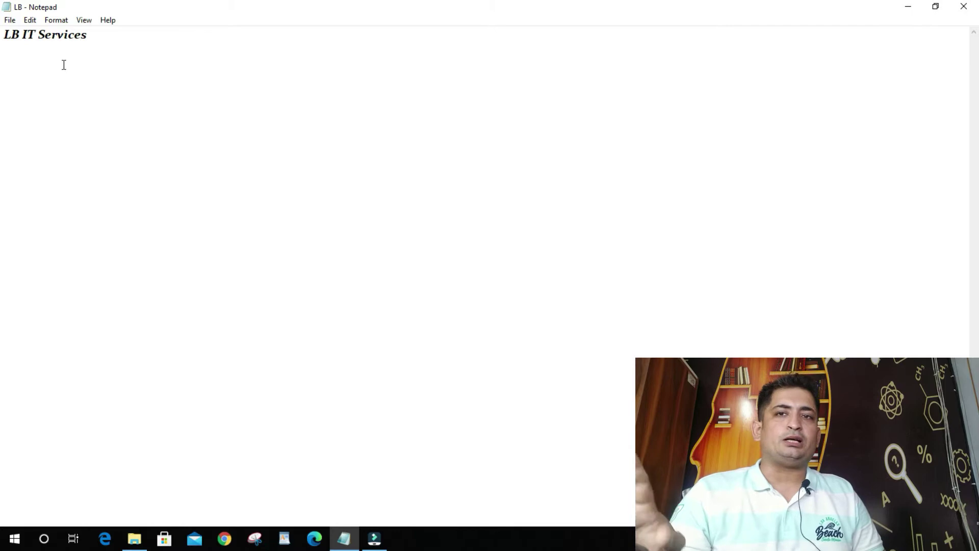
pyautogui.click(9, 20)
pyautogui.click(33, 75)
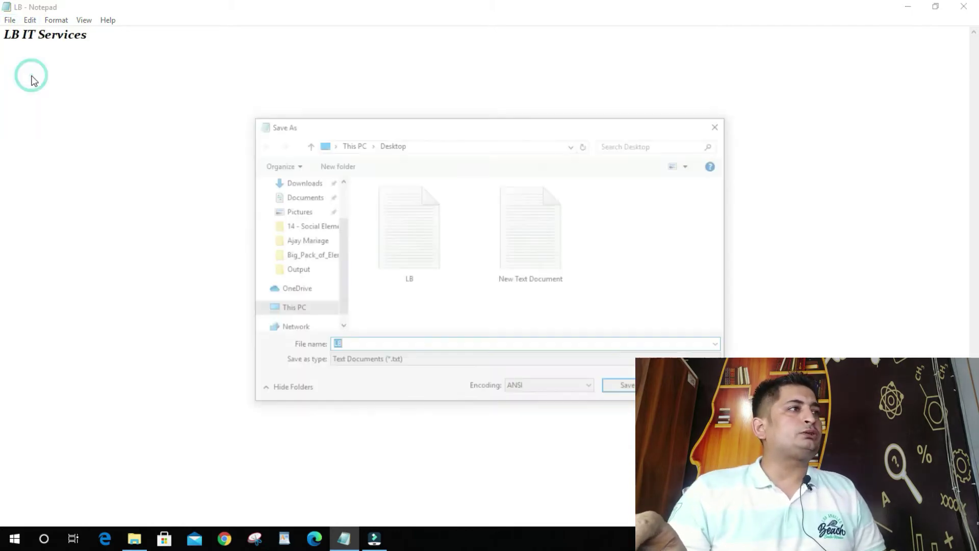
pyautogui.click(357, 345)
pyautogui.write('1')
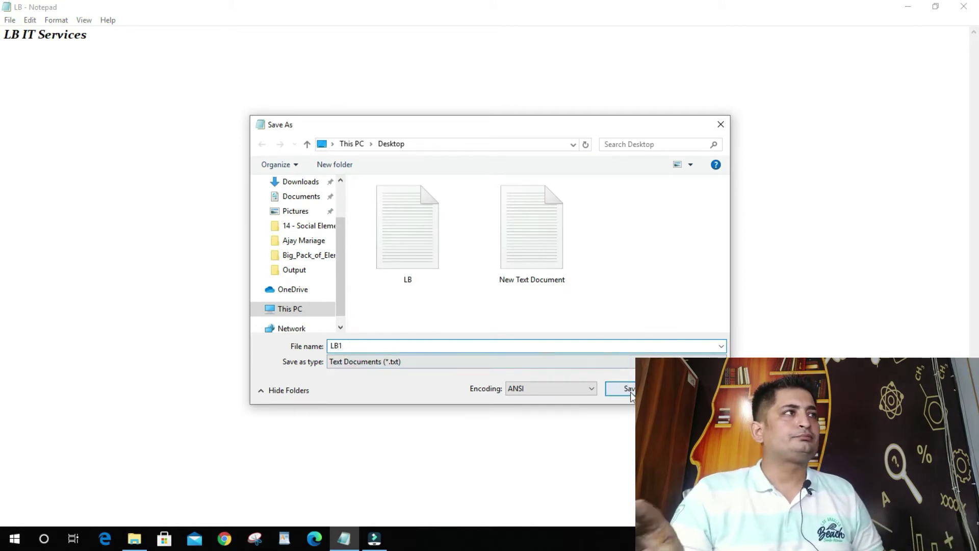
pyautogui.click(628, 389)
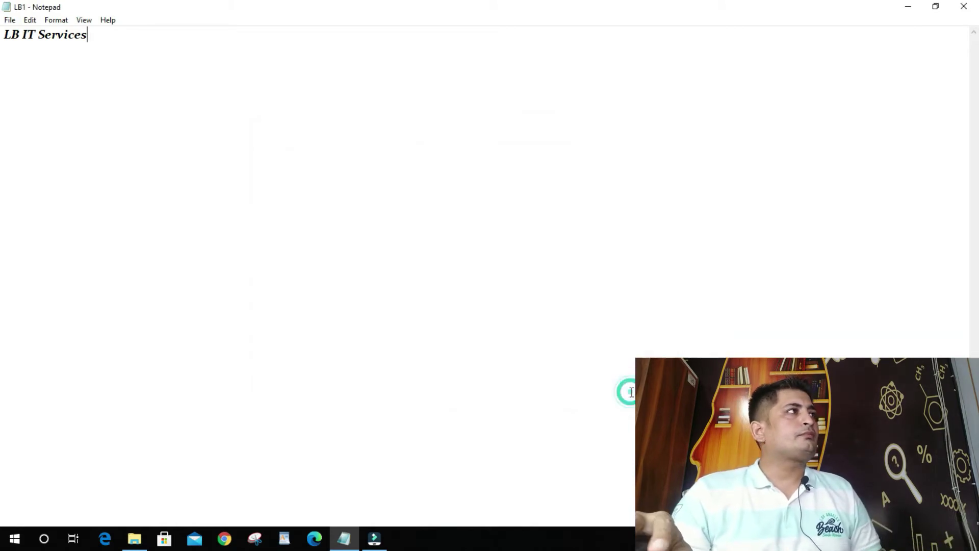
# Save LB1 into the Pictures folder
pyautogui.click(11, 20)
pyautogui.click(26, 72)
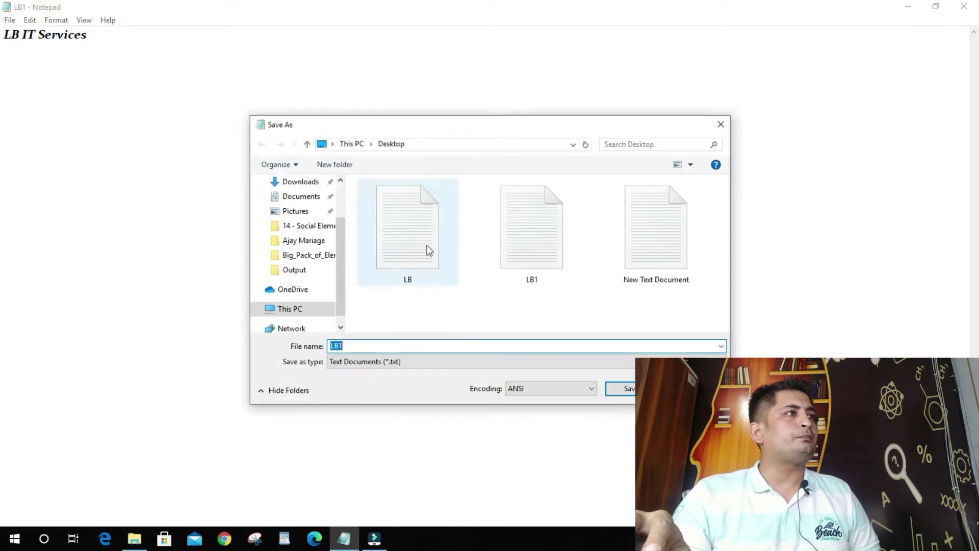
pyautogui.click(293, 211)
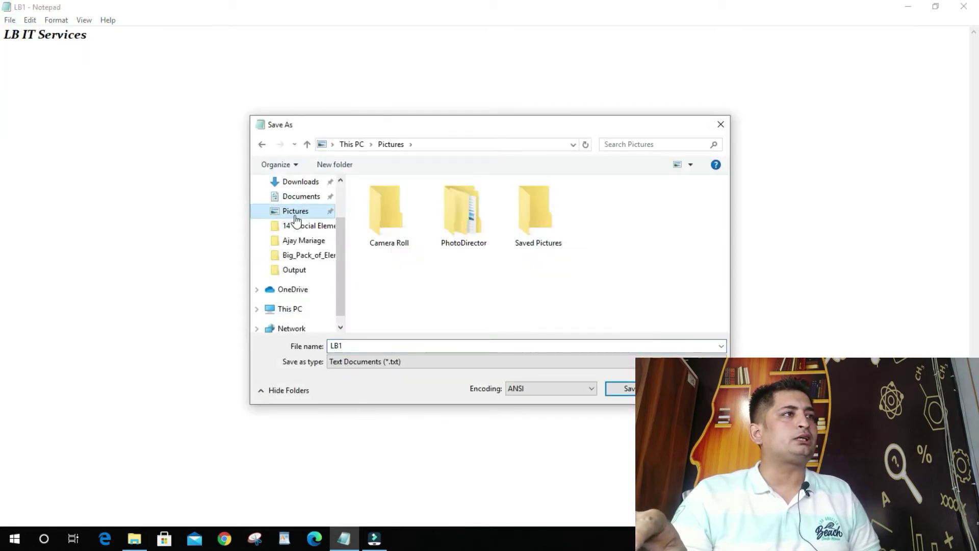
pyautogui.click(622, 389)
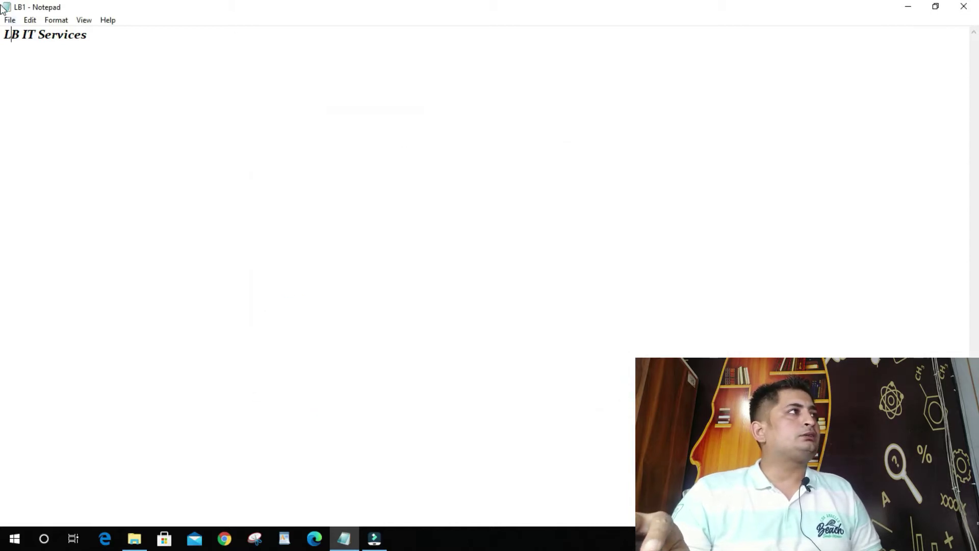
# Save the note as LB11 in the Documents folder
pyautogui.click(9, 20)
pyautogui.click(24, 72)
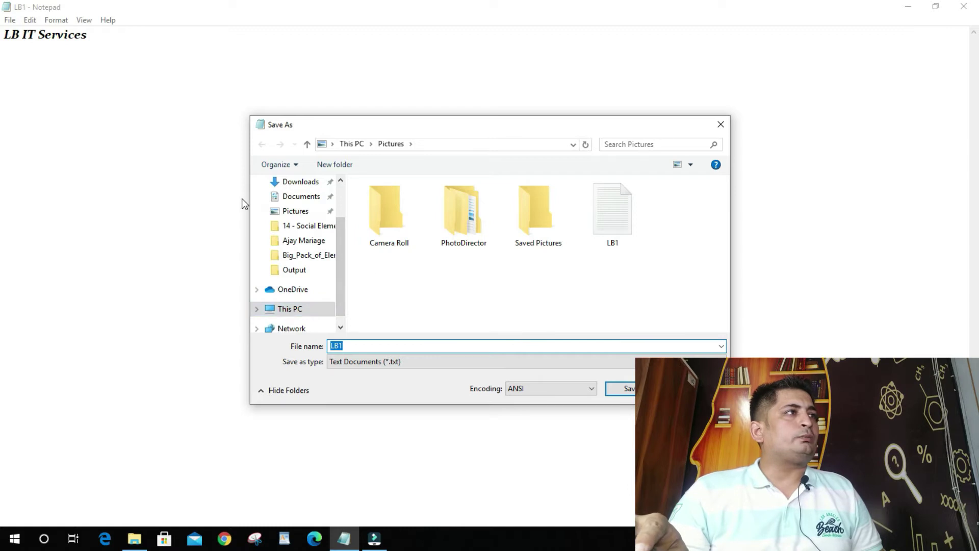
pyautogui.click(301, 197)
pyautogui.click(353, 345)
pyautogui.write('1')
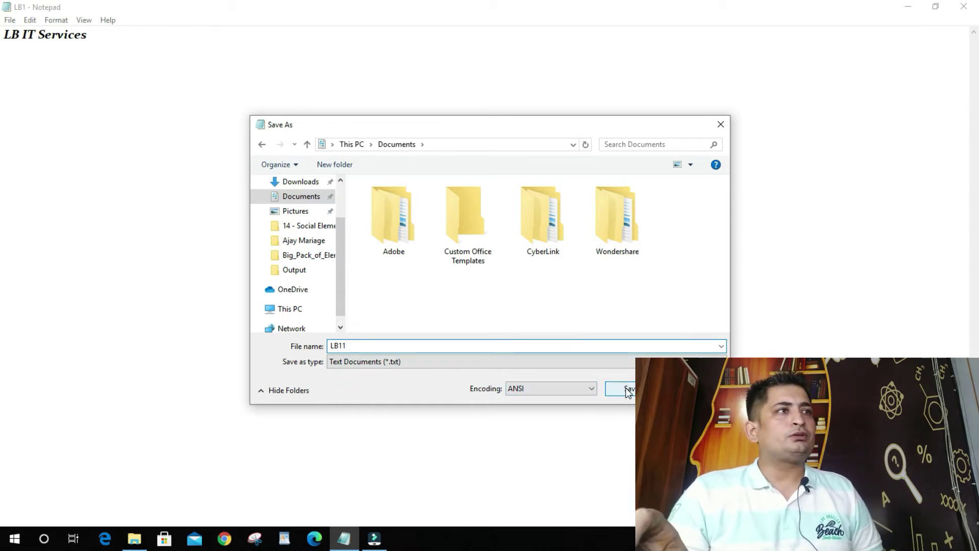
pyautogui.click(628, 390)
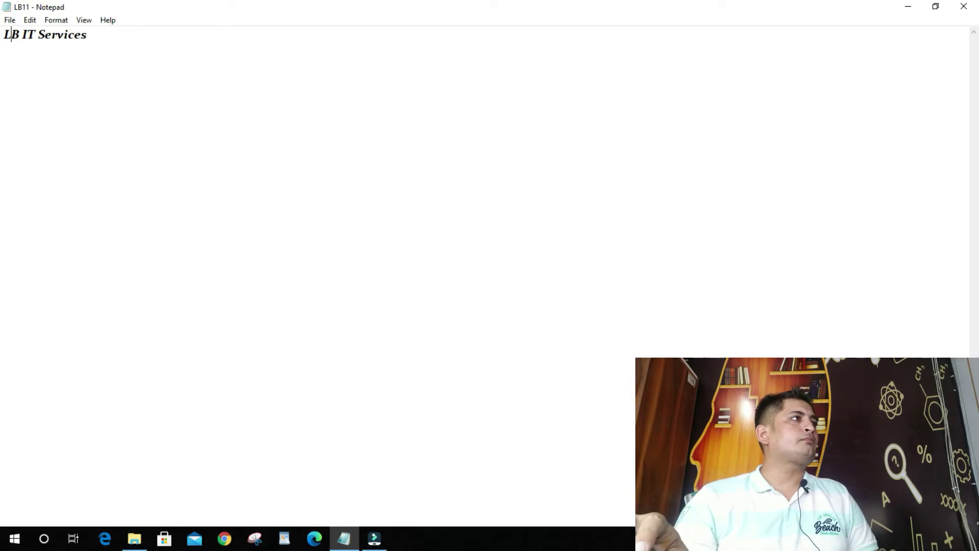
pyautogui.click(9, 22)
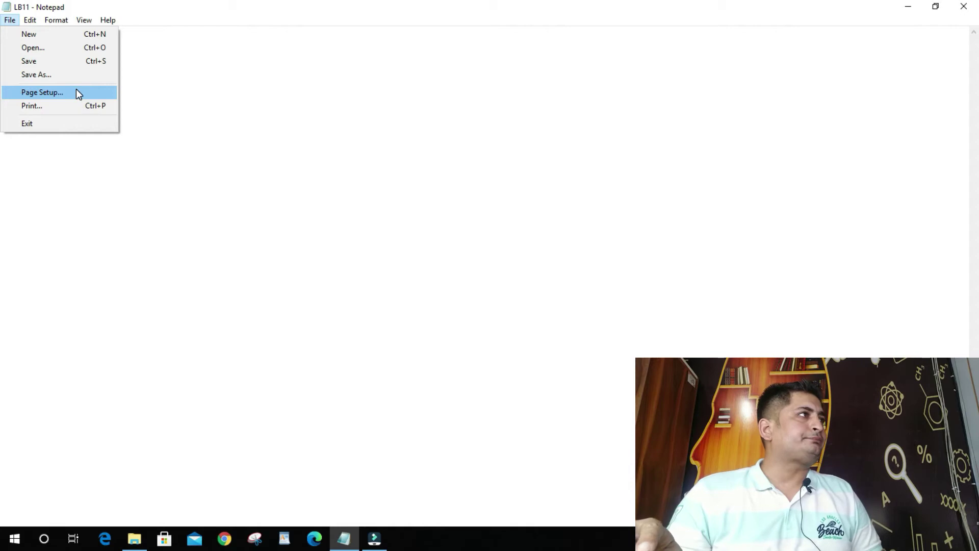
# Set the Page Setup paper size to A4, trying Landscape before returning to Portrait
pyautogui.click(77, 92)
pyautogui.moveTo(201, 43)
pyautogui.mouseDown()
pyautogui.moveTo(482, 118)
pyautogui.moveTo(343, 121)
pyautogui.mouseUp()
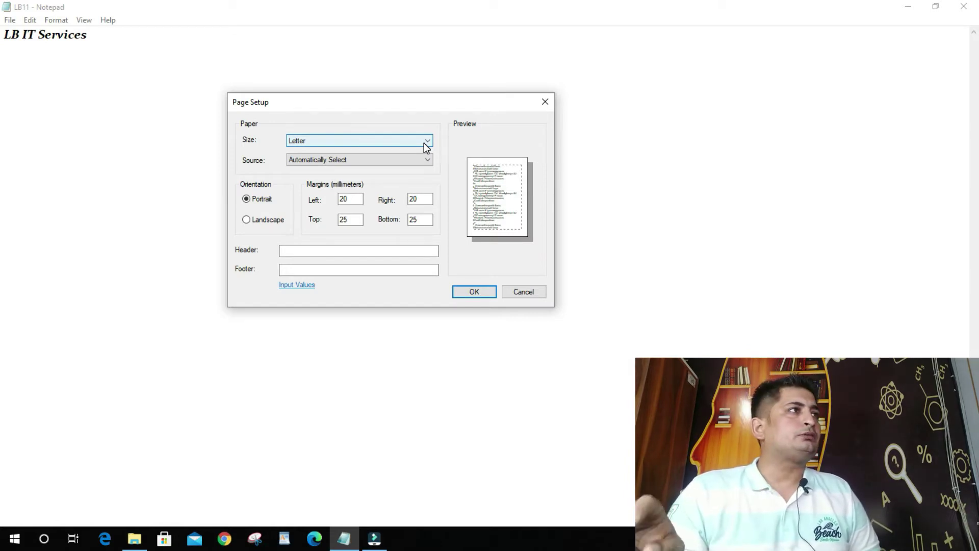
pyautogui.click(426, 143)
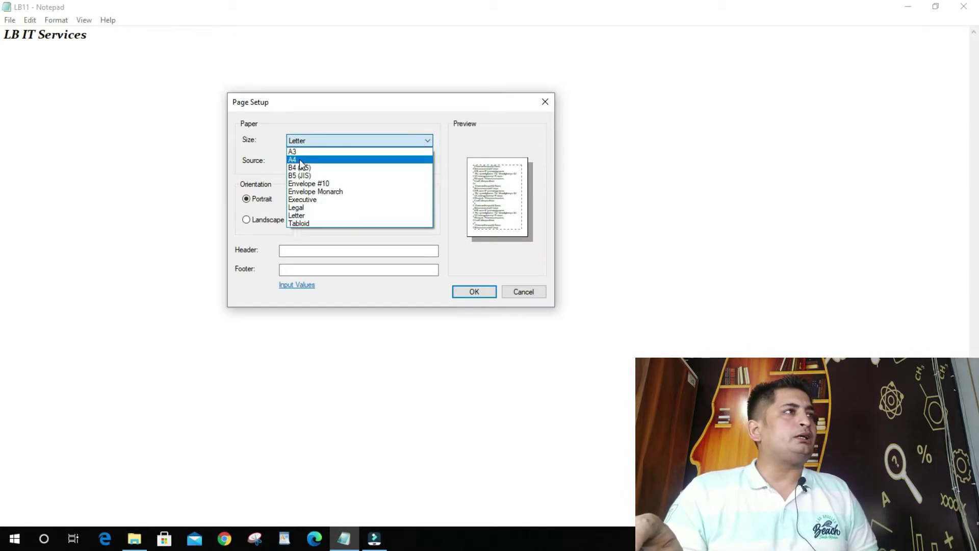
pyautogui.click(303, 160)
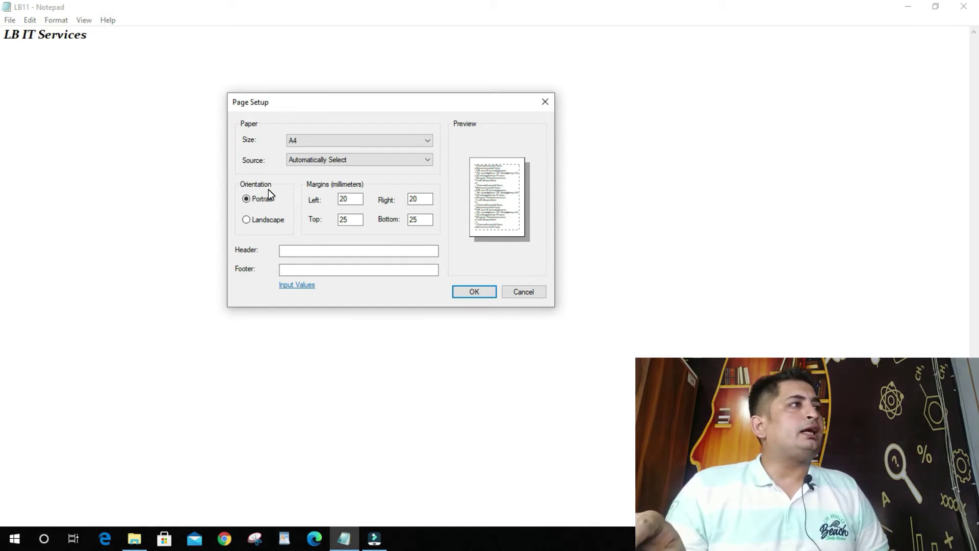
pyautogui.click(267, 220)
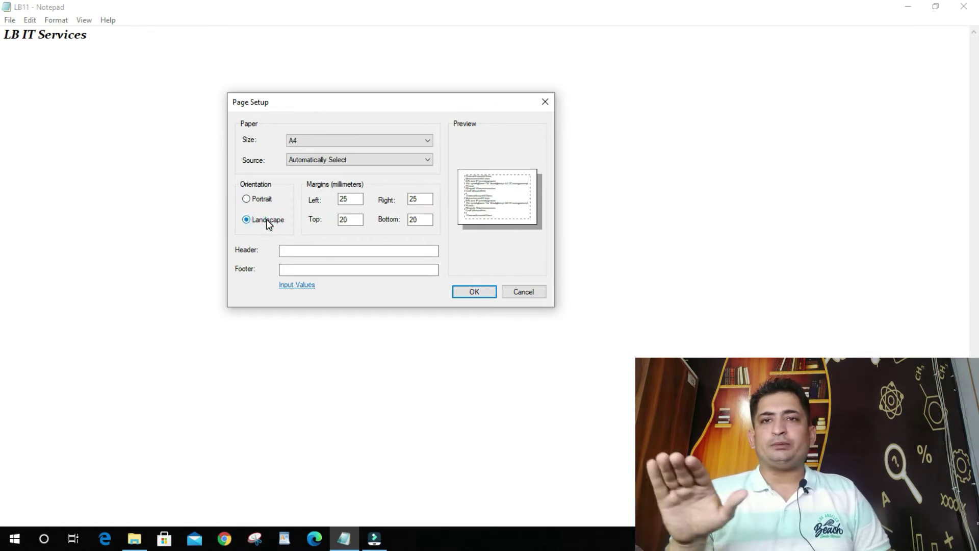
pyautogui.click(260, 202)
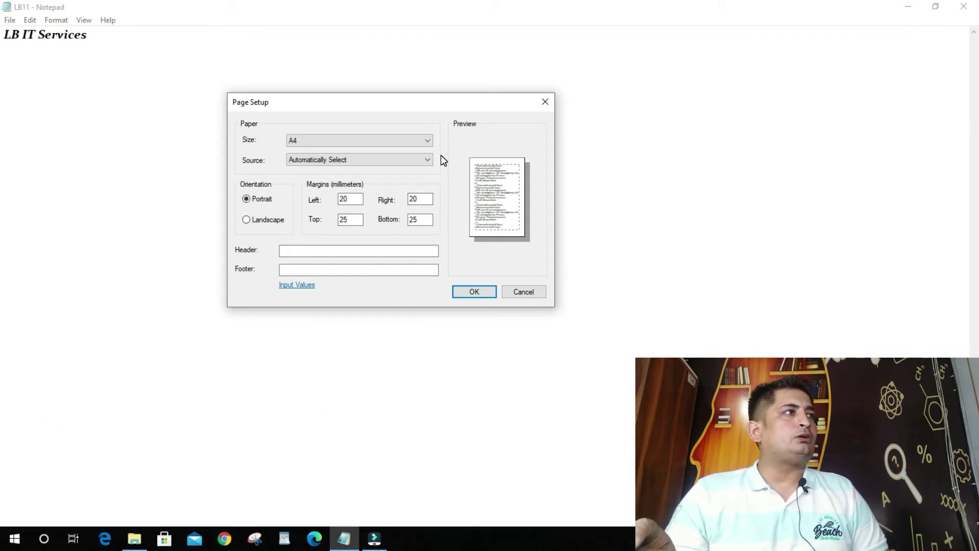
# Apply Landscape with 25 mm side and 20 mm top/bottom margins, leaving the header blank
pyautogui.click(247, 221)
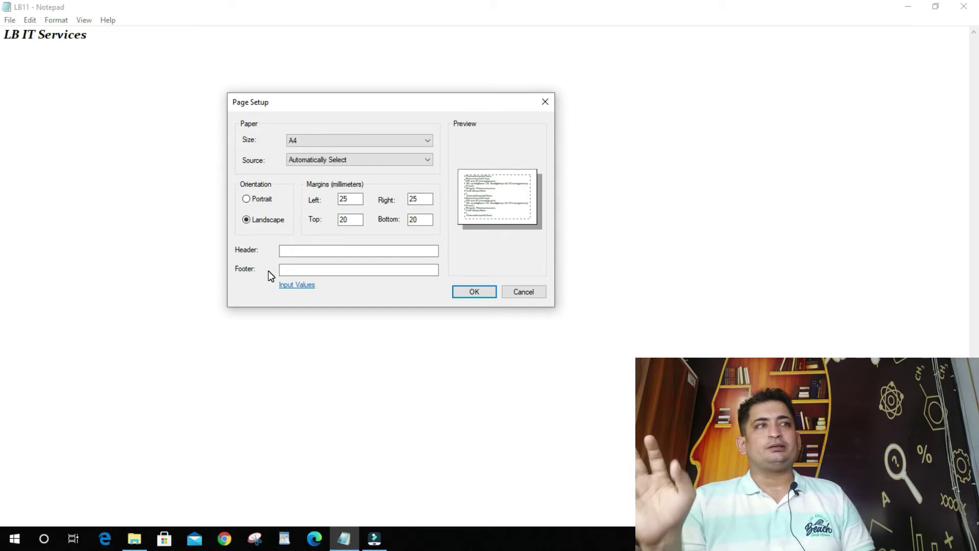
pyautogui.click(304, 251)
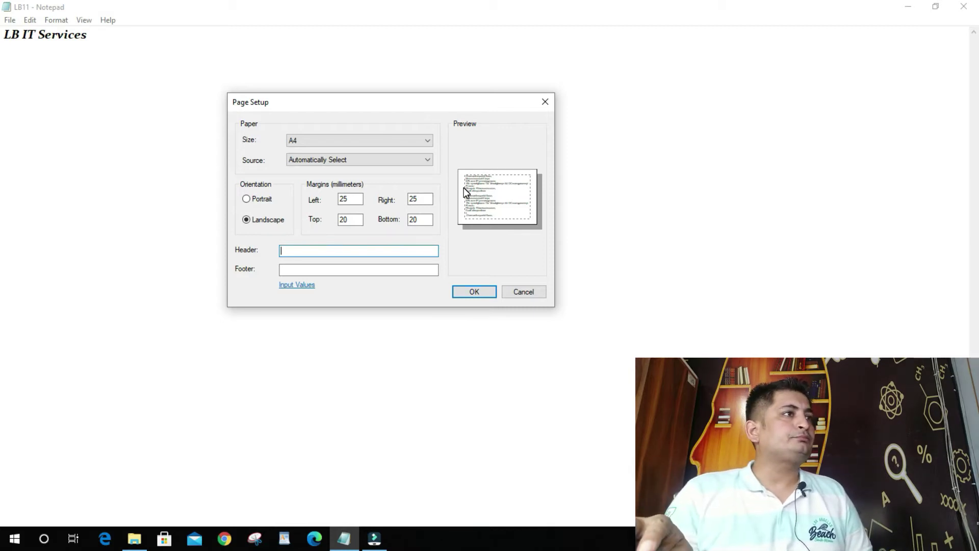
pyautogui.click(474, 292)
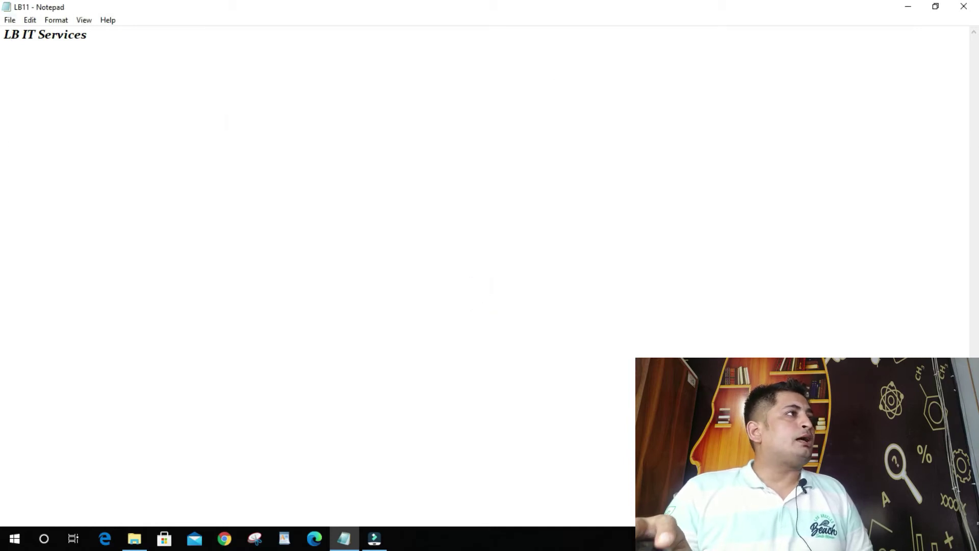
# Open the Print dialog for LB11 from the File menu
pyautogui.click(7, 22)
pyautogui.click(24, 106)
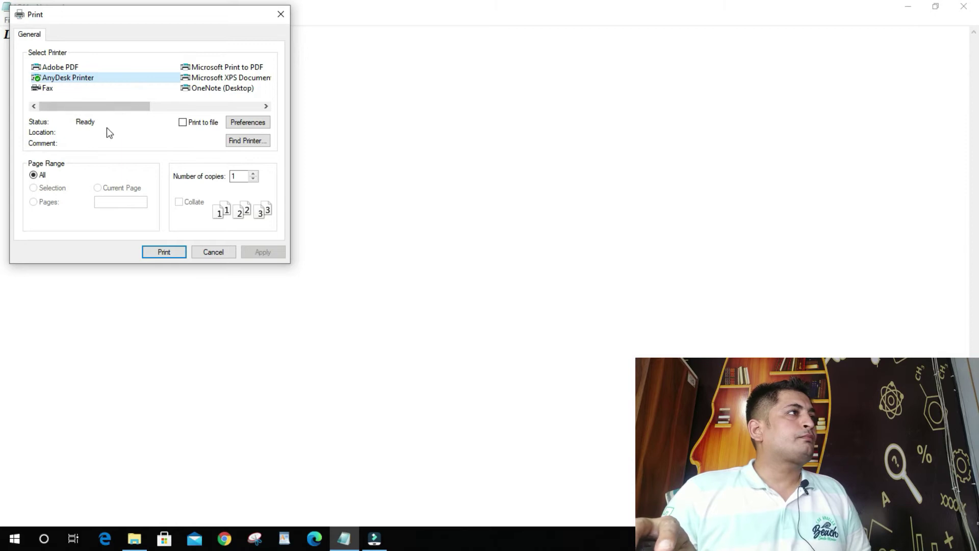
pyautogui.moveTo(92, 106)
pyautogui.mouseDown()
pyautogui.moveTo(203, 107)
pyautogui.moveTo(44, 116)
pyautogui.mouseUp()
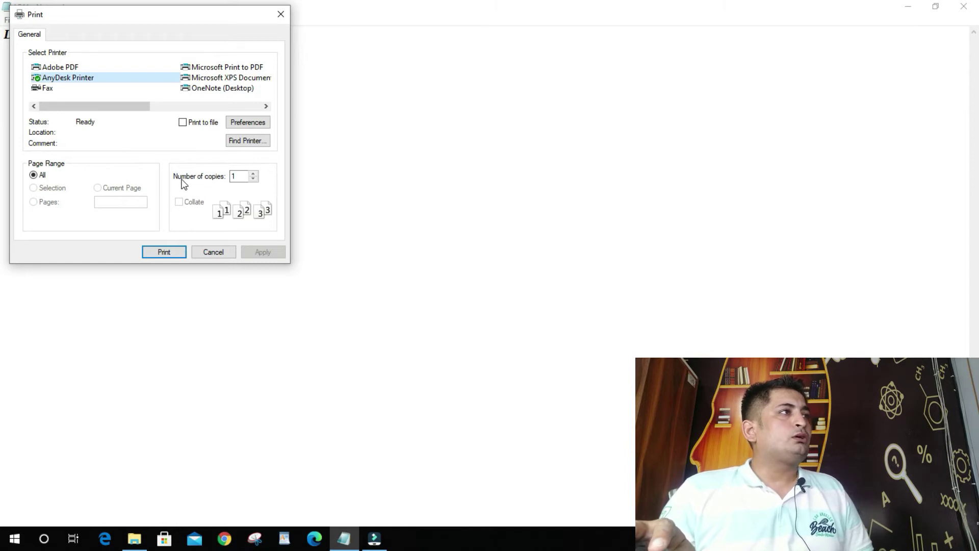
# Request 5 copies, accept the one-copy limit warning, and cancel printing
pyautogui.doubleClick(238, 176)
pyautogui.write('5')
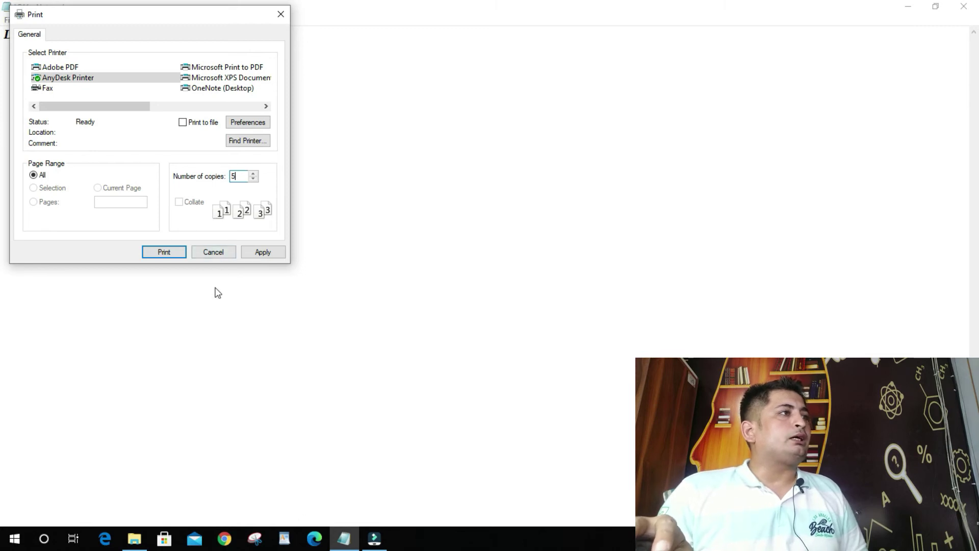
pyautogui.click(265, 253)
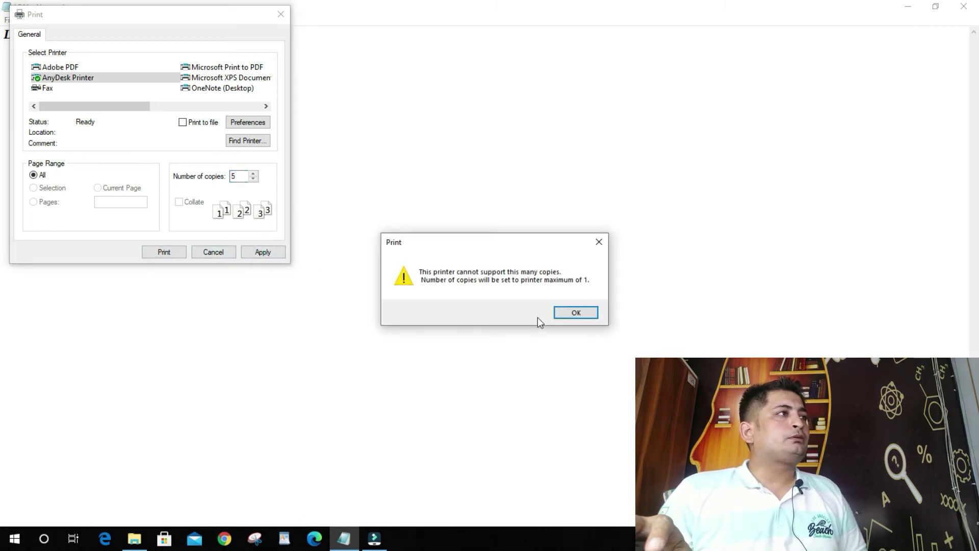
pyautogui.click(590, 315)
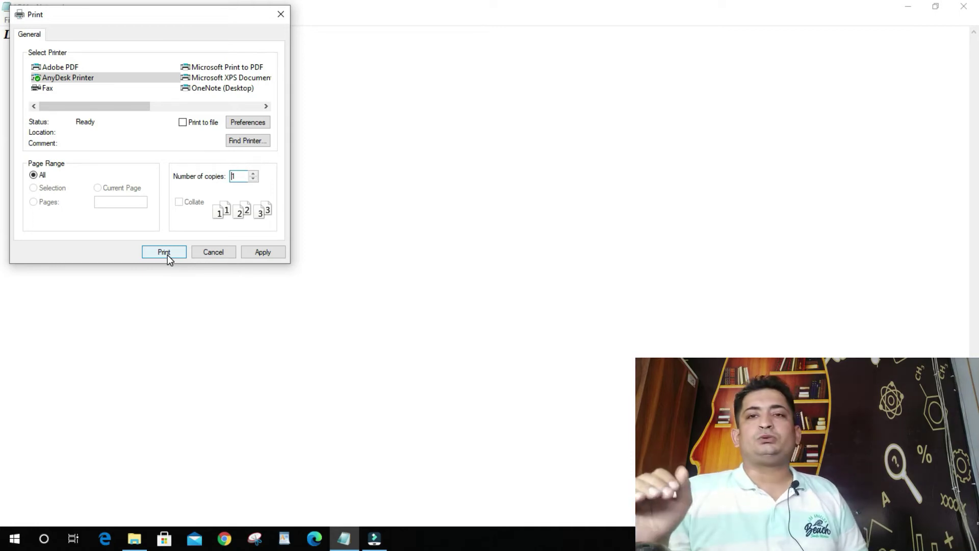
pyautogui.click(214, 252)
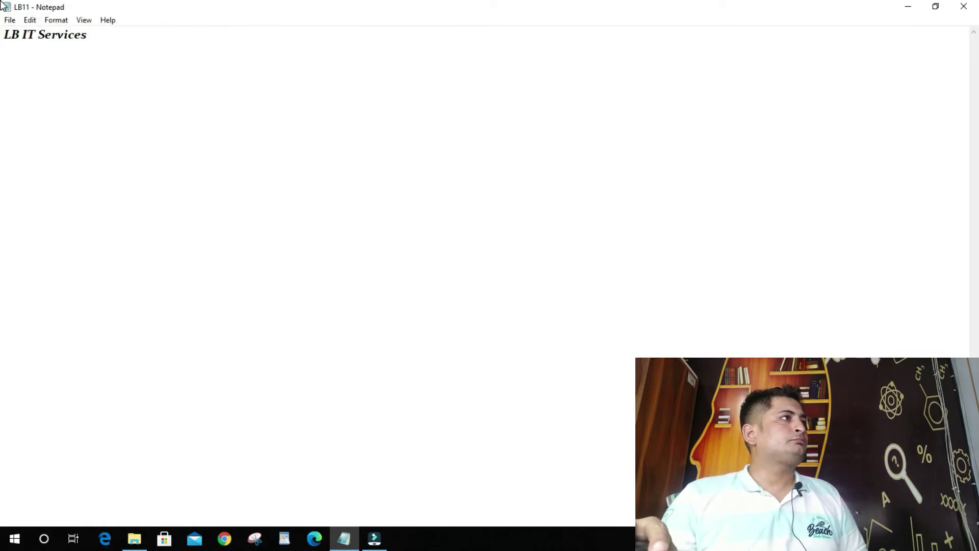
# Exit Notepad from the File menu, closing the LB11 document
pyautogui.click(10, 20)
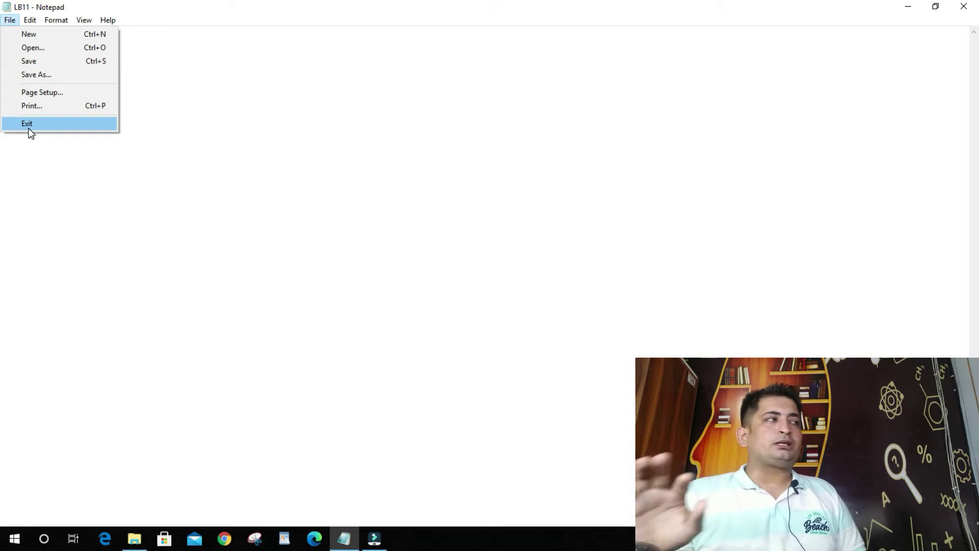
pyautogui.click(29, 129)
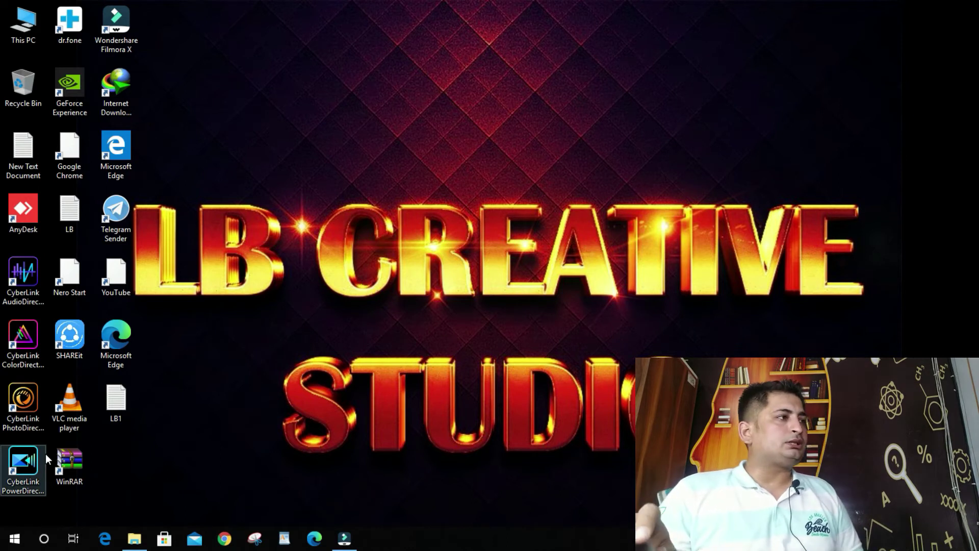
# Launch Notepad by searching 'notepad' from Start and maximize the new window
pyautogui.click(14, 539)
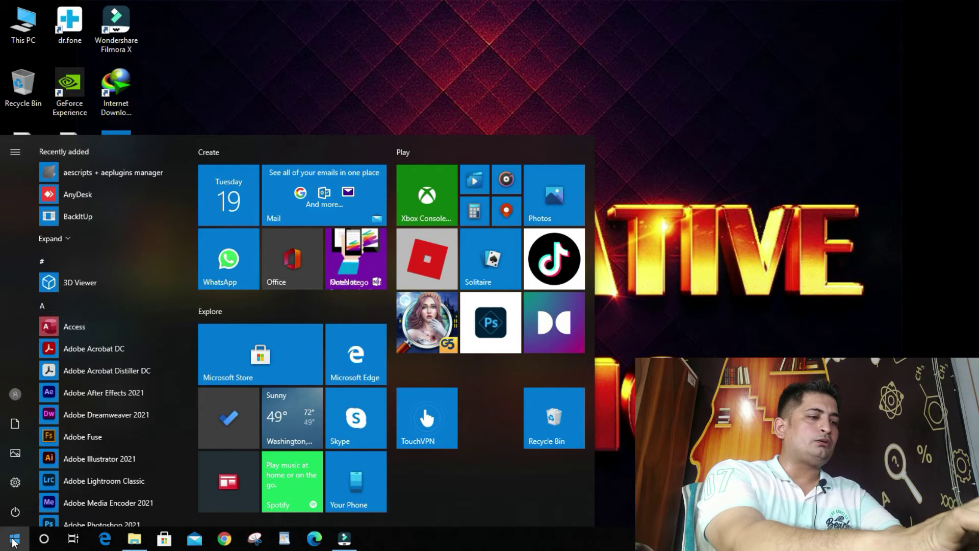
pyautogui.write('notepa')
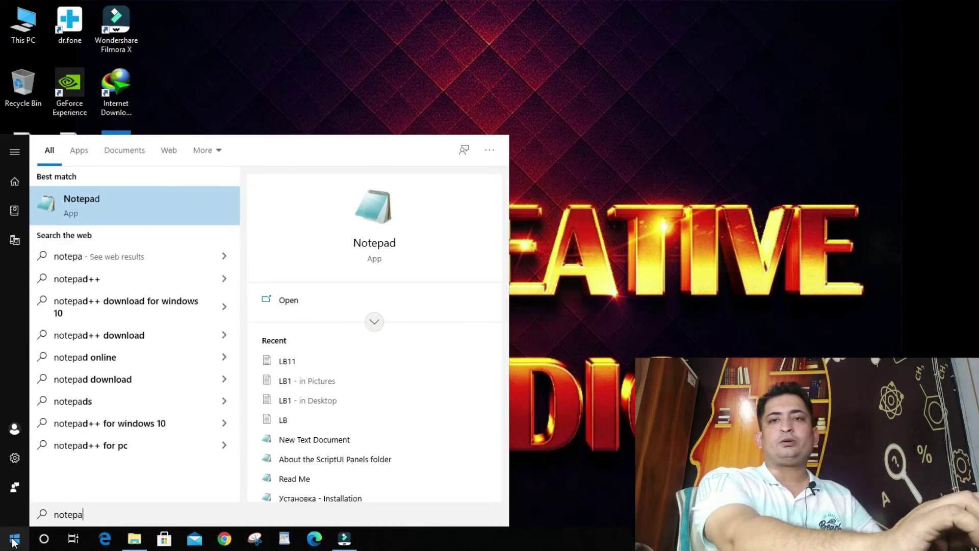
pyautogui.write('d')
pyautogui.press('Return')
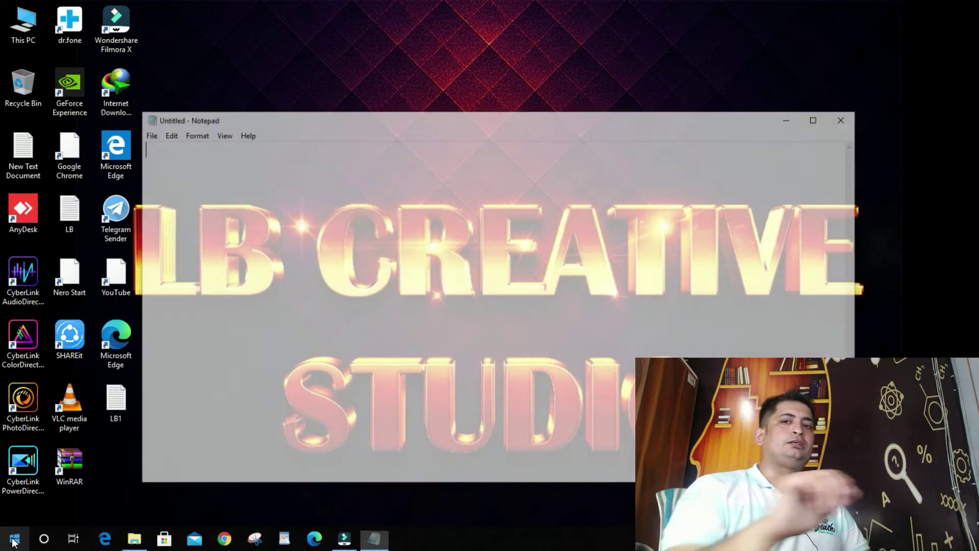
pyautogui.click(818, 117)
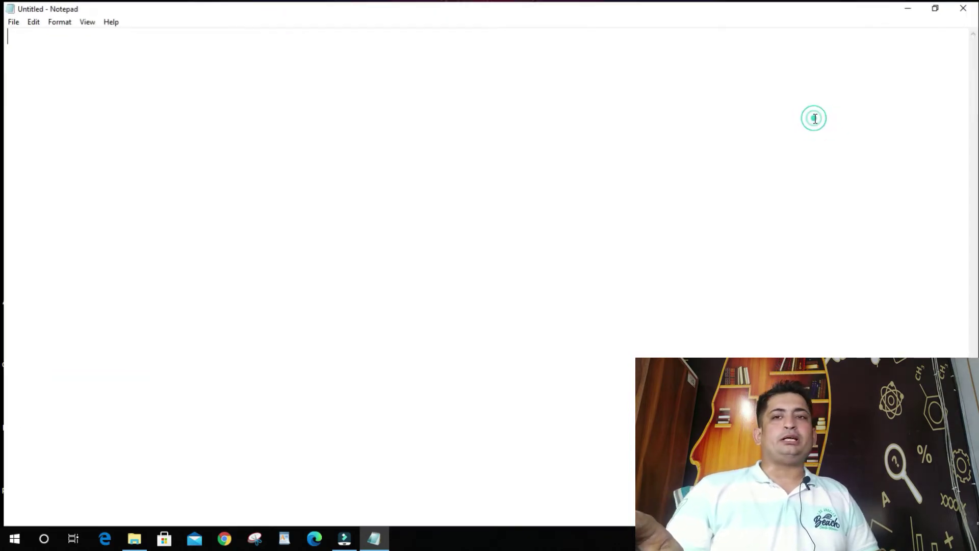
pyautogui.click(31, 22)
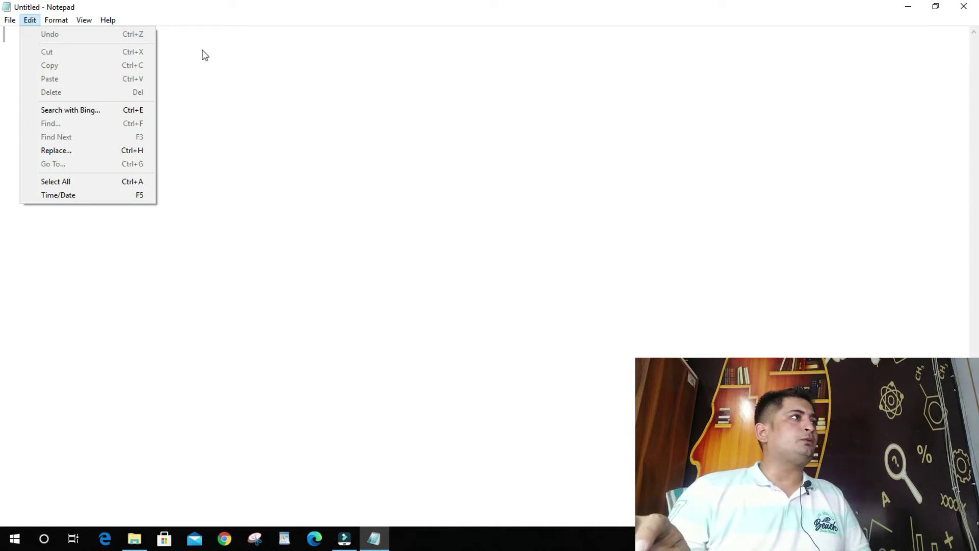
# Type 'LB IT Services', then delete 'Services' so the line reads 'LB IT'
pyautogui.click(253, 53)
pyautogui.write('LB I')
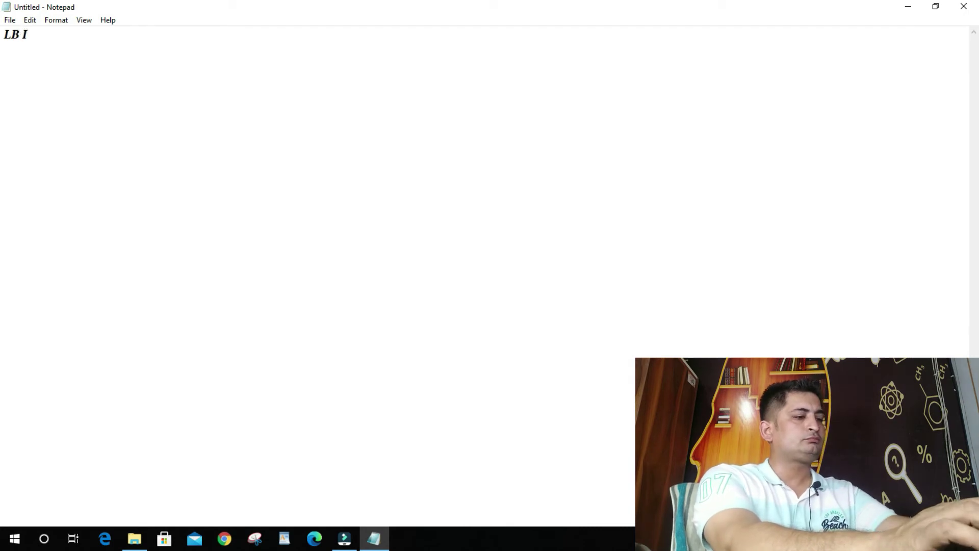
pyautogui.write('T Services')
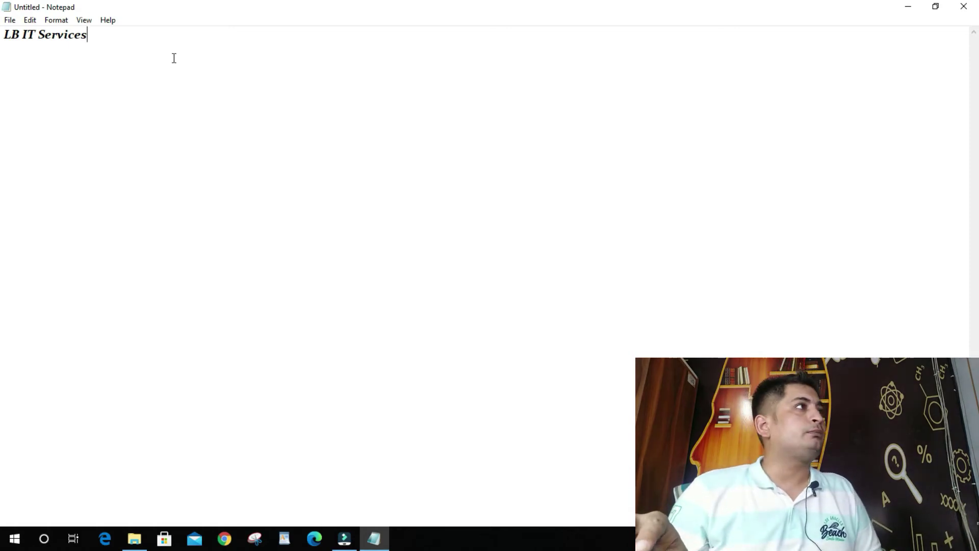
pyautogui.moveTo(87, 35); pyautogui.dragTo(38, 36)
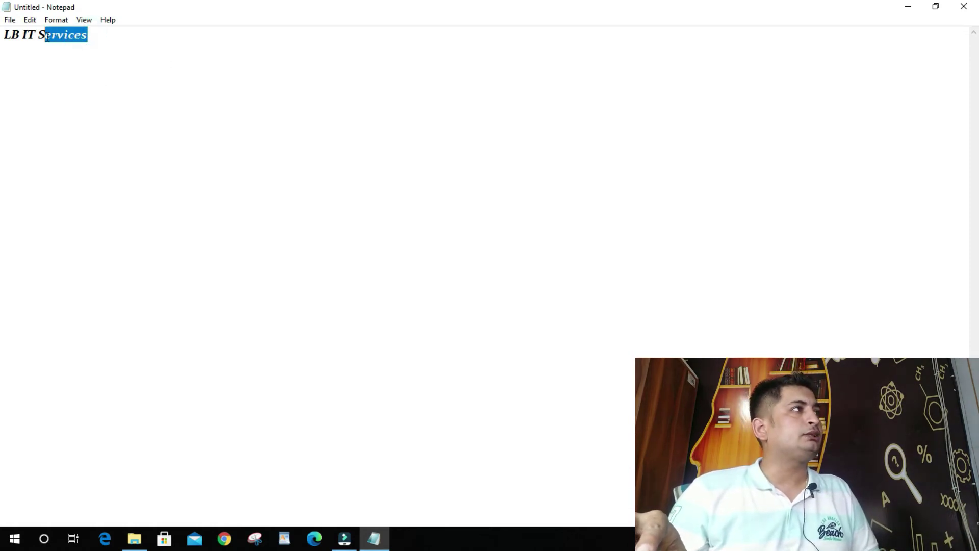
pyautogui.press('Delete')
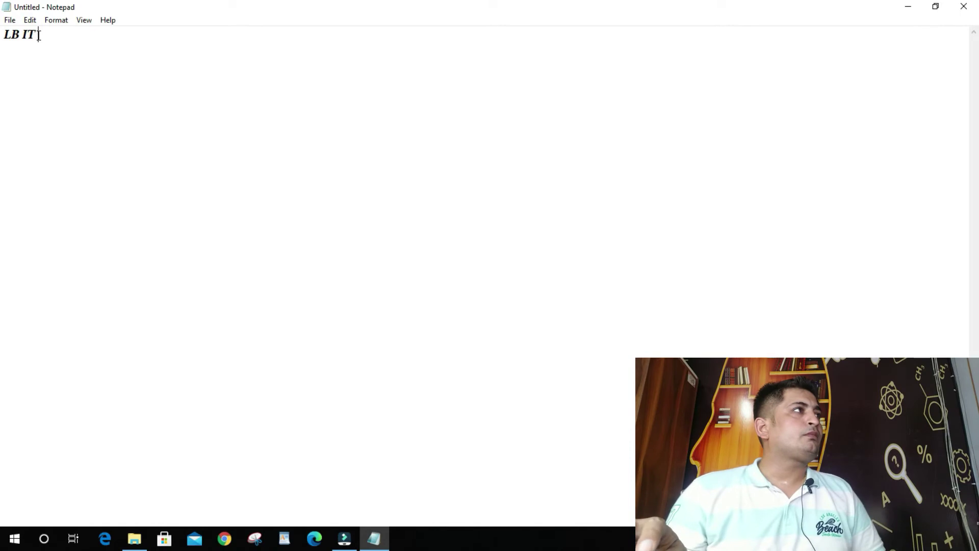
pyautogui.click(32, 20)
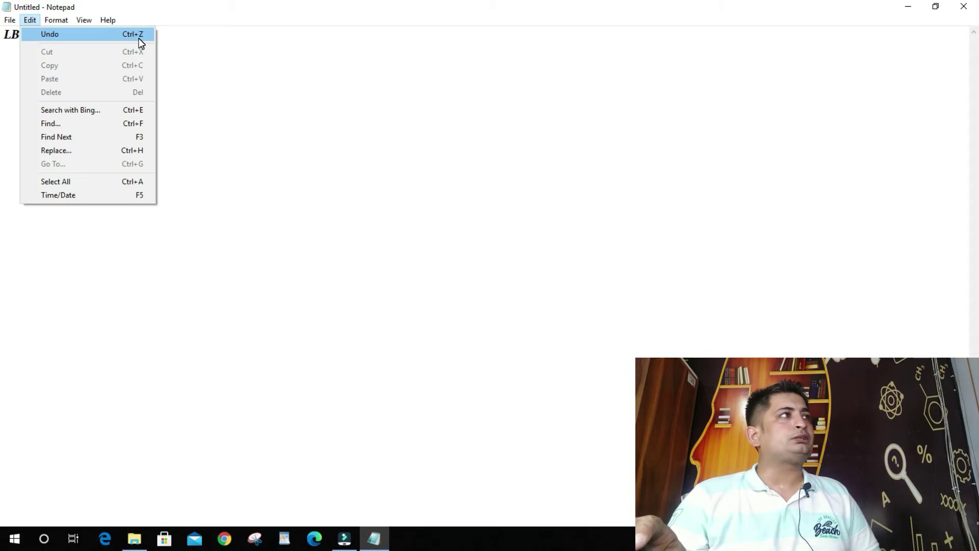
# Undo the deletion so the line reads 'LB IT Services' again
pyautogui.click(92, 37)
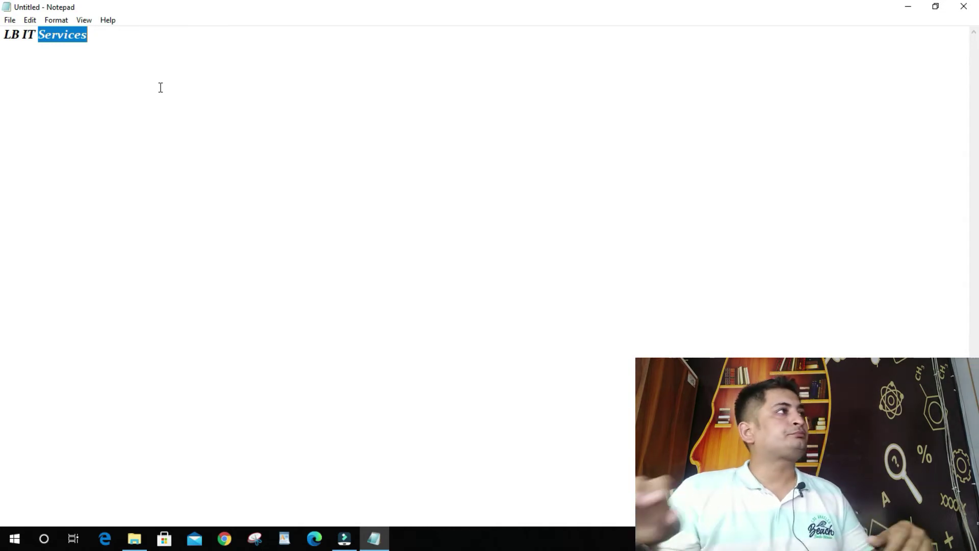
pyautogui.click(30, 20)
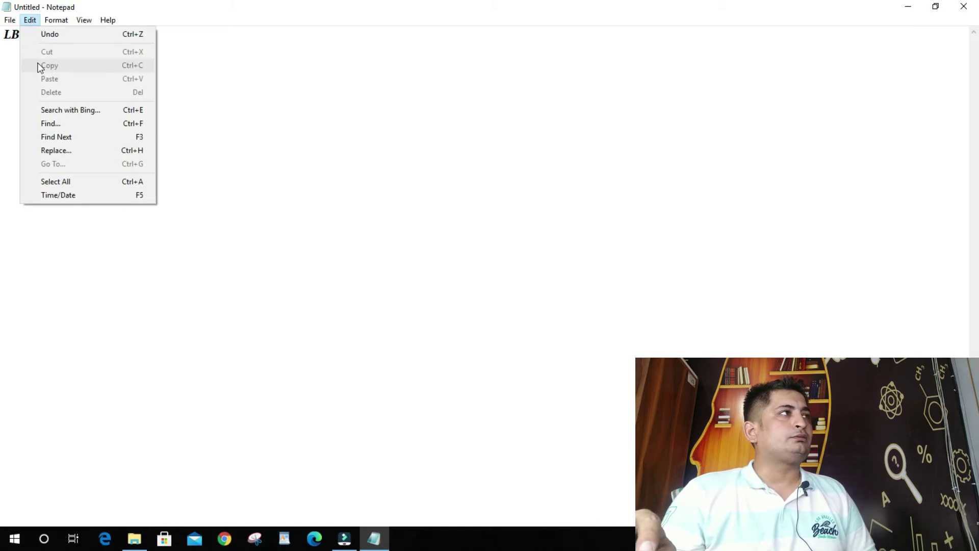
pyautogui.click(308, 86)
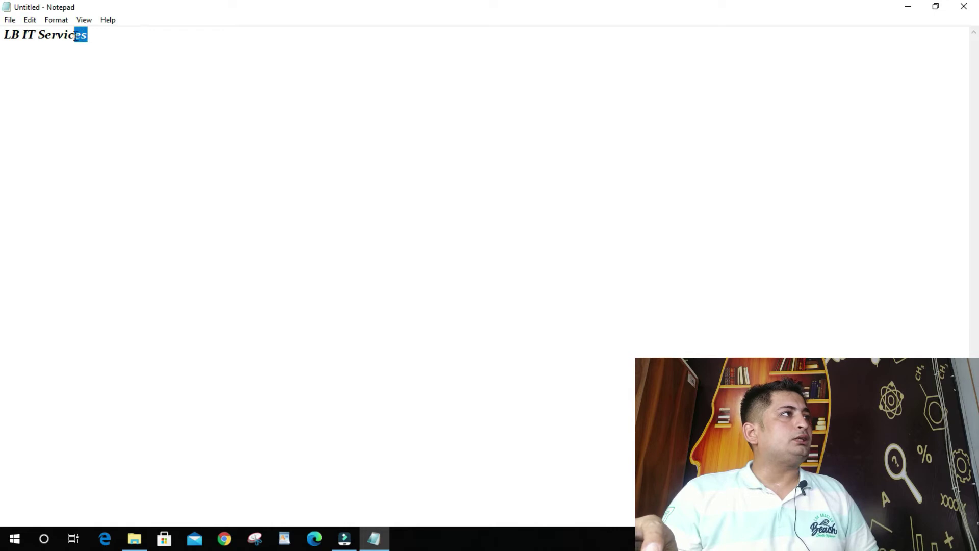
# Cut 'Services' from the first line and paste it on a lower line
pyautogui.moveTo(42, 36); pyautogui.dragTo(41, 37)
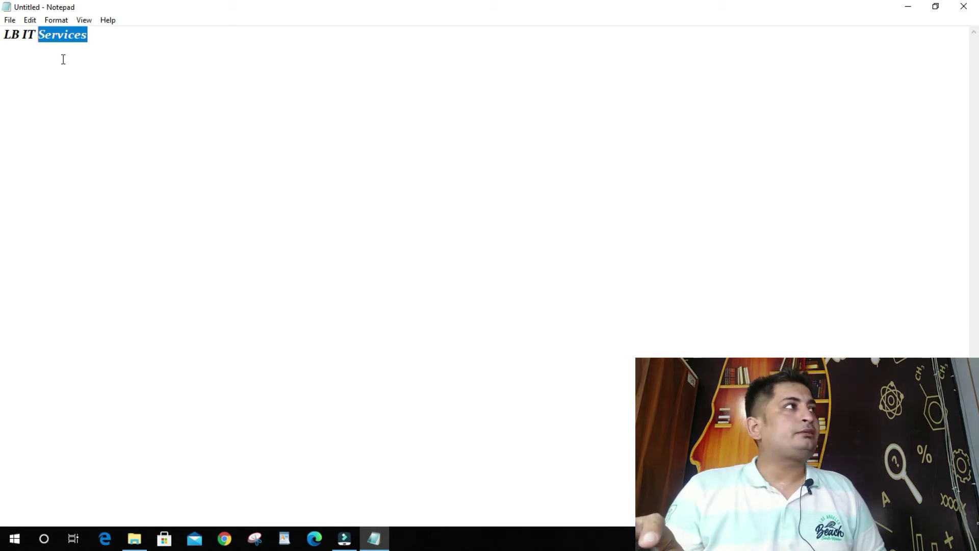
pyautogui.click(30, 21)
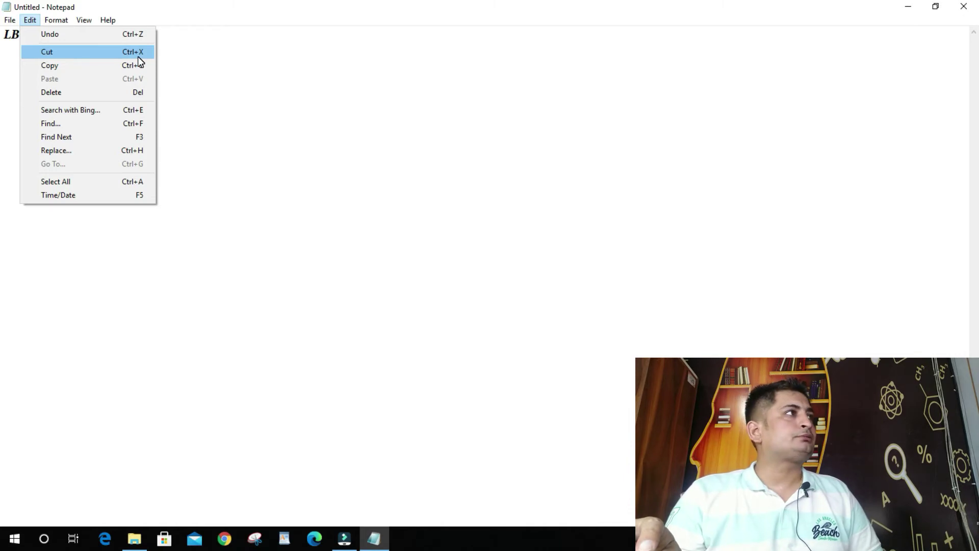
pyautogui.click(57, 53)
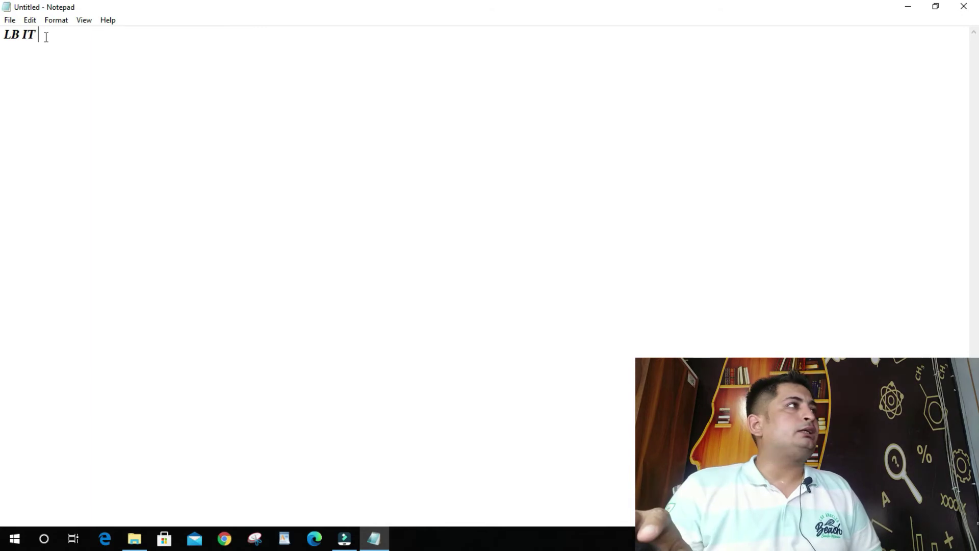
pyautogui.press('Return')
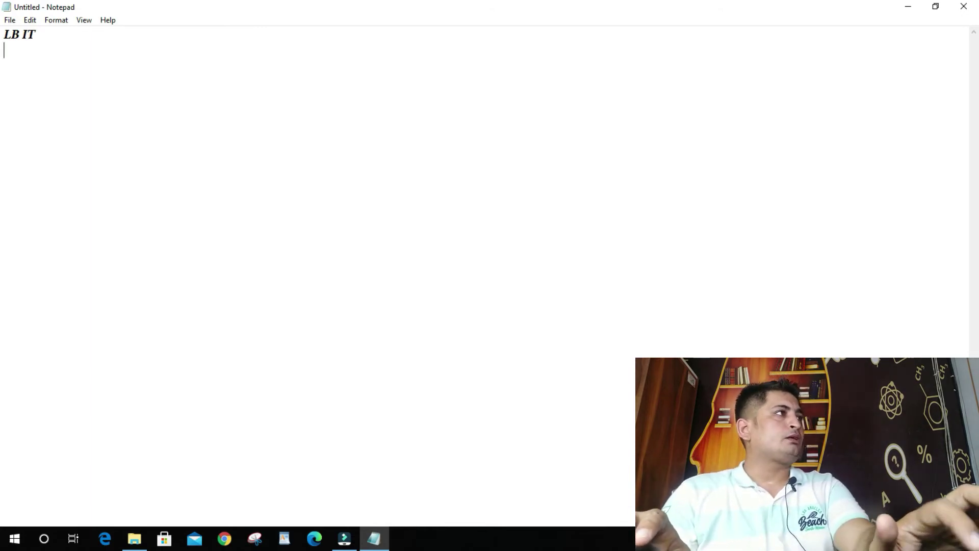
pyautogui.press('Return')
pyautogui.press('Return')
pyautogui.press('Return')
pyautogui.press('Return')
pyautogui.press('Return')
pyautogui.press('Return')
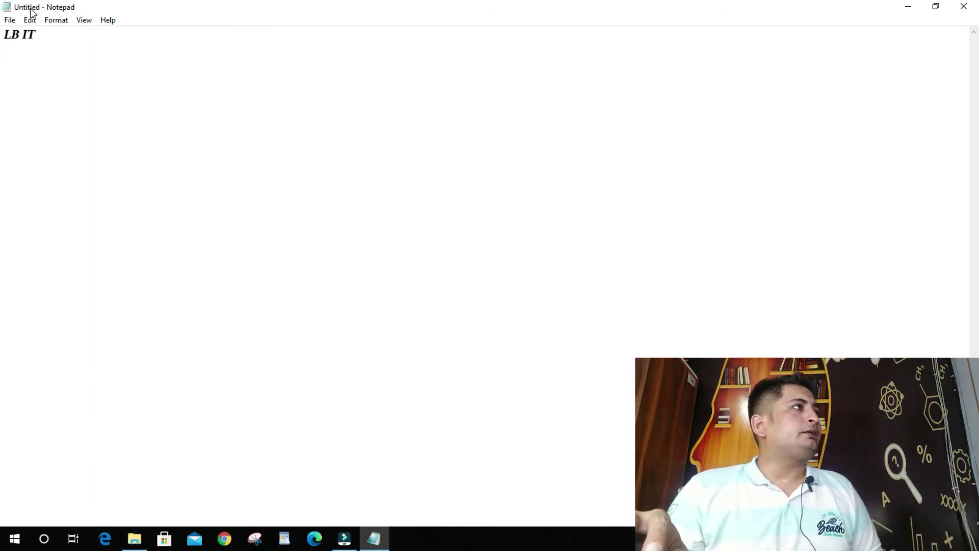
pyautogui.click(29, 20)
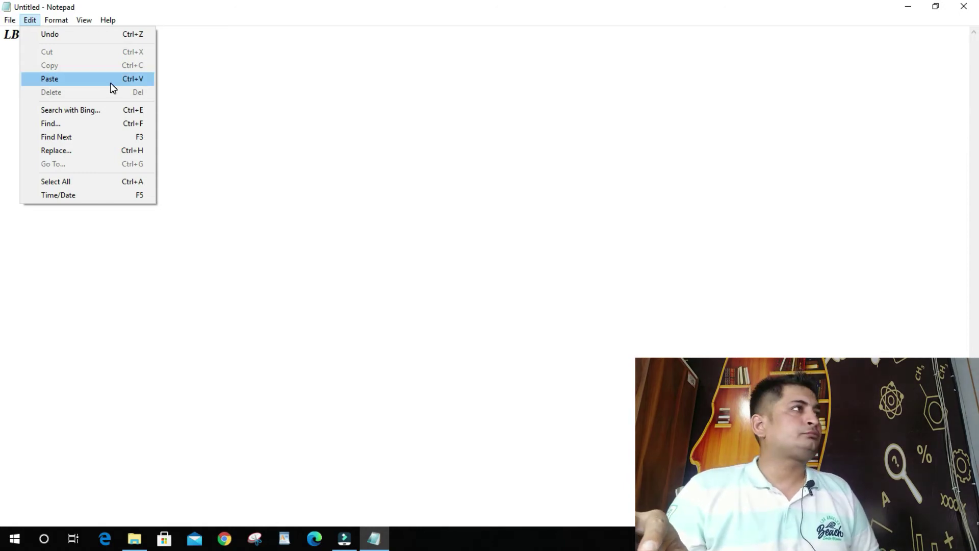
pyautogui.click(72, 81)
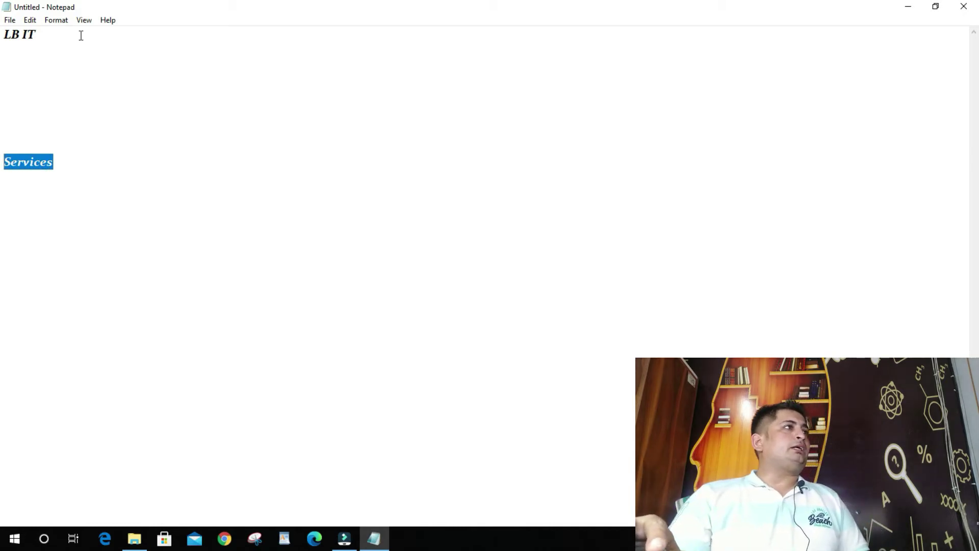
# Copy the selected word 'Services' using Edit > Copy
pyautogui.click(29, 20)
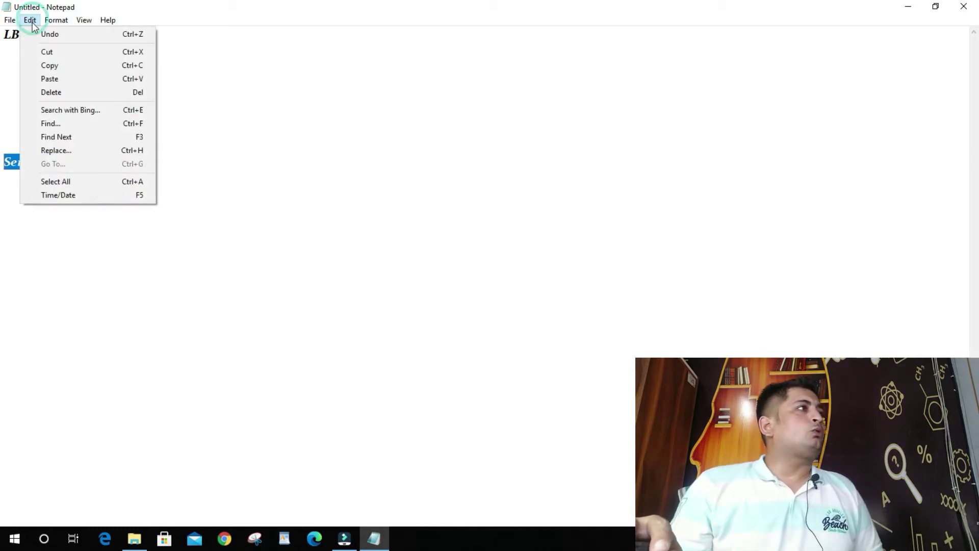
pyautogui.click(67, 65)
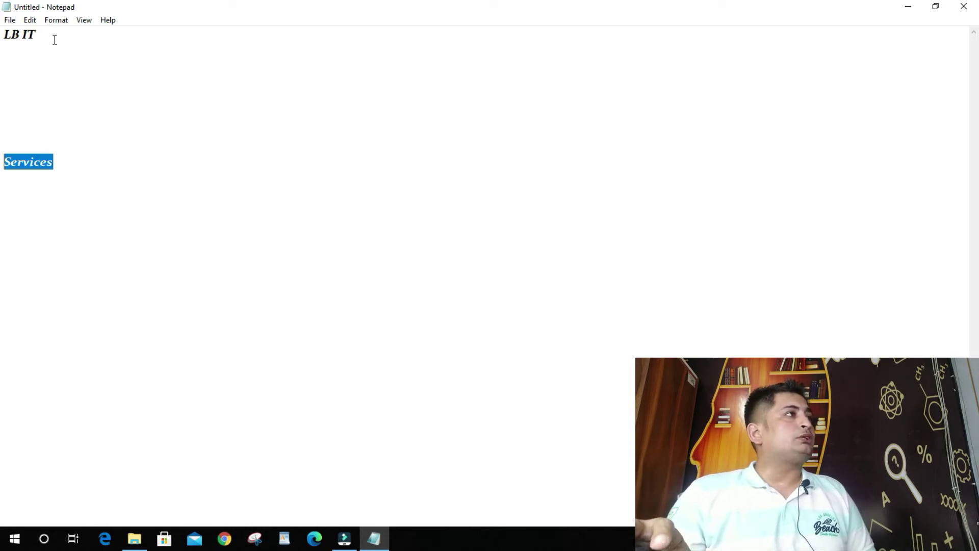
# Paste 'Services' after 'LB IT' on the first line, then select it
pyautogui.click(52, 35)
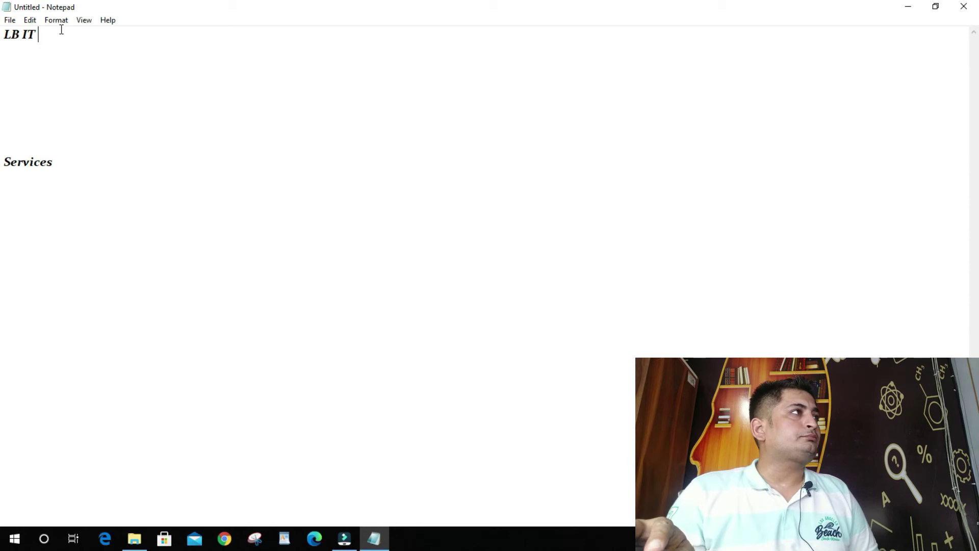
pyautogui.click(30, 21)
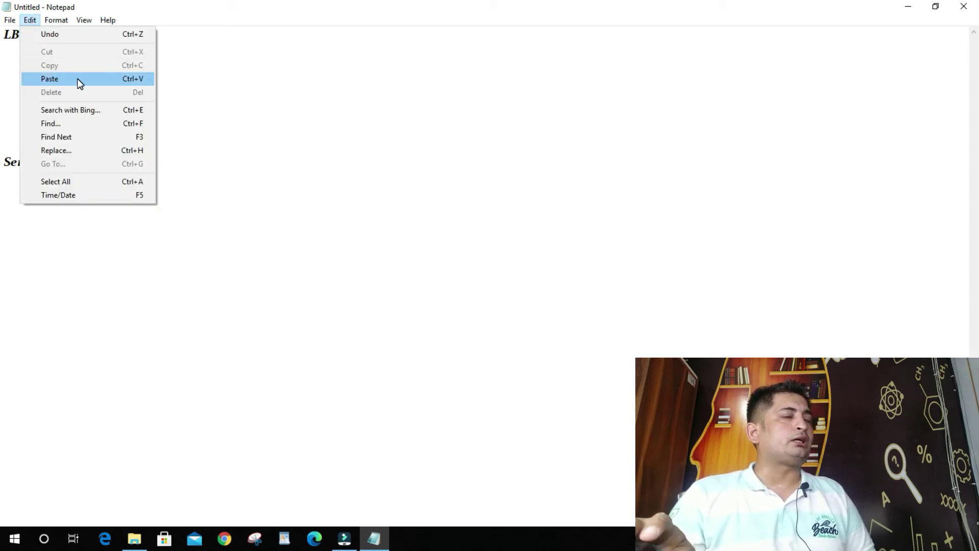
pyautogui.click(79, 80)
pyautogui.click(32, 21)
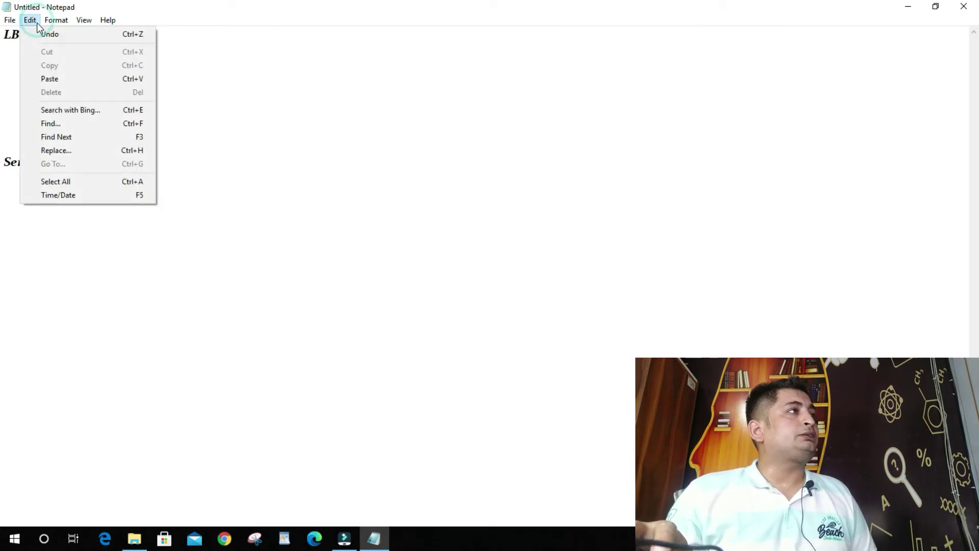
pyautogui.click(200, 91)
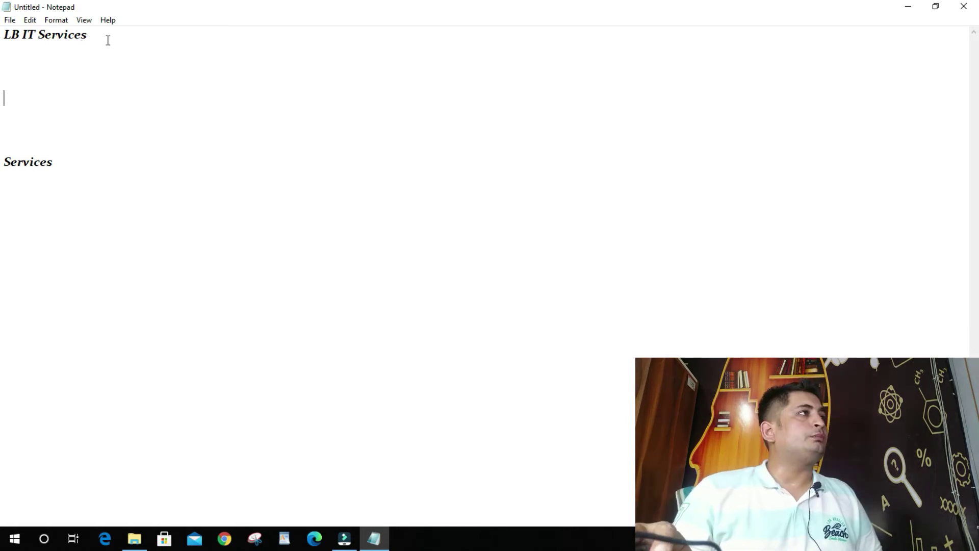
pyautogui.moveTo(88, 35); pyautogui.dragTo(40, 34)
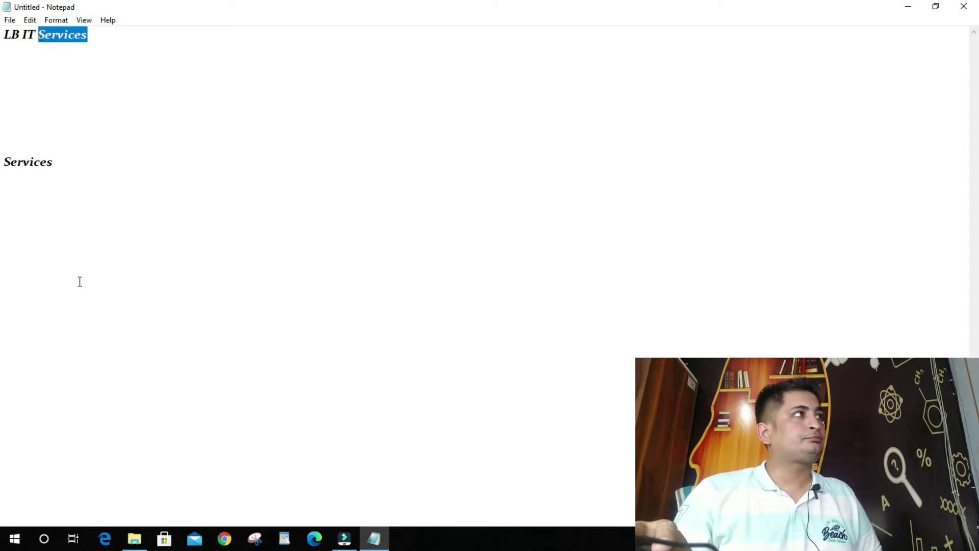
pyautogui.click(34, 21)
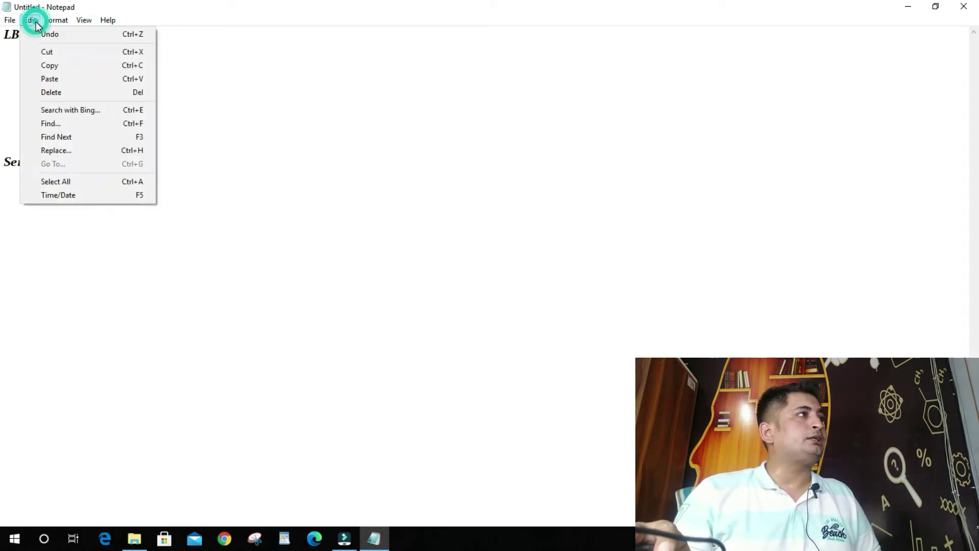
pyautogui.click(72, 93)
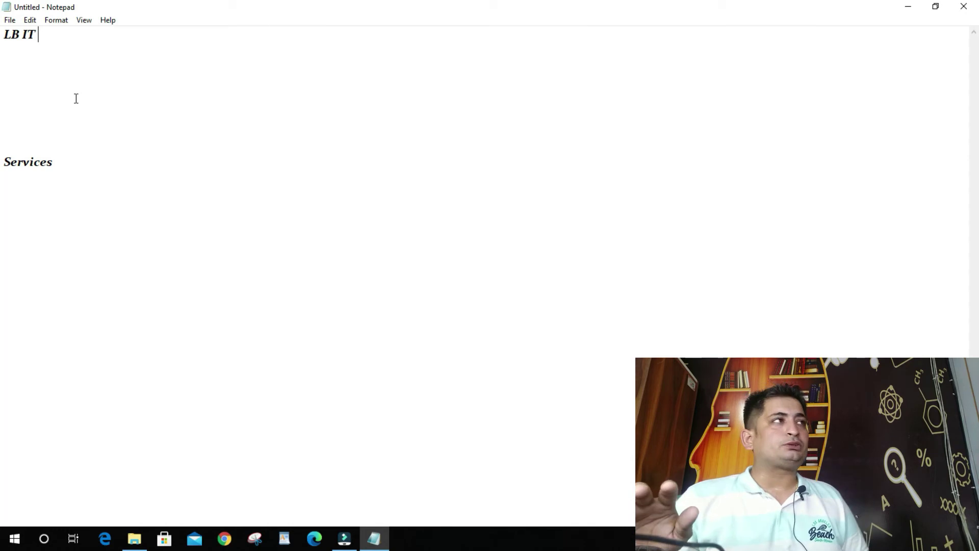
pyautogui.click(29, 20)
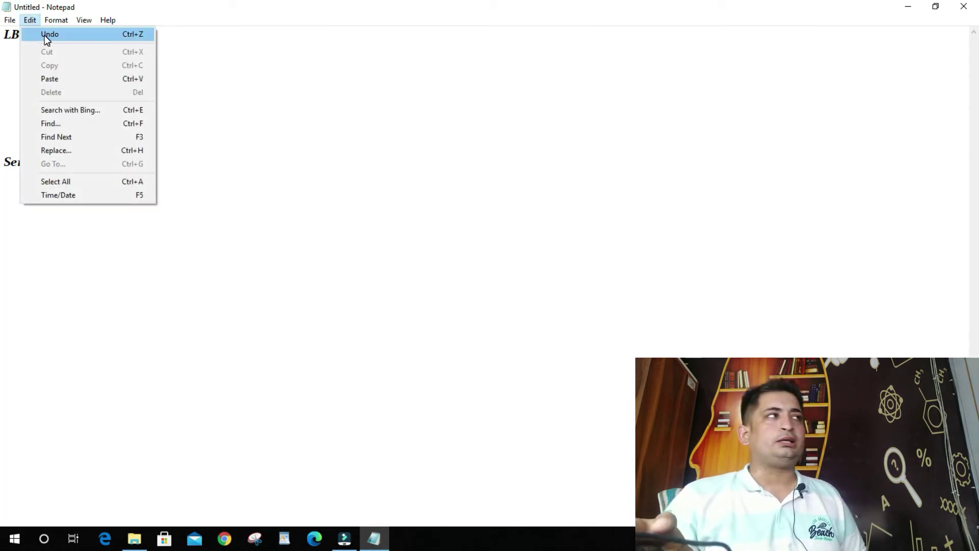
pyautogui.click(47, 36)
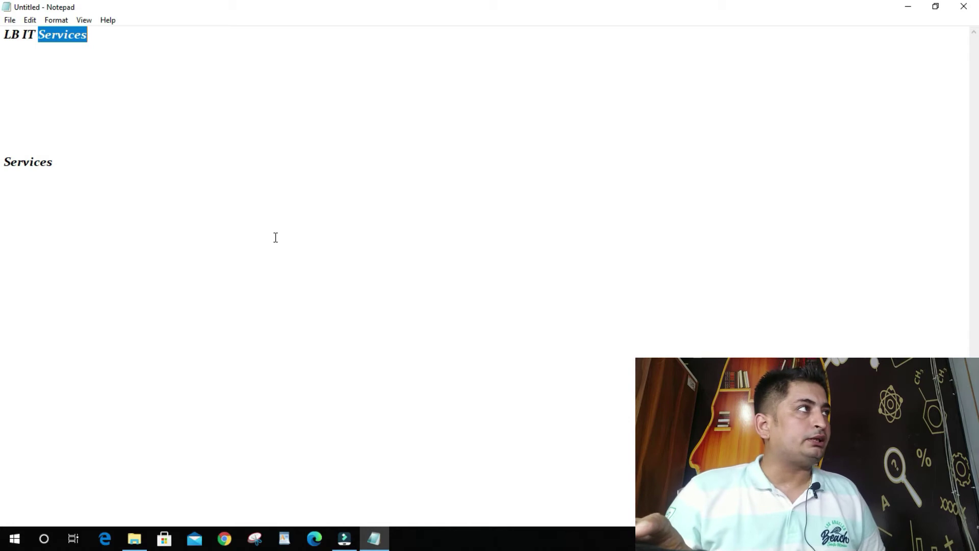
# Open the Edit menu to reach Search with Bing for 'Services'
pyautogui.click(29, 19)
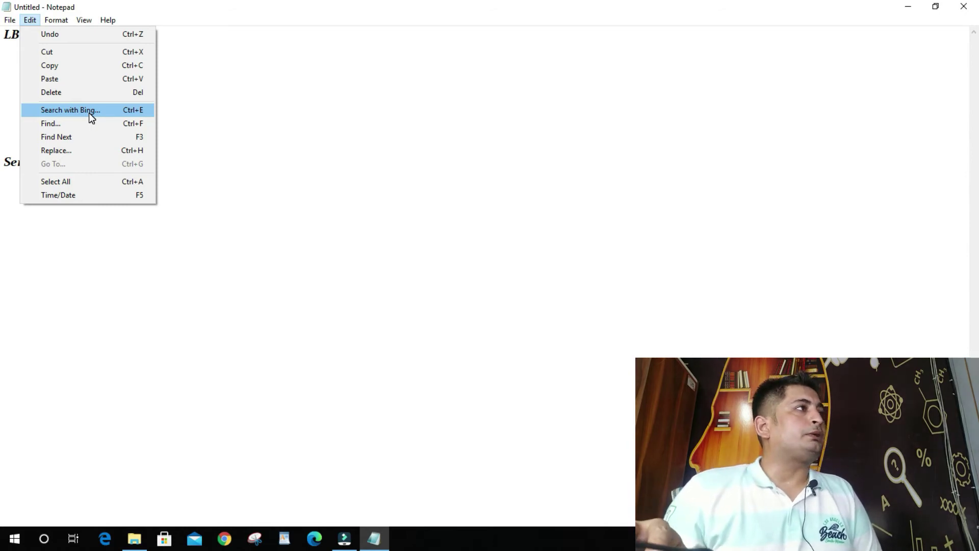
# Search Bing for 'Services', then close the browser to return to Notepad
pyautogui.click(90, 113)
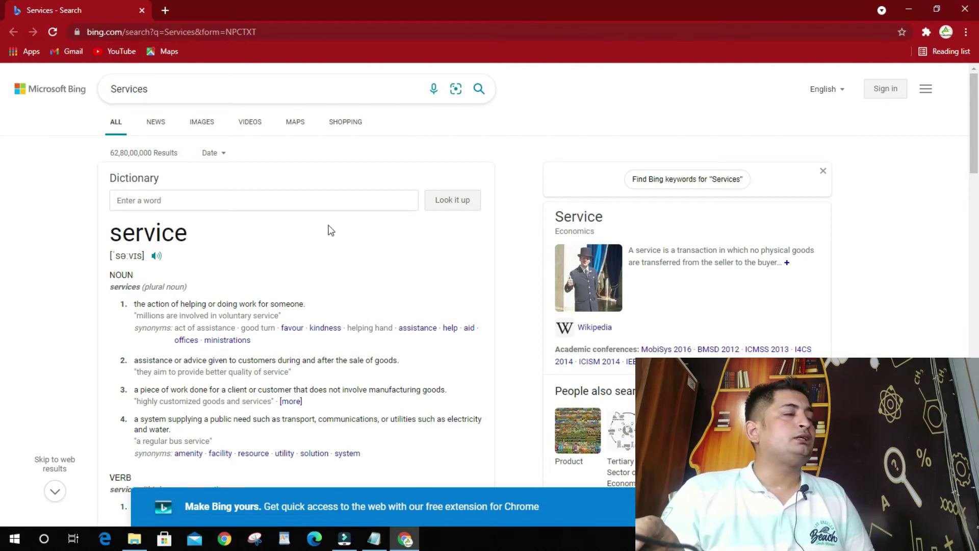
pyautogui.click(965, 8)
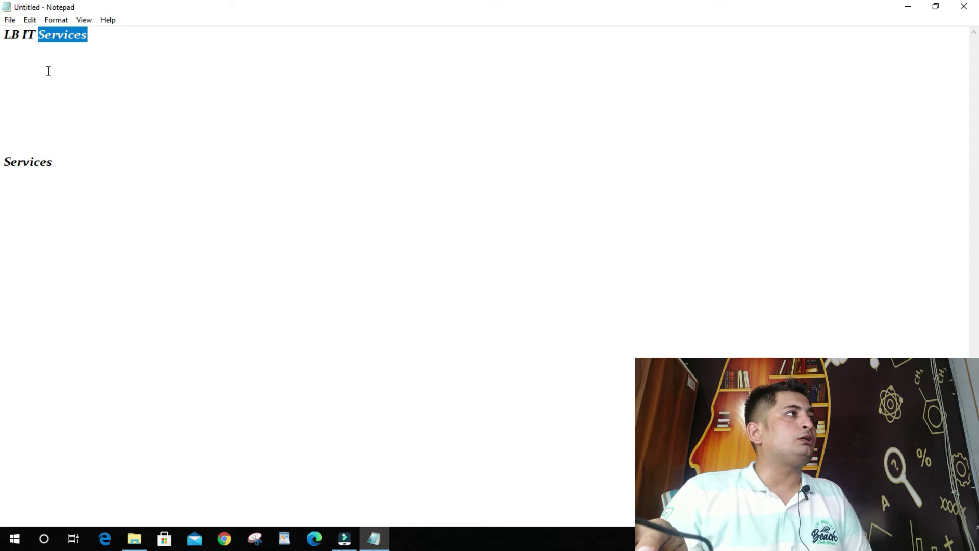
# Reopen Notepad's Edit menu, ready to use Find
pyautogui.click(32, 21)
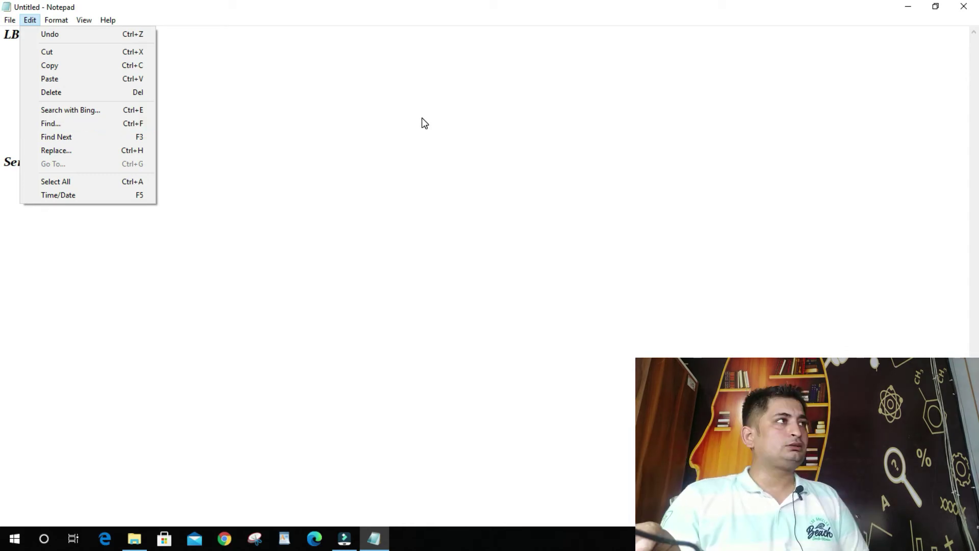
pyautogui.click(383, 150)
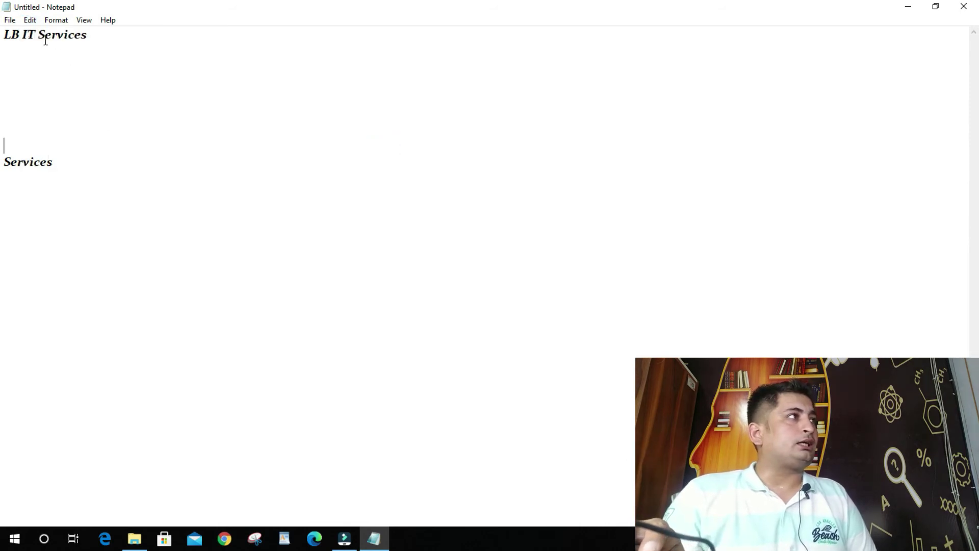
pyautogui.click(30, 21)
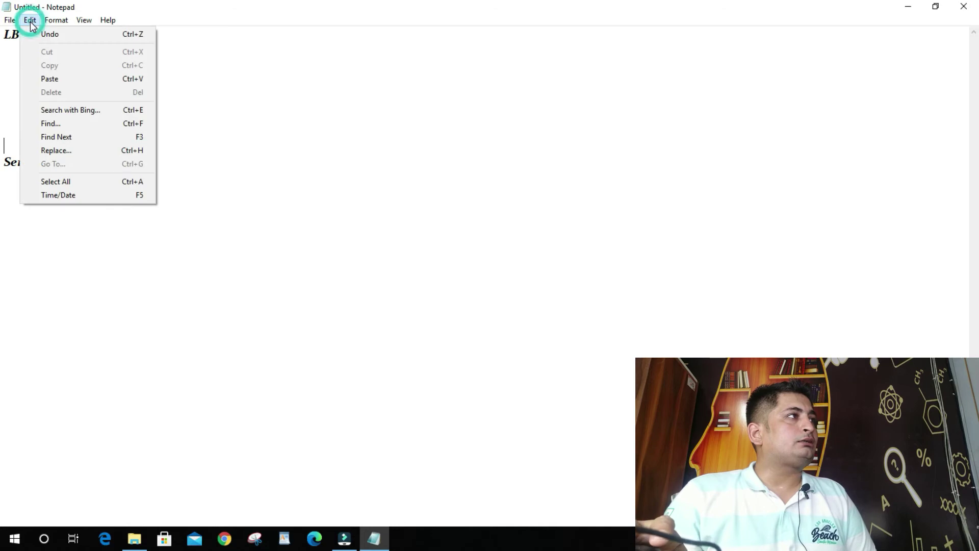
# Open the Find dialog, move it to the page centre, and enter 'S' as the search term
pyautogui.click(75, 126)
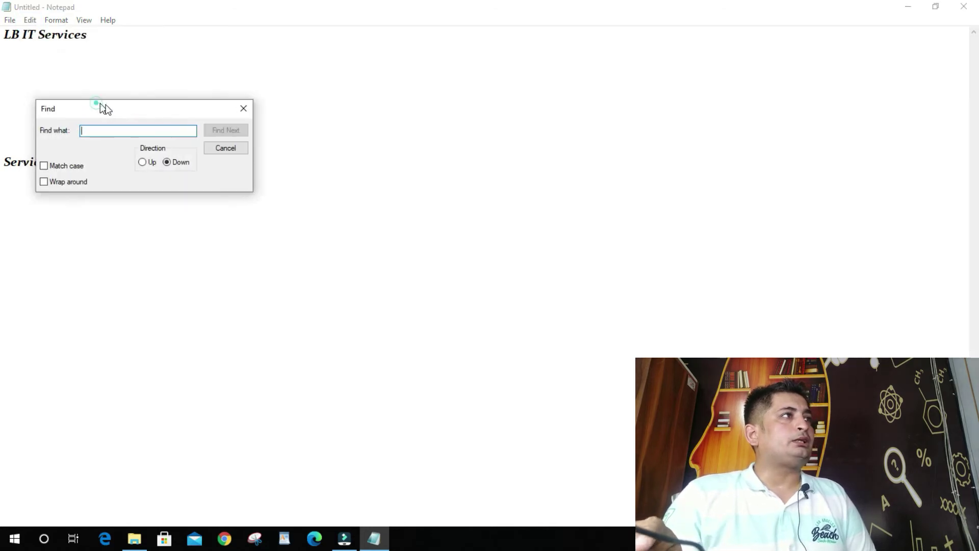
pyautogui.moveTo(102, 104); pyautogui.dragTo(328, 77)
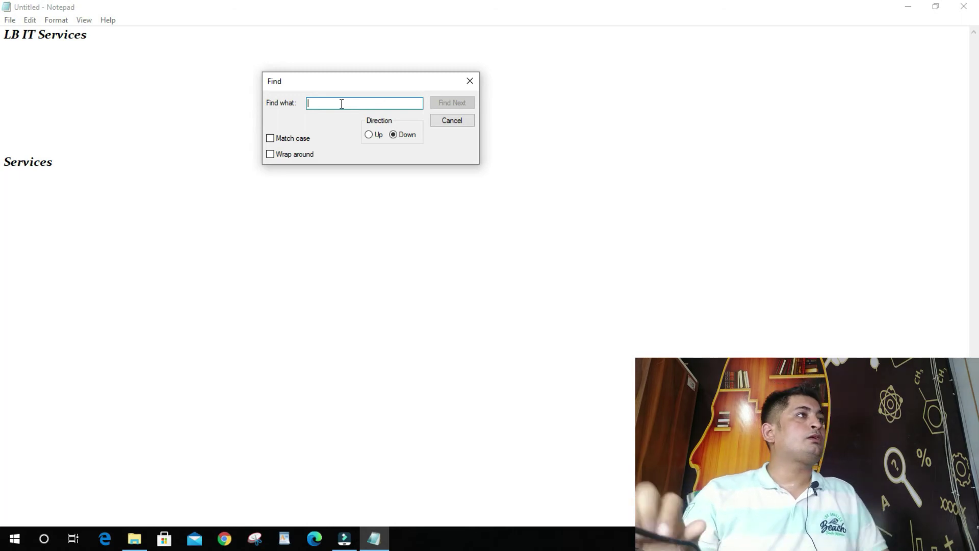
pyautogui.click(342, 104)
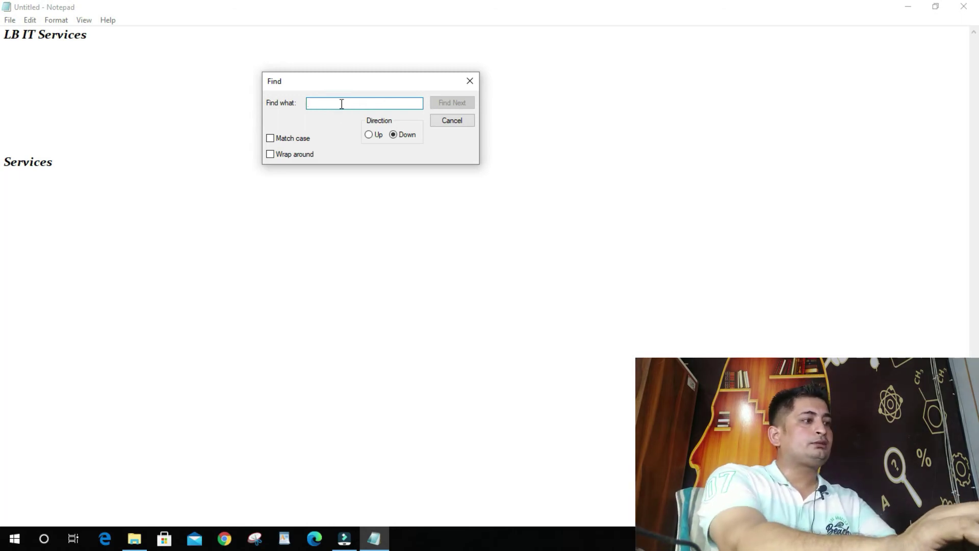
pyautogui.write('S')
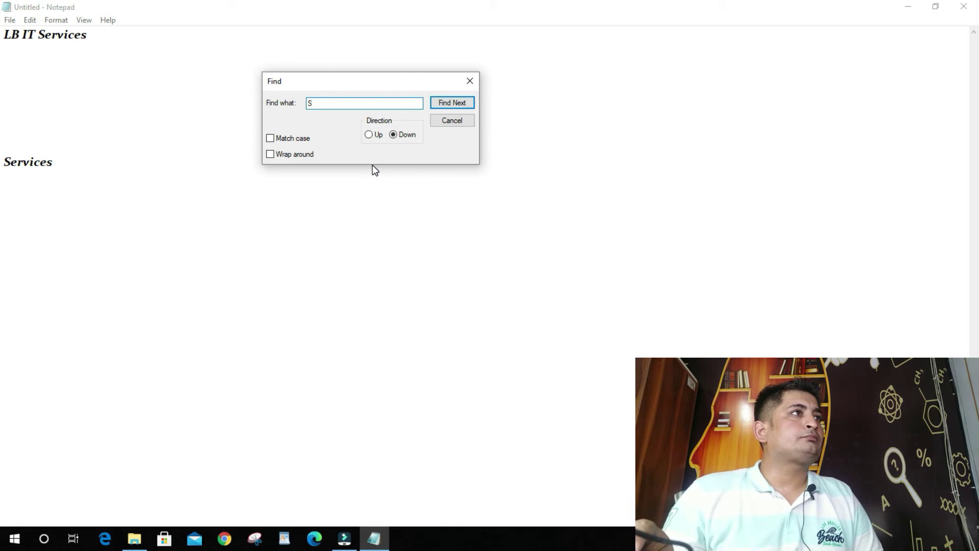
# Find each 'S' downward until Notepad reports no more matches, then dismiss the message
pyautogui.click(454, 105)
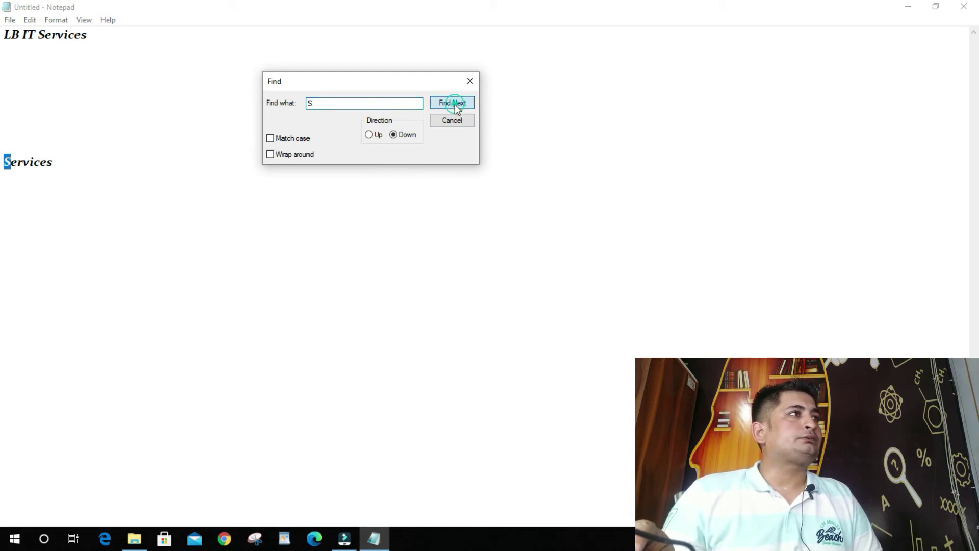
pyautogui.click(454, 104)
pyautogui.click(455, 104)
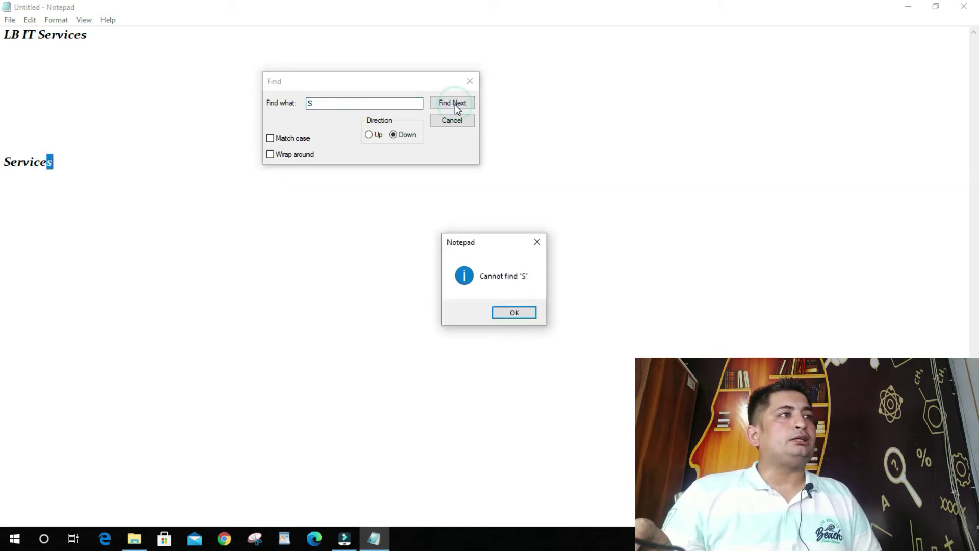
pyautogui.click(518, 313)
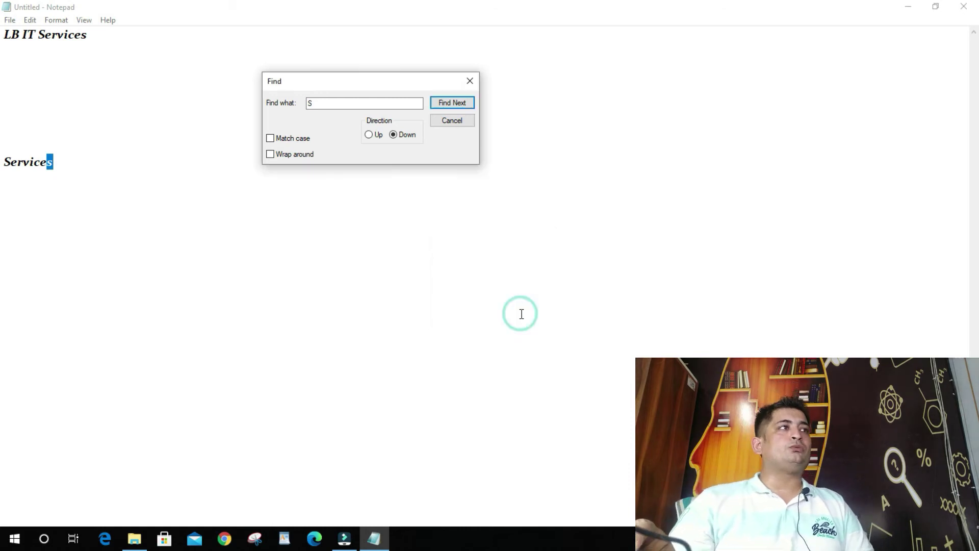
pyautogui.click(90, 35)
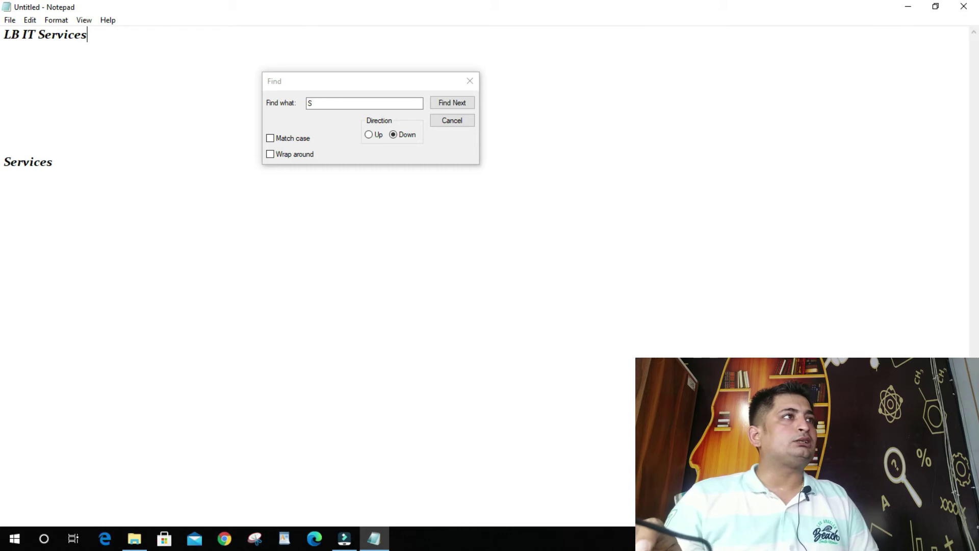
# Search upward for 'S' until no matches remain, then dismiss the 'Cannot find' message
pyautogui.click(368, 135)
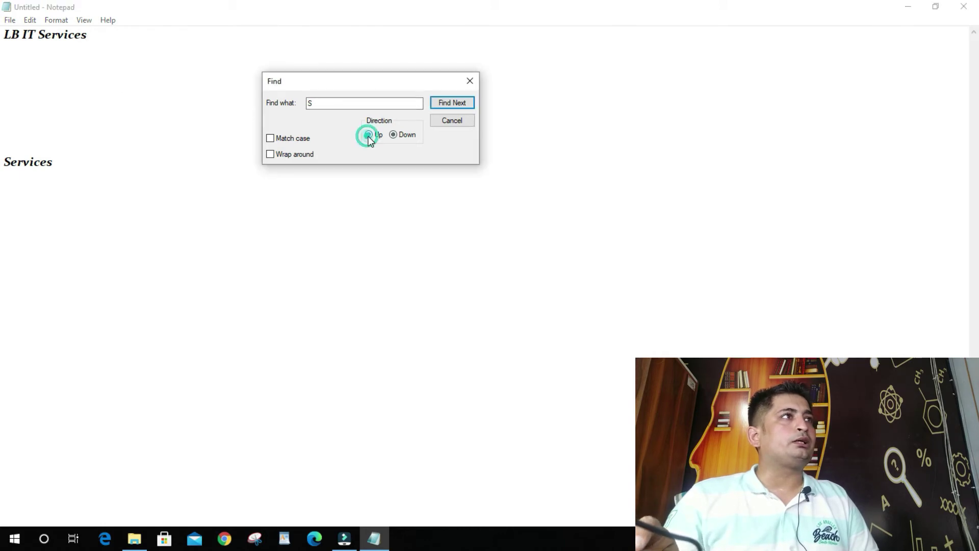
pyautogui.click(451, 108)
pyautogui.click(452, 108)
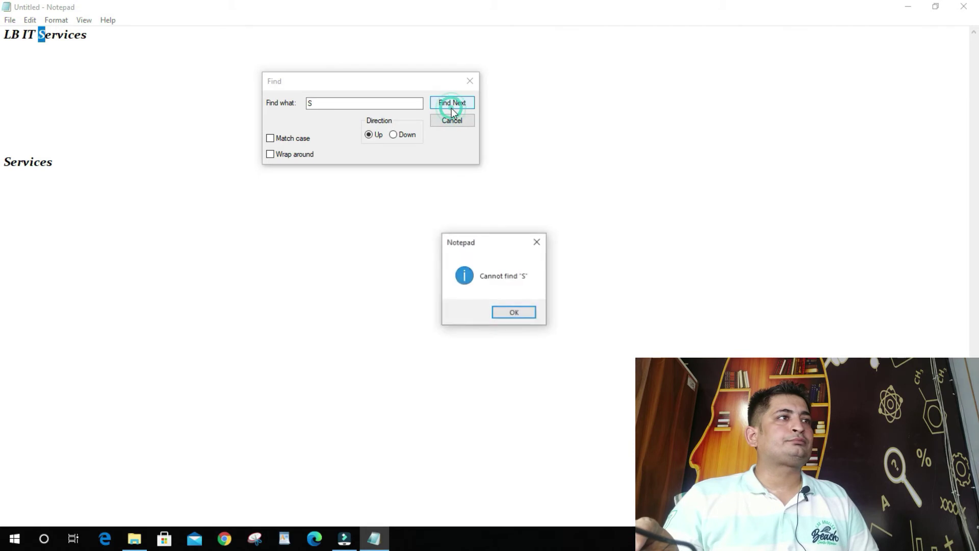
pyautogui.click(514, 313)
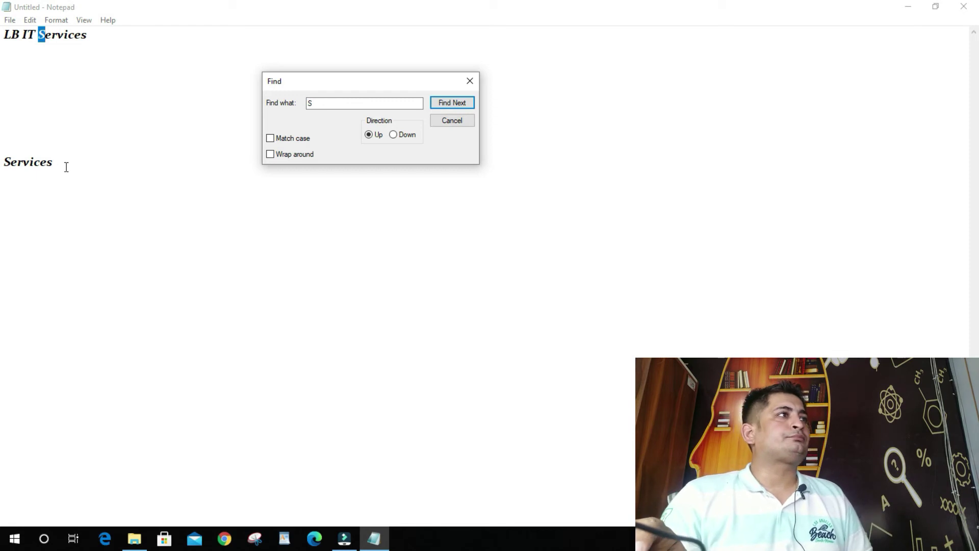
# Close the Find dialog, then reopen and close it twice from the Edit menu
pyautogui.click(458, 124)
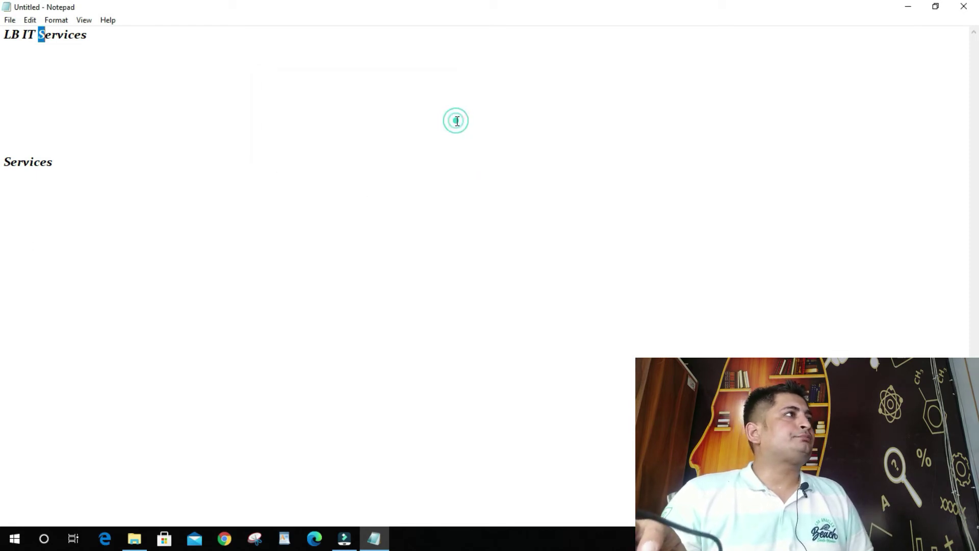
pyautogui.click(31, 21)
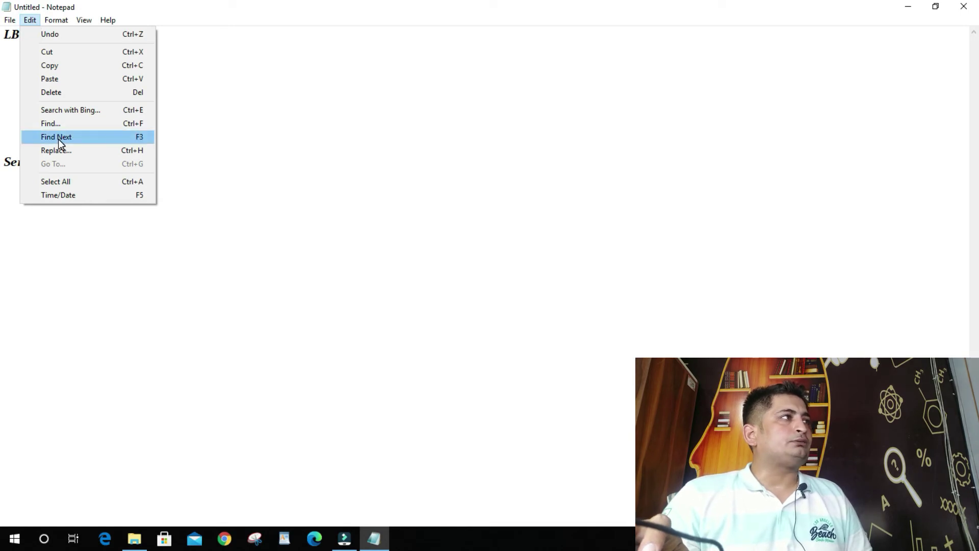
pyautogui.click(67, 125)
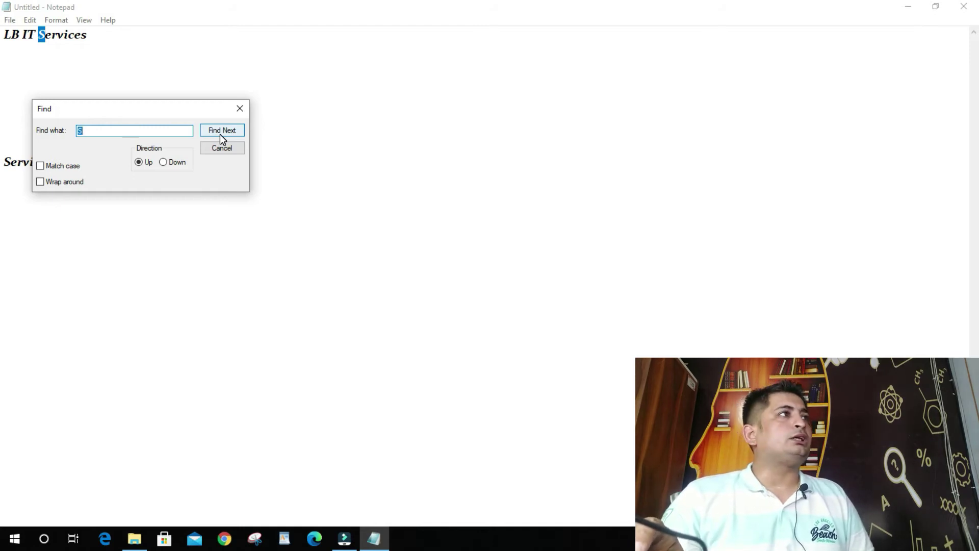
pyautogui.click(239, 109)
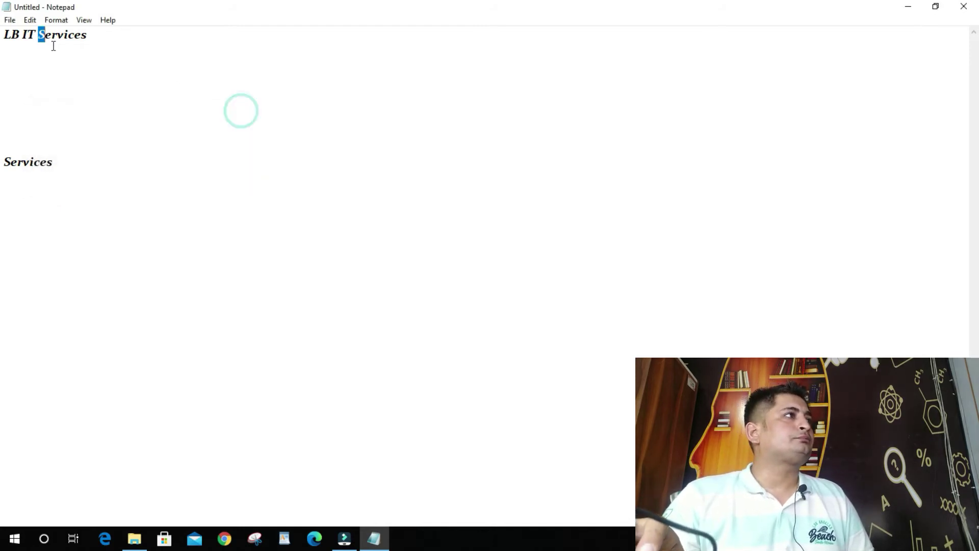
pyautogui.click(30, 20)
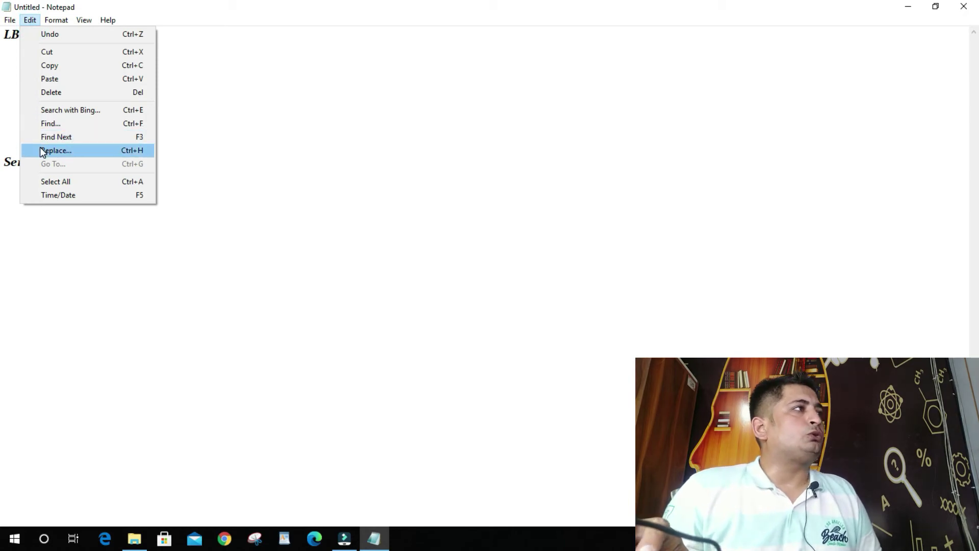
pyautogui.click(146, 139)
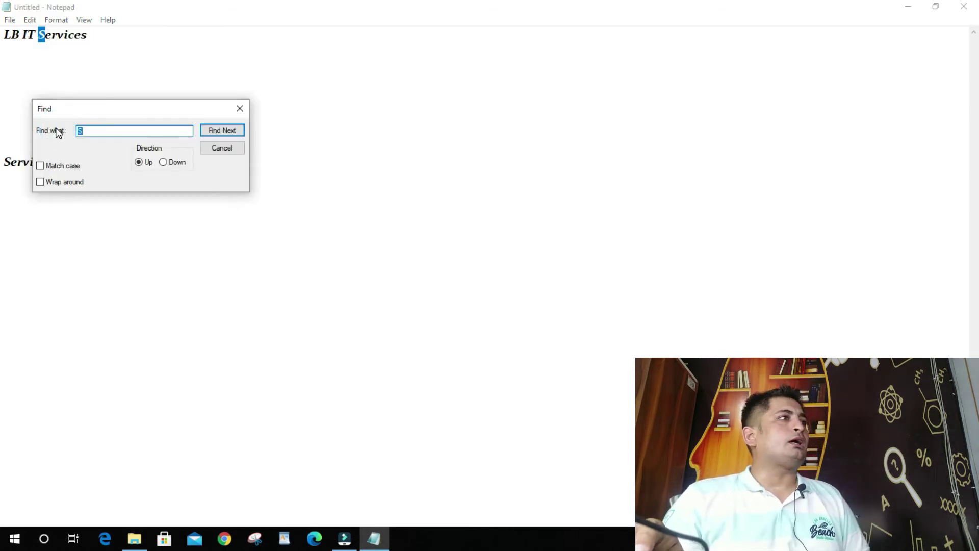
pyautogui.click(240, 108)
pyautogui.click(37, 20)
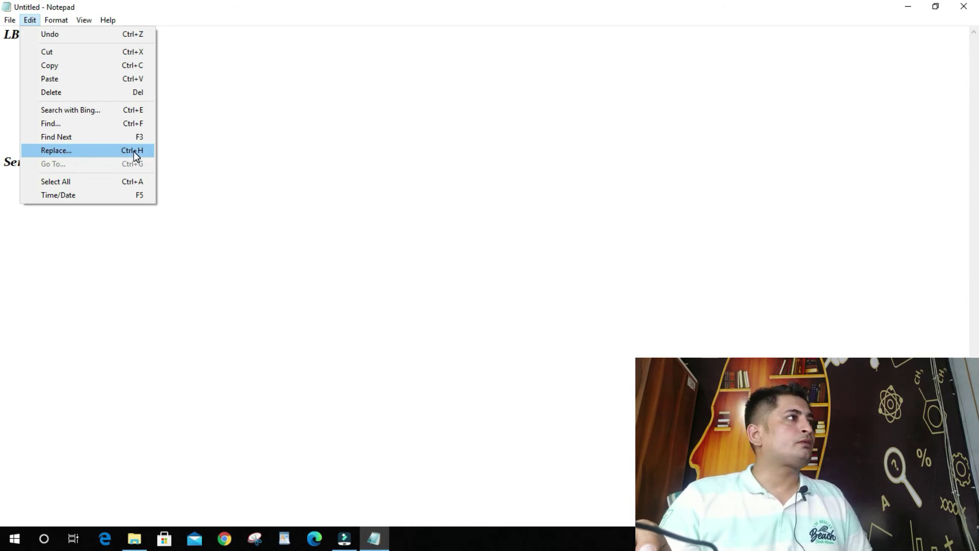
# Replace every 'S' with '6' using Replace All, giving 'LB IT 6ervice6', then close Replace
pyautogui.click(56, 151)
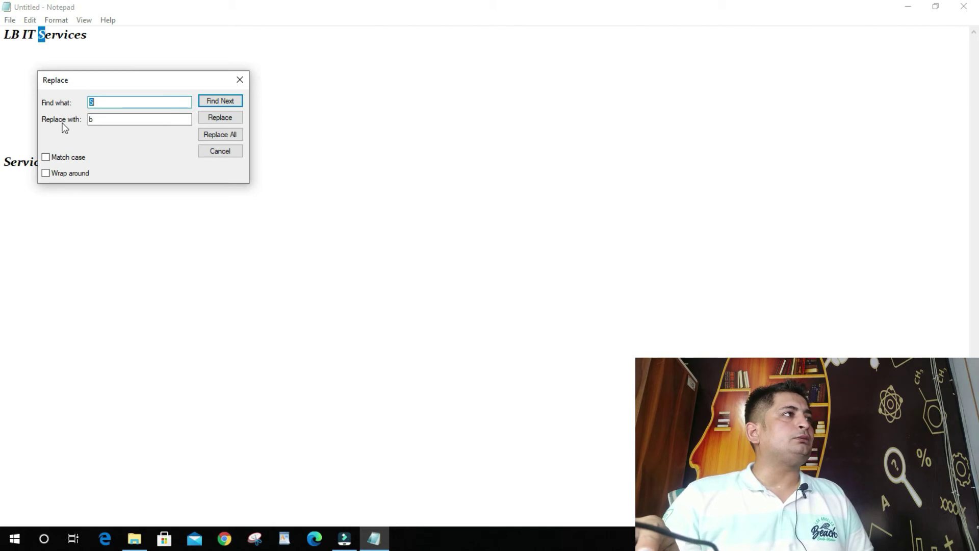
pyautogui.moveTo(110, 122); pyautogui.dragTo(67, 125)
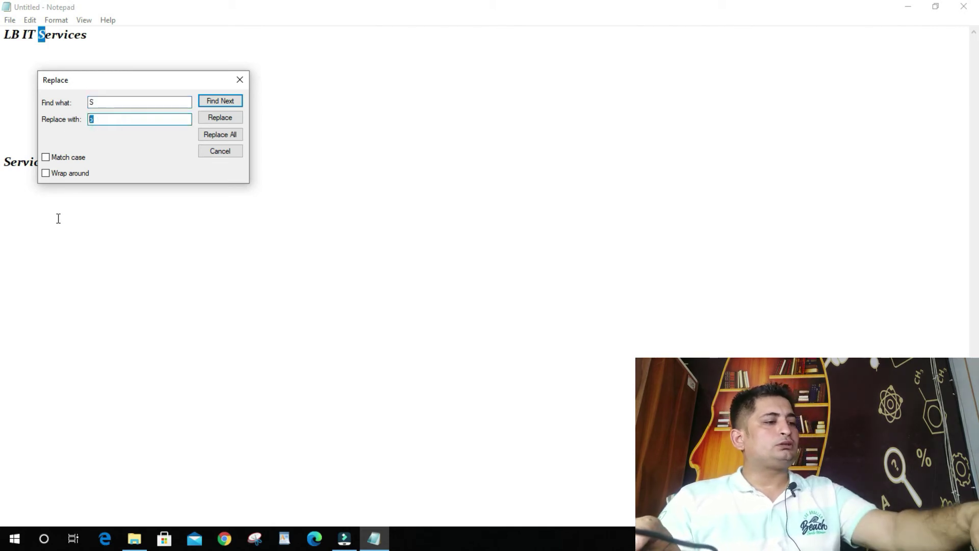
pyautogui.write('6')
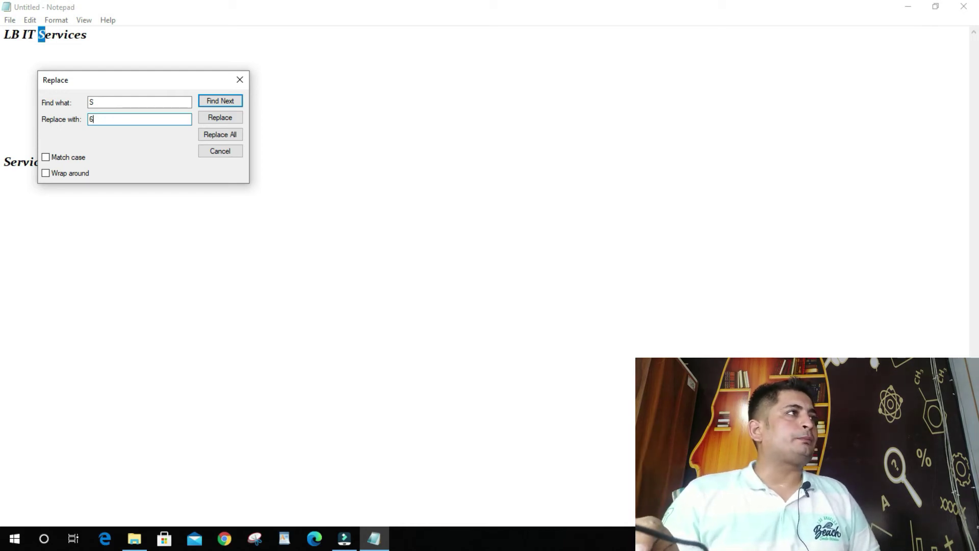
pyautogui.click(226, 138)
pyautogui.moveTo(114, 79); pyautogui.dragTo(354, 114)
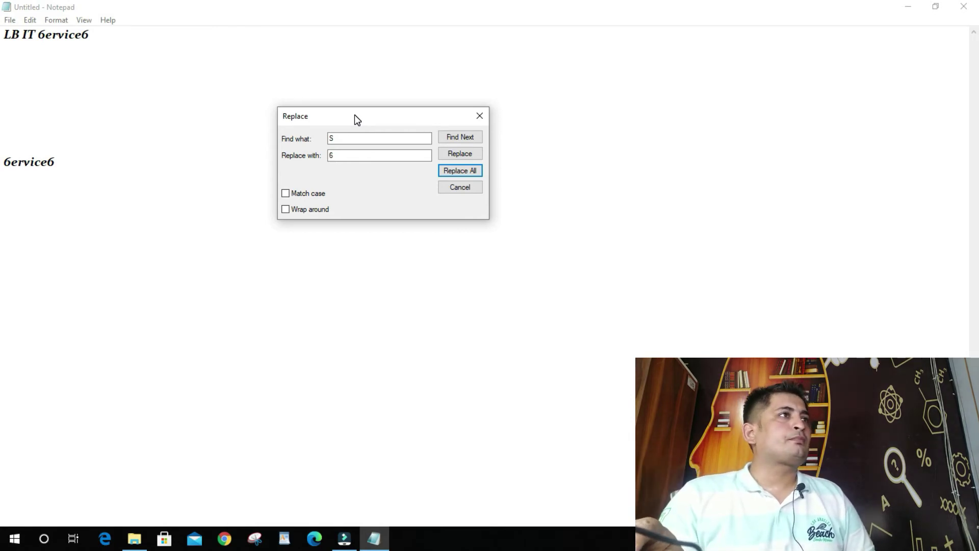
pyautogui.click(467, 186)
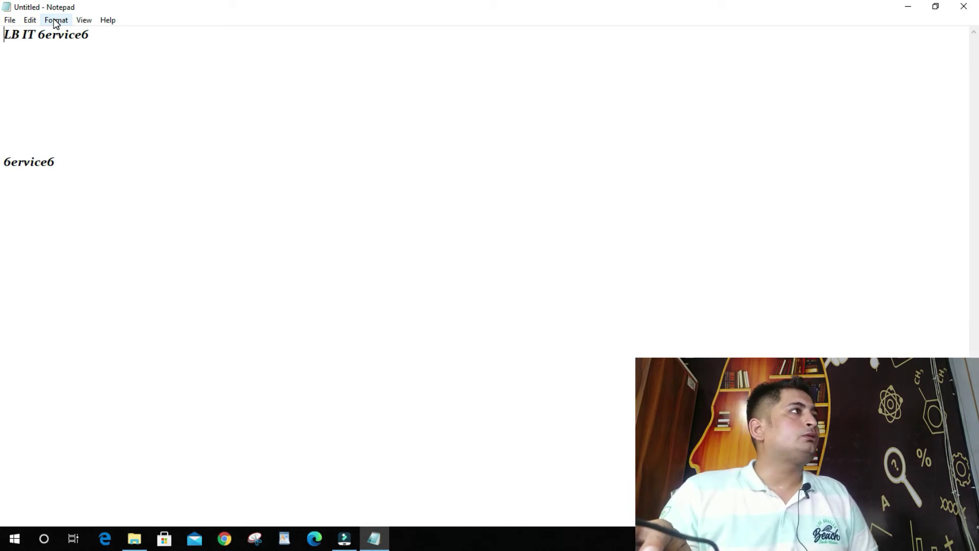
# Show the Edit menu for the document
pyautogui.click(31, 20)
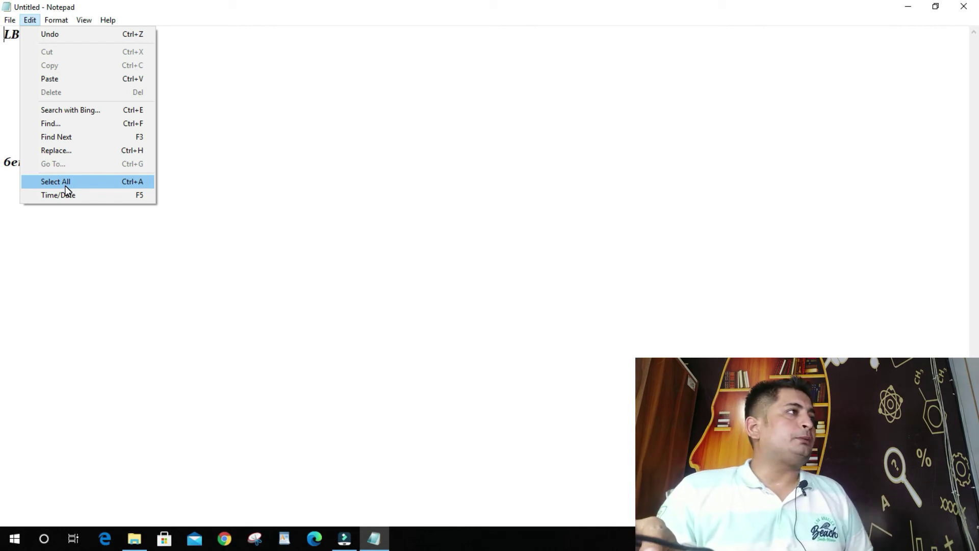
# Insert the current time and date below 6ervice6 with F5 and put it on its own line
pyautogui.click(65, 186)
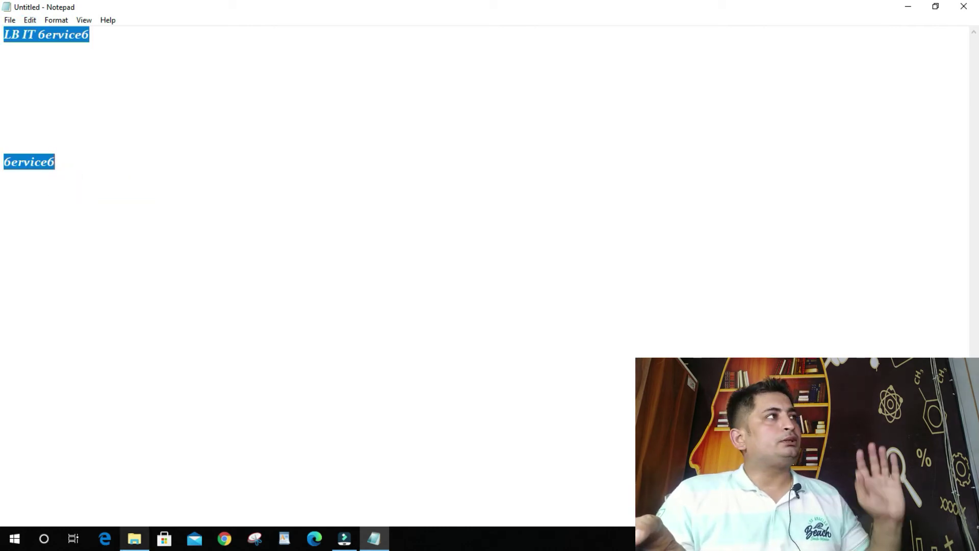
pyautogui.moveTo(134, 538)
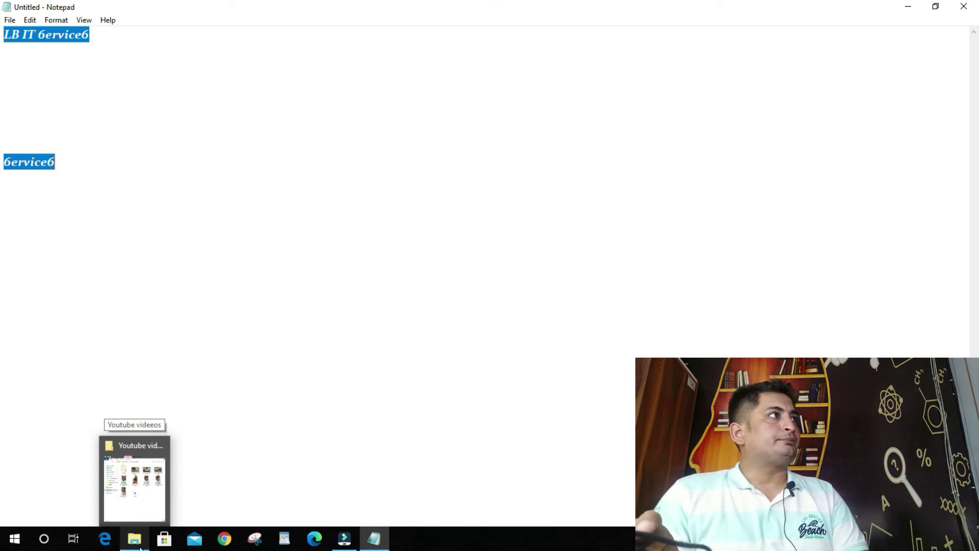
pyautogui.click(123, 136)
pyautogui.click(30, 20)
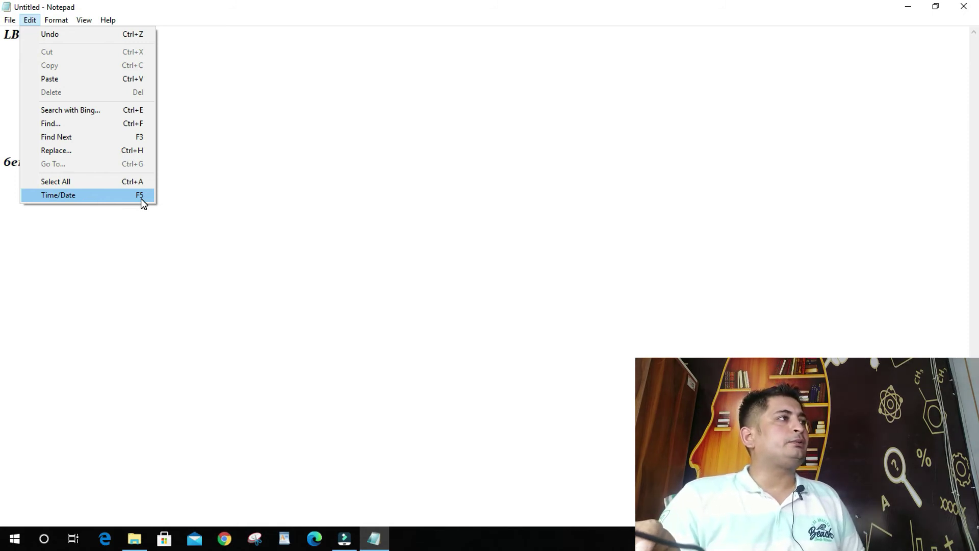
pyautogui.click(241, 147)
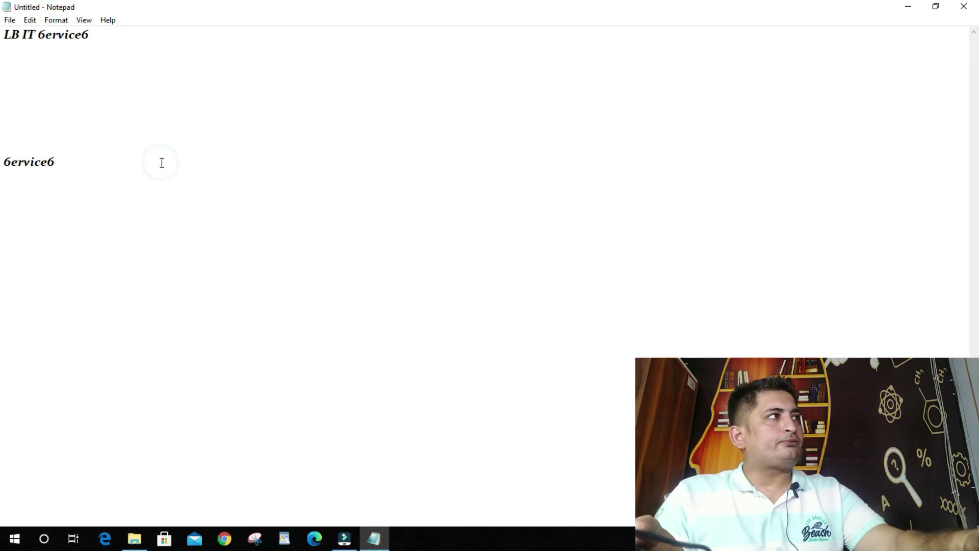
pyautogui.press('F5')
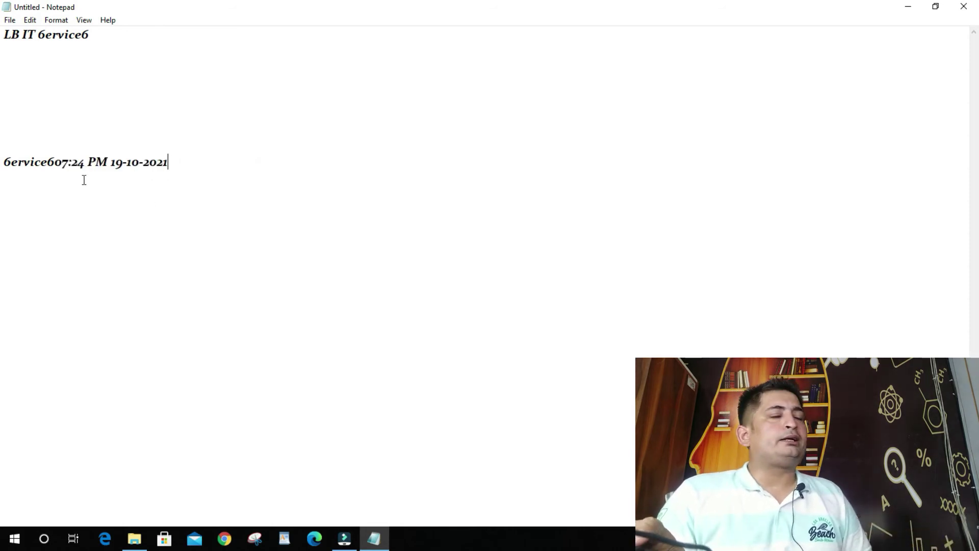
pyautogui.click(54, 162)
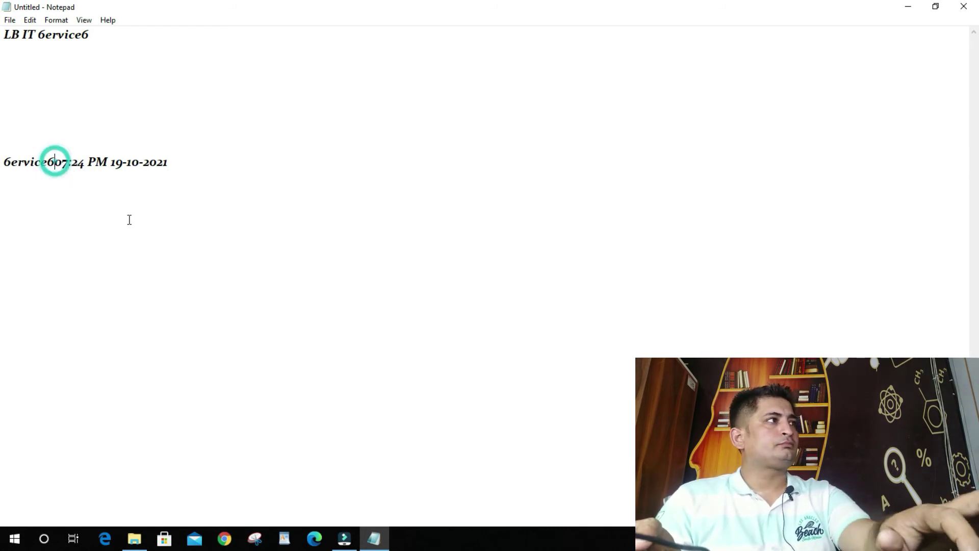
pyautogui.press('Return')
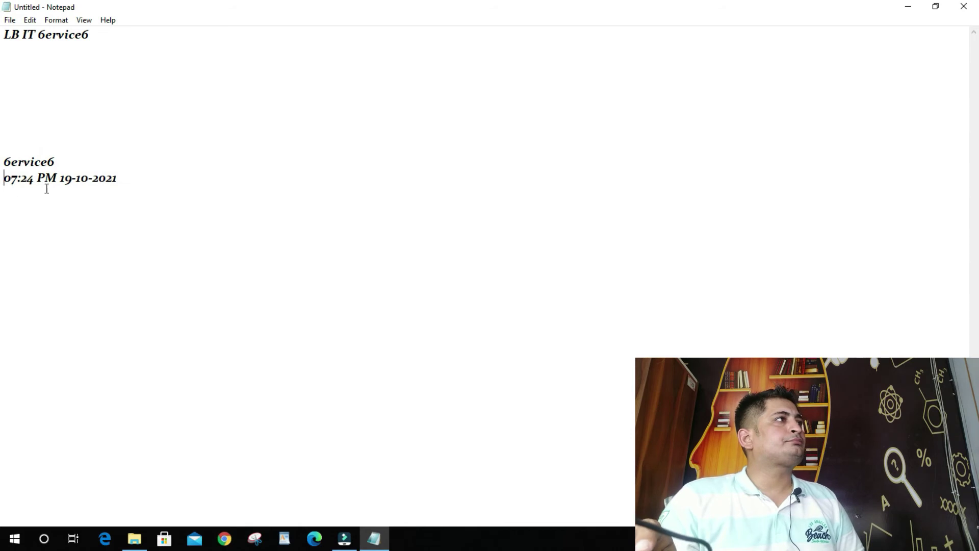
# Insert another time/date stamp from the Edit menu and start a new line
pyautogui.click(55, 21)
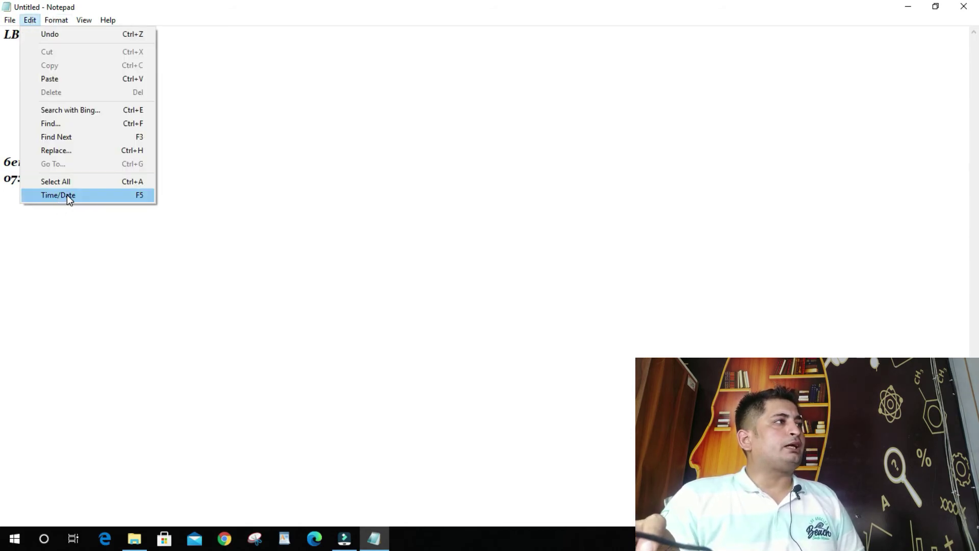
pyautogui.click(72, 195)
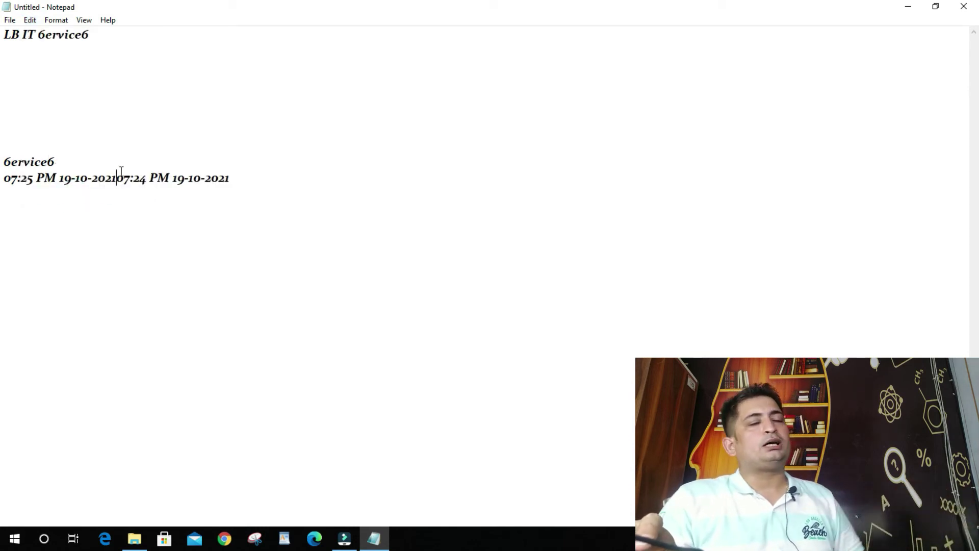
pyautogui.press('Return')
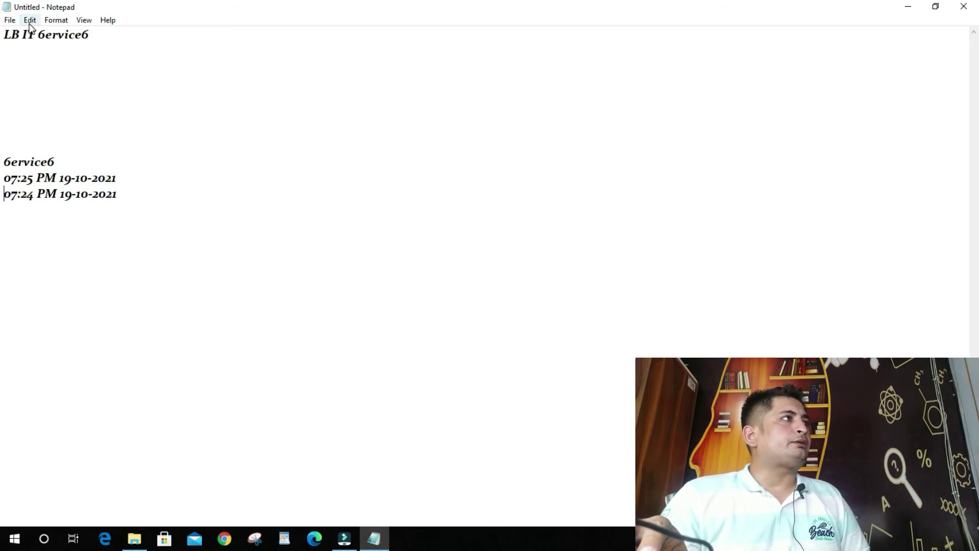
# Toggle Word Wrap off, on, and off again, leaving wrapping disabled
pyautogui.click(55, 22)
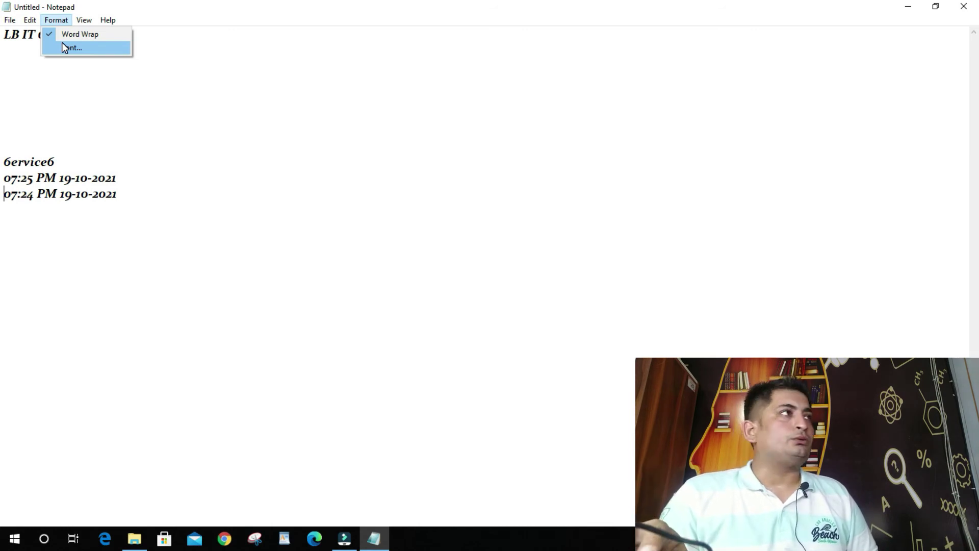
pyautogui.click(92, 35)
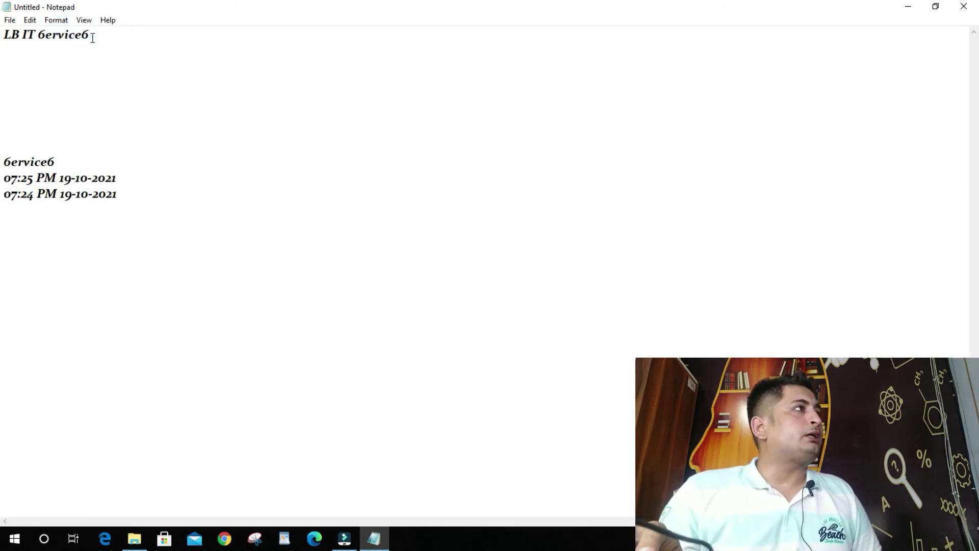
pyautogui.click(56, 22)
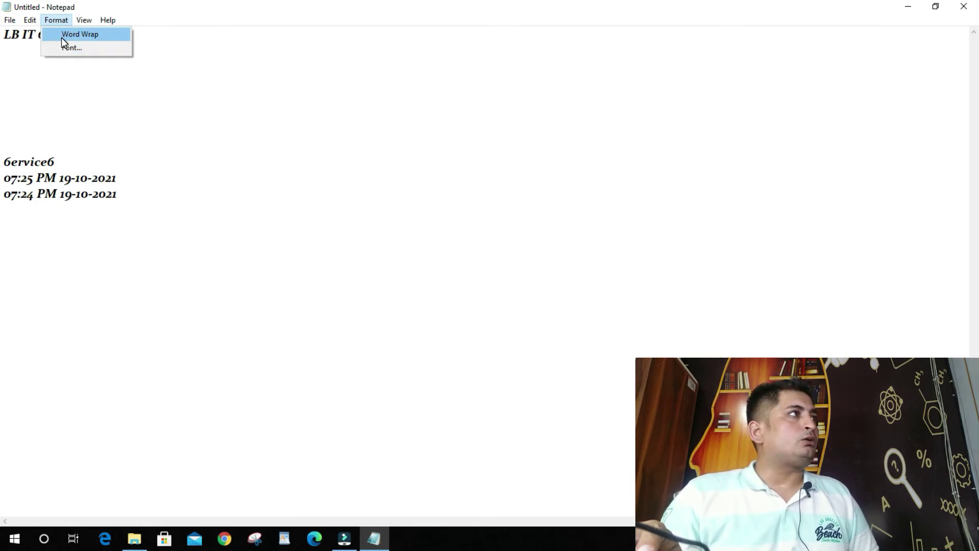
pyautogui.click(95, 36)
pyautogui.click(55, 20)
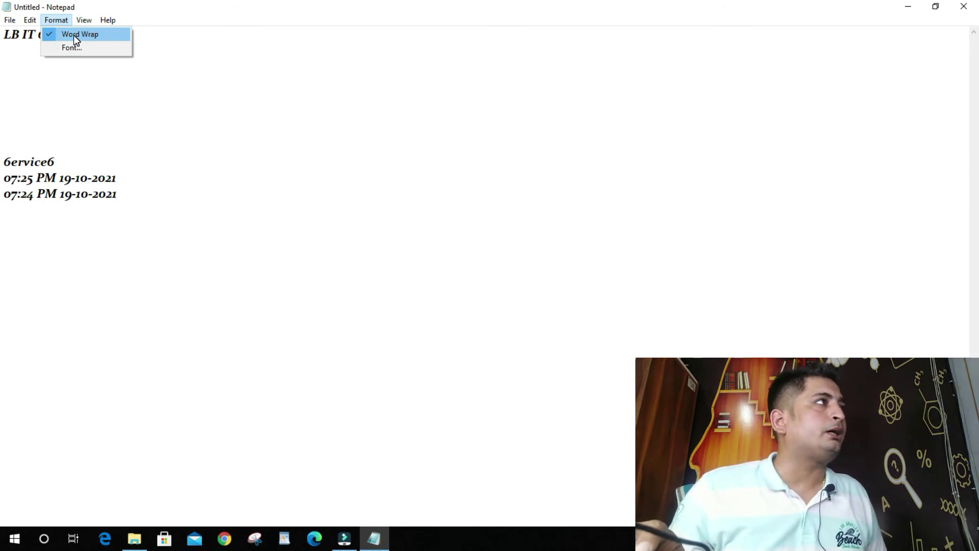
pyautogui.click(73, 35)
pyautogui.click(56, 20)
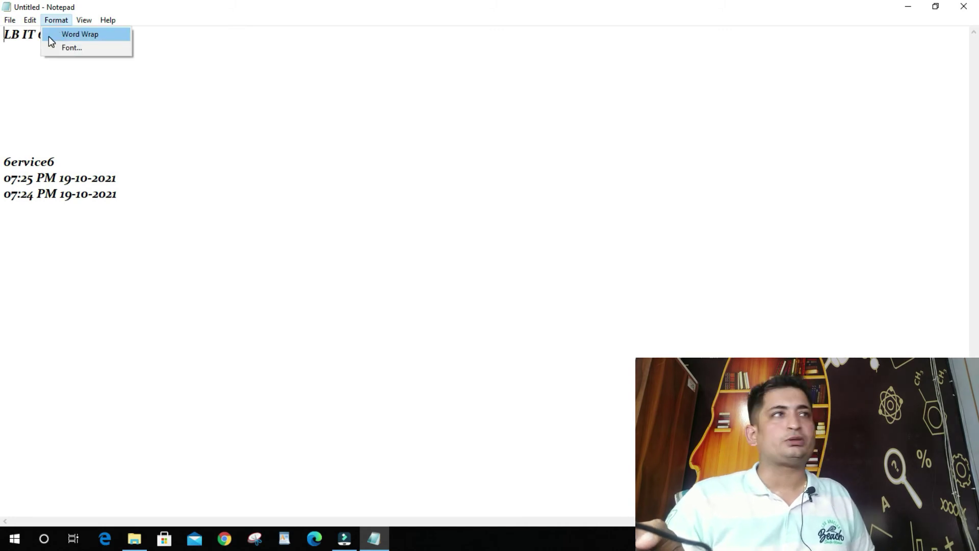
# Select and copy the 'LB IT 6ervice6' text on line one
pyautogui.click(153, 37)
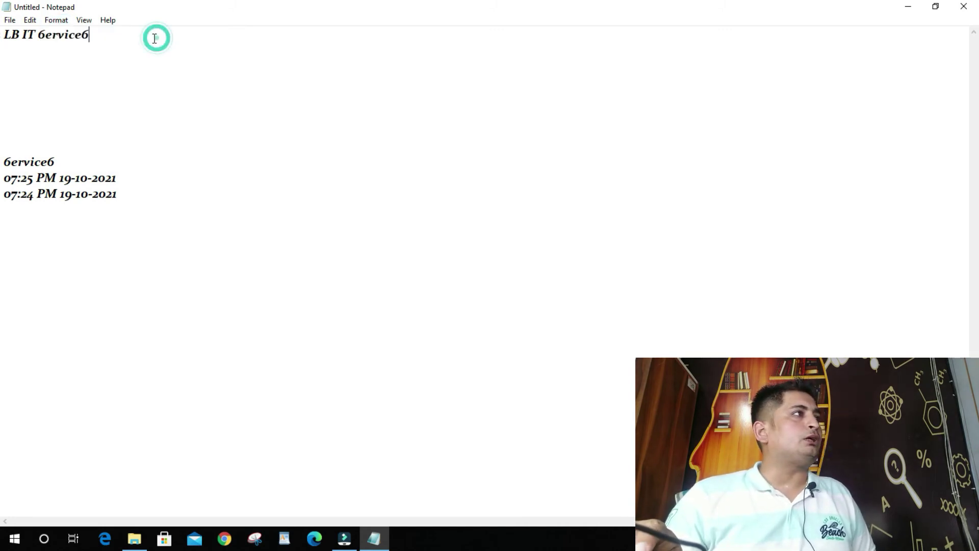
pyautogui.moveTo(113, 36); pyautogui.dragTo(28, 38)
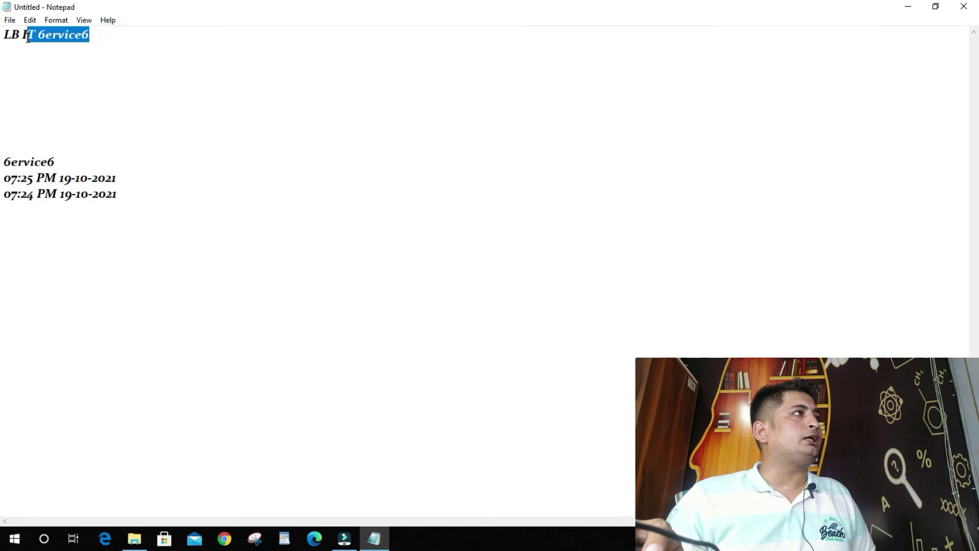
pyautogui.click(30, 20)
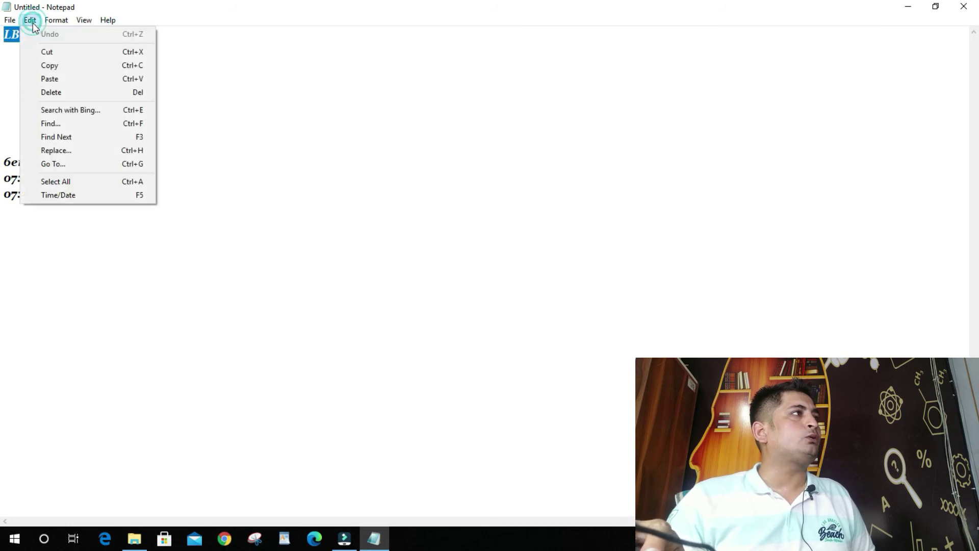
pyautogui.click(46, 65)
# Paste 'LB IT 6ervice6' repeatedly at the end of line one with Edit > Paste and Ctrl+V
pyautogui.click(104, 33)
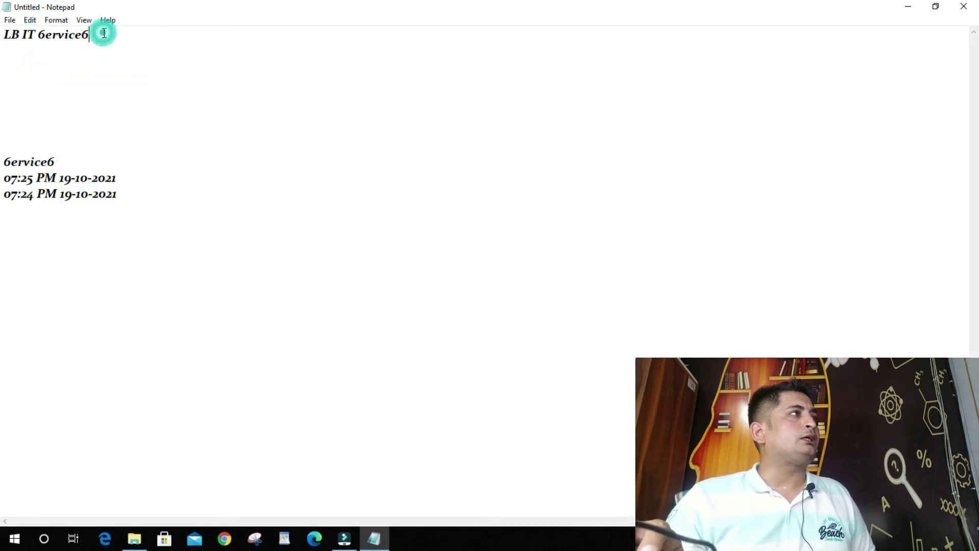
pyautogui.click(29, 20)
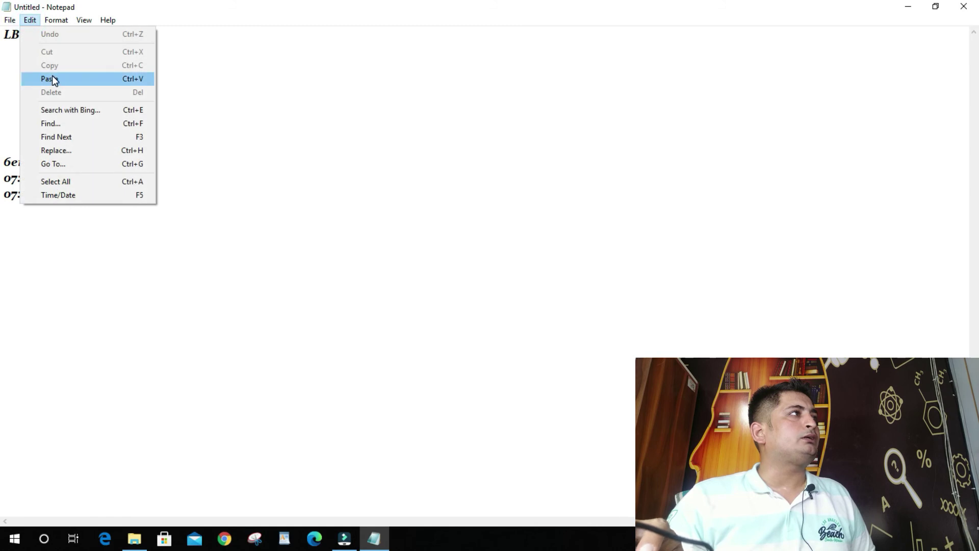
pyautogui.click(51, 78)
pyautogui.click(30, 20)
pyautogui.click(51, 77)
pyautogui.click(30, 20)
pyautogui.click(52, 77)
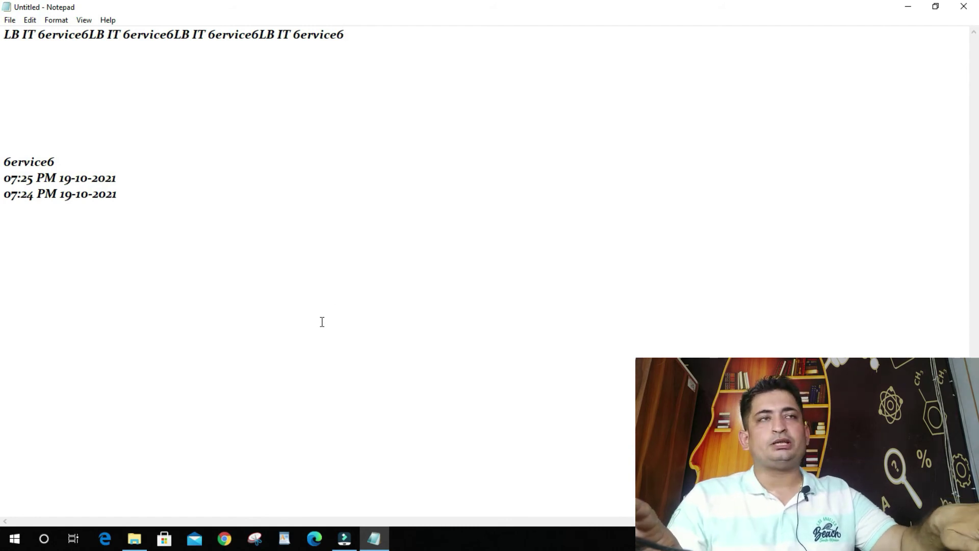
pyautogui.hotkey('ctrl', 'v')
pyautogui.hotkey('ctrl', 'v')
pyautogui.hotkey('ctrl', 'v')
pyautogui.hotkey('ctrl', 'v')
pyautogui.hotkey('ctrl', 'v')
pyautogui.hotkey('ctrl', 'v')
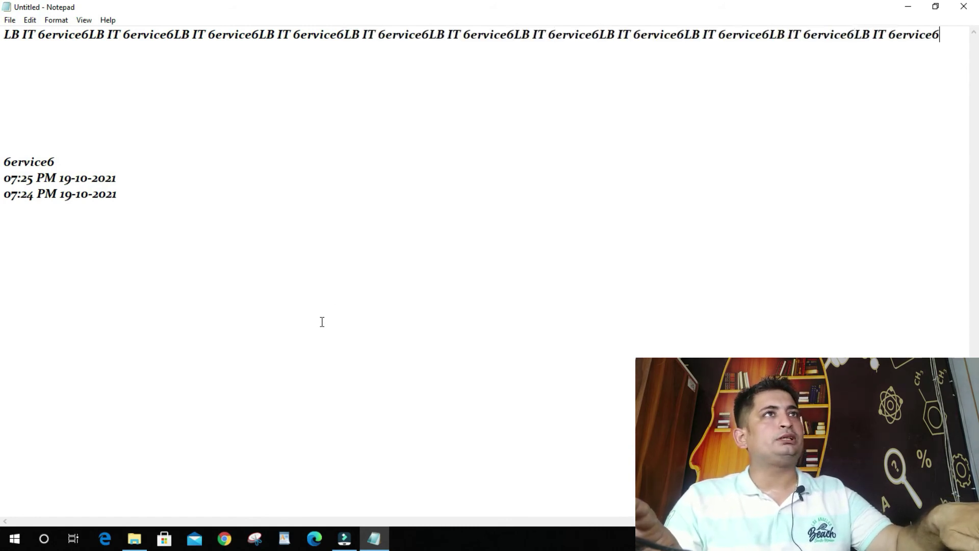
pyautogui.hotkey('ctrl', 'v')
pyautogui.hotkey('ctrl', 'v')
pyautogui.hotkey('ctrl', 'v')
pyautogui.hotkey('ctrl', 'v')
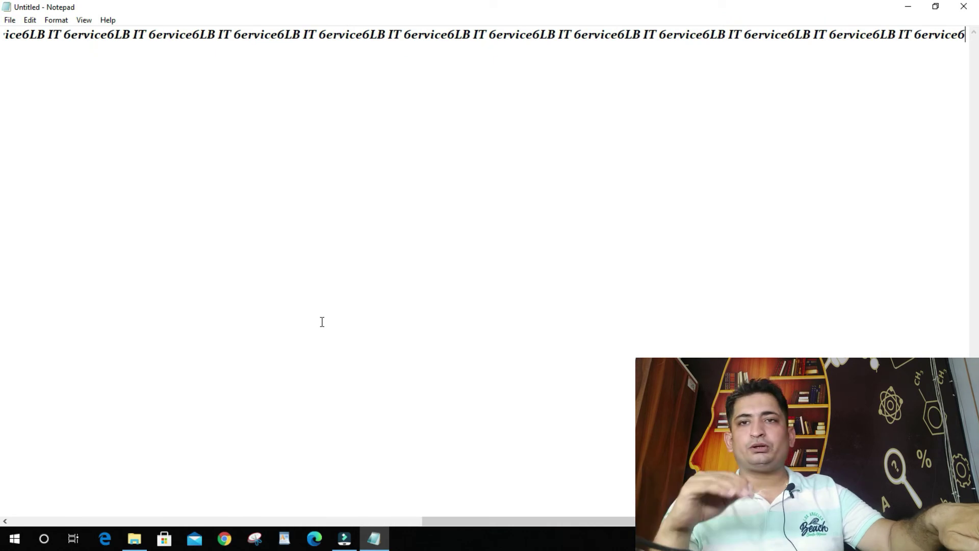
pyautogui.hotkey('ctrl', 'v')
pyautogui.hotkey('ctrl', 'v')
pyautogui.hotkey('ctrl', 'v')
pyautogui.hotkey('ctrl', 'v')
pyautogui.hotkey('ctrl', 'v')
pyautogui.hotkey('ctrl', 'v')
pyautogui.hotkey('ctrl', 'v')
pyautogui.hotkey('ctrl', 'v')
pyautogui.hotkey('ctrl', 'v')
pyautogui.hotkey('ctrl', 'v')
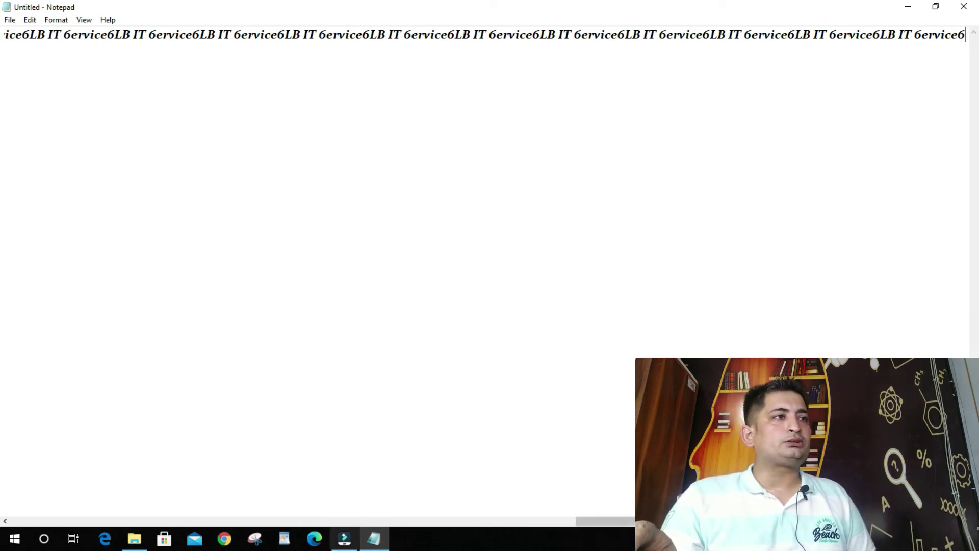
# Scroll horizontally along the long repeated first line, then show the Format menu
pyautogui.moveTo(595, 521); pyautogui.dragTo(29, 525)
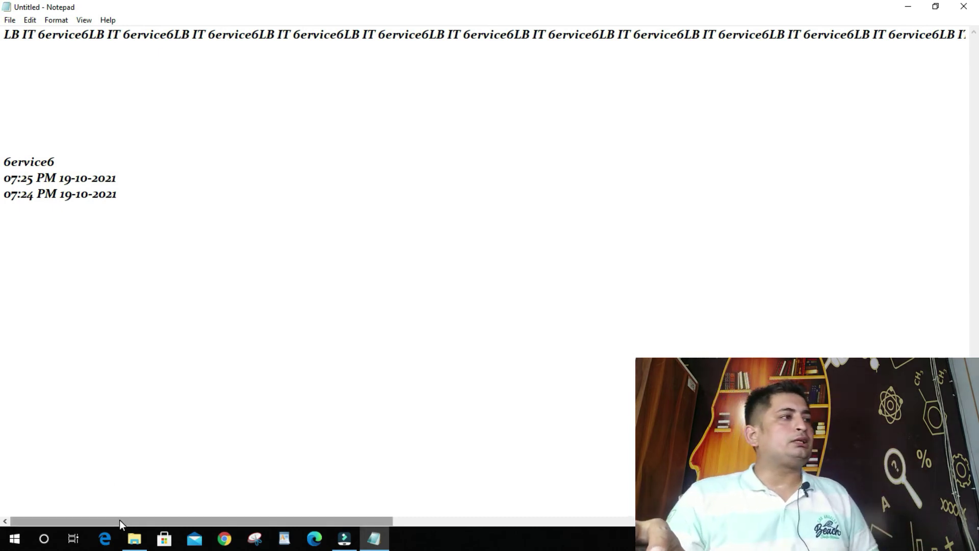
pyautogui.moveTo(119, 519); pyautogui.dragTo(698, 519)
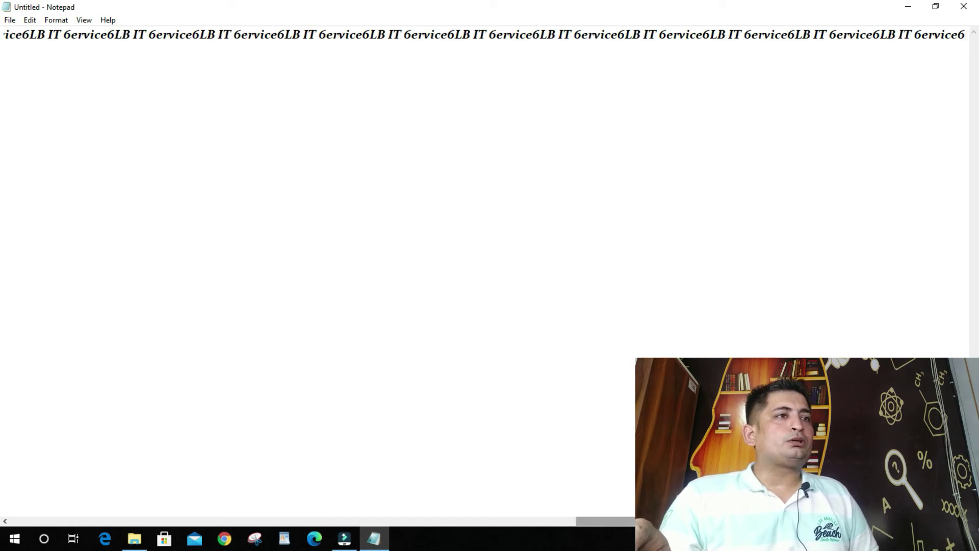
pyautogui.moveTo(698, 519); pyautogui.dragTo(133, 519)
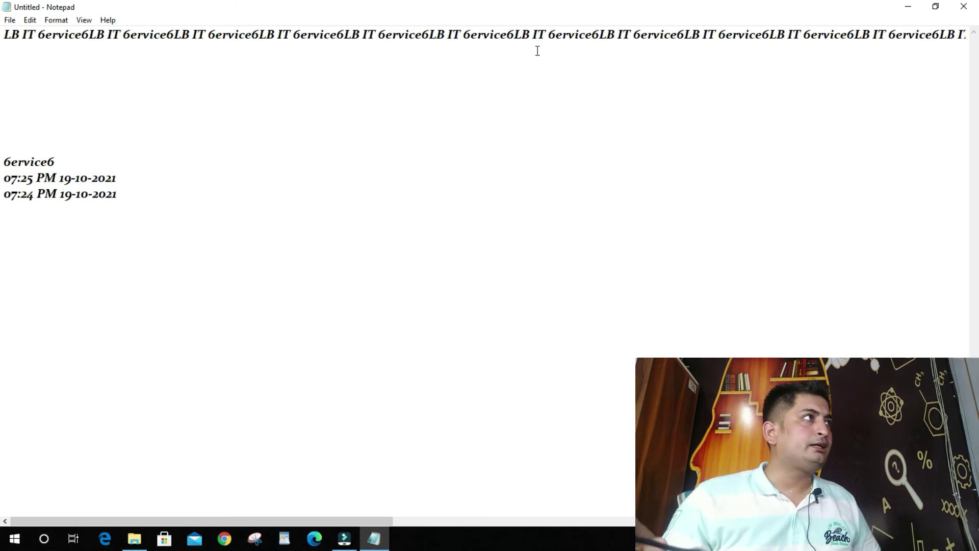
pyautogui.click(56, 19)
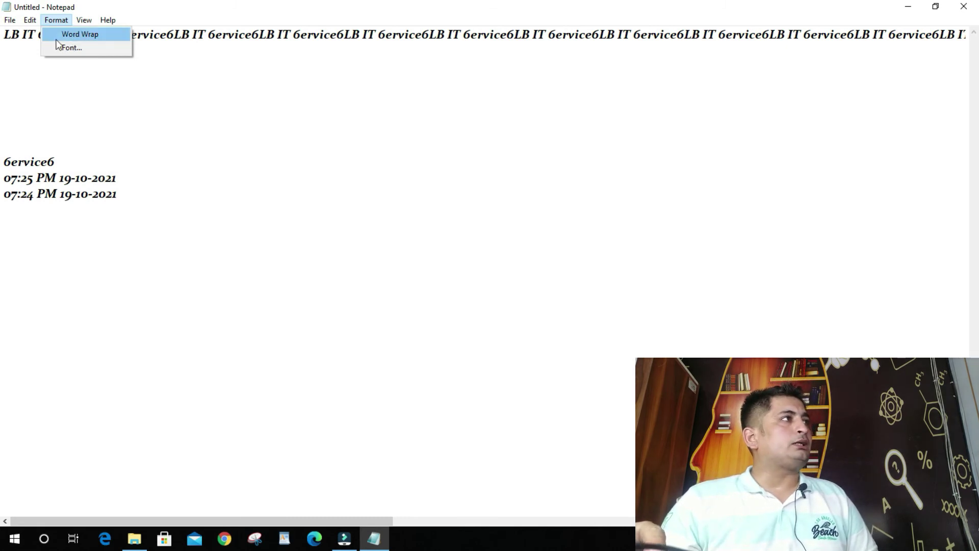
# Enable Word Wrap so the repeated 'LB IT 6ervice6' line wraps across three lines
pyautogui.click(57, 35)
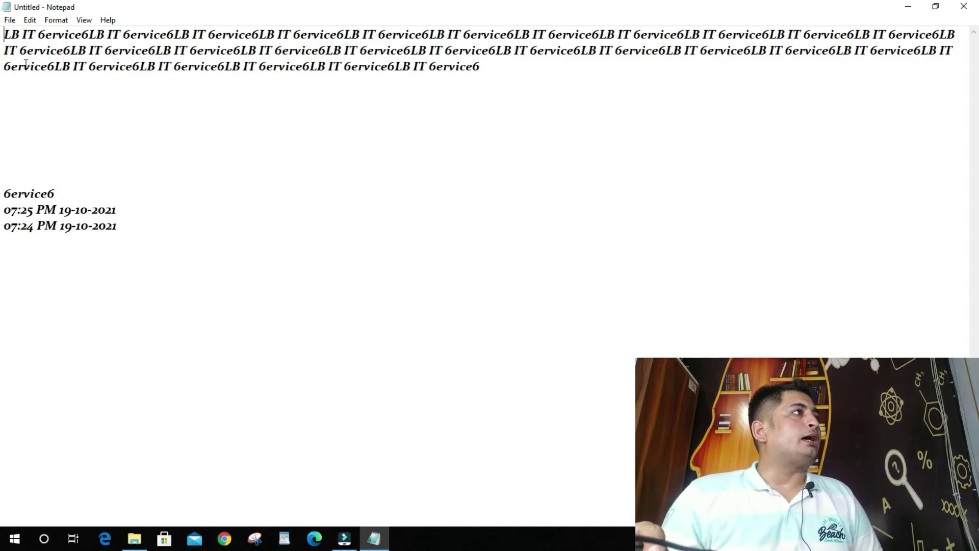
pyautogui.click(56, 22)
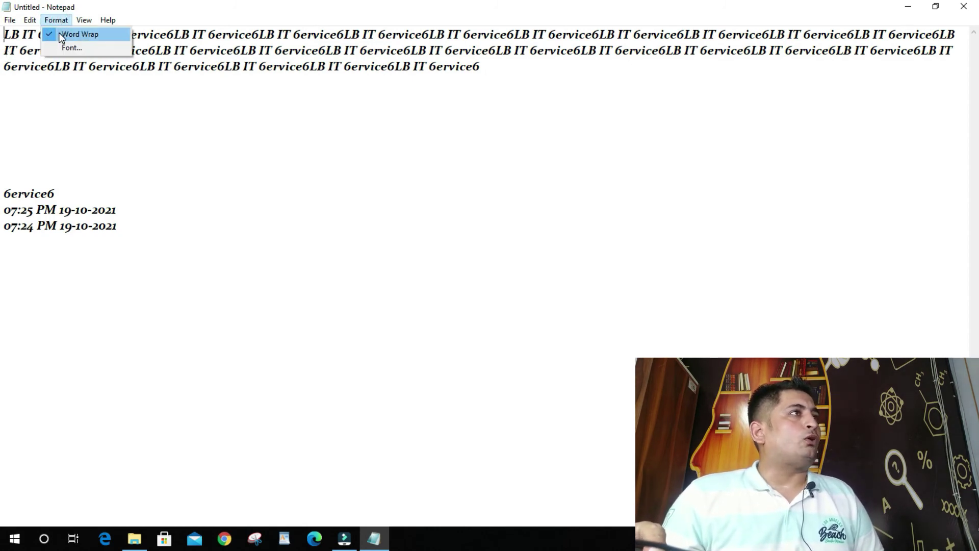
# Apply the Cooper font, Black Oblique style, size 72 to the repeated text
pyautogui.click(75, 48)
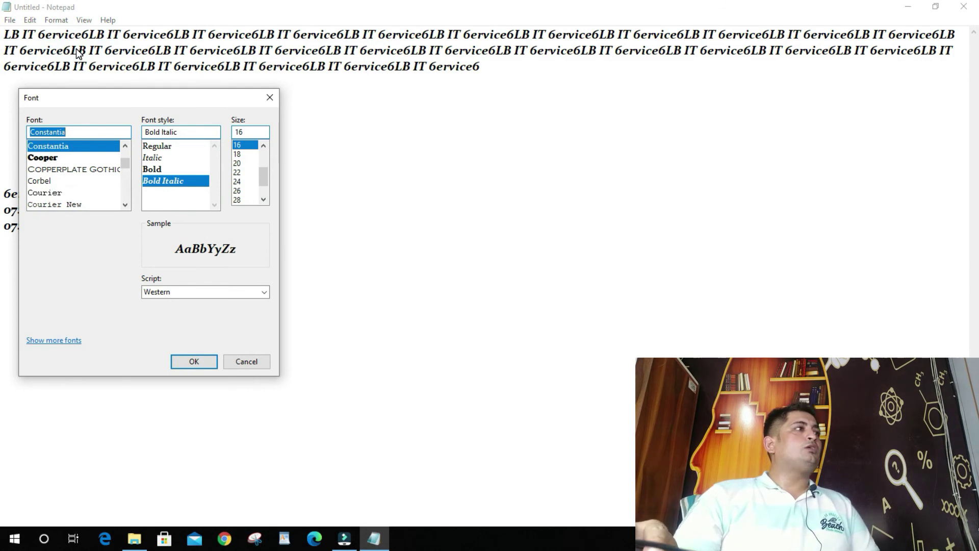
pyautogui.moveTo(106, 97); pyautogui.dragTo(467, 129)
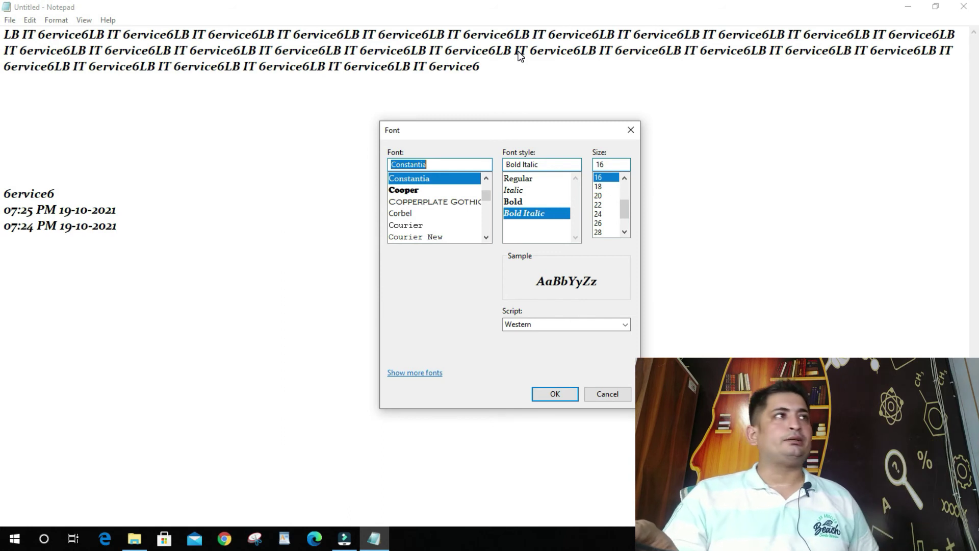
pyautogui.click(413, 190)
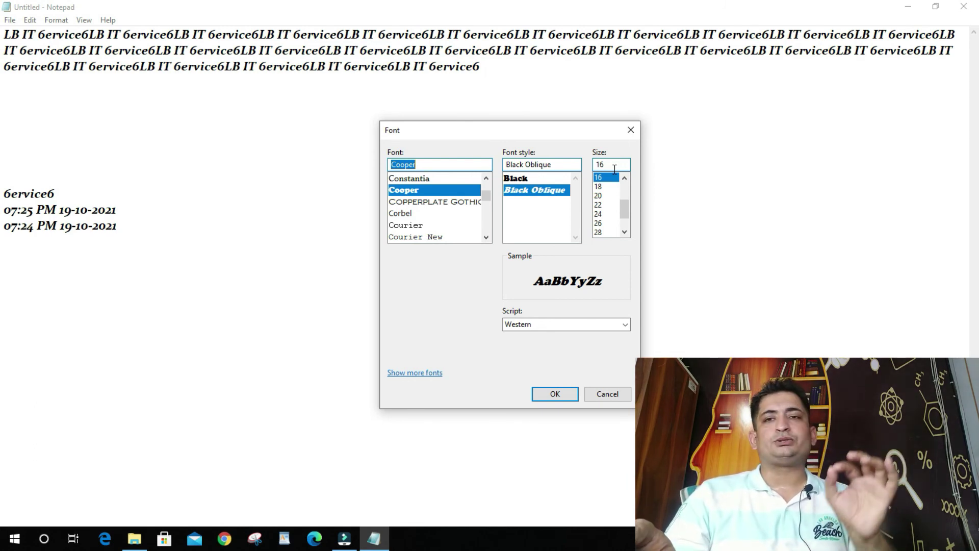
pyautogui.moveTo(628, 213); pyautogui.dragTo(627, 220)
pyautogui.click(602, 205)
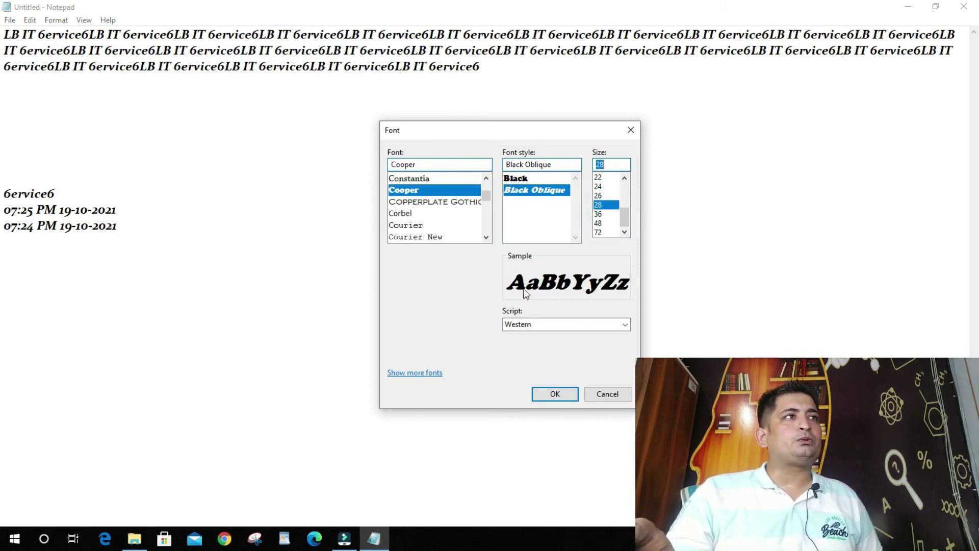
pyautogui.click(602, 233)
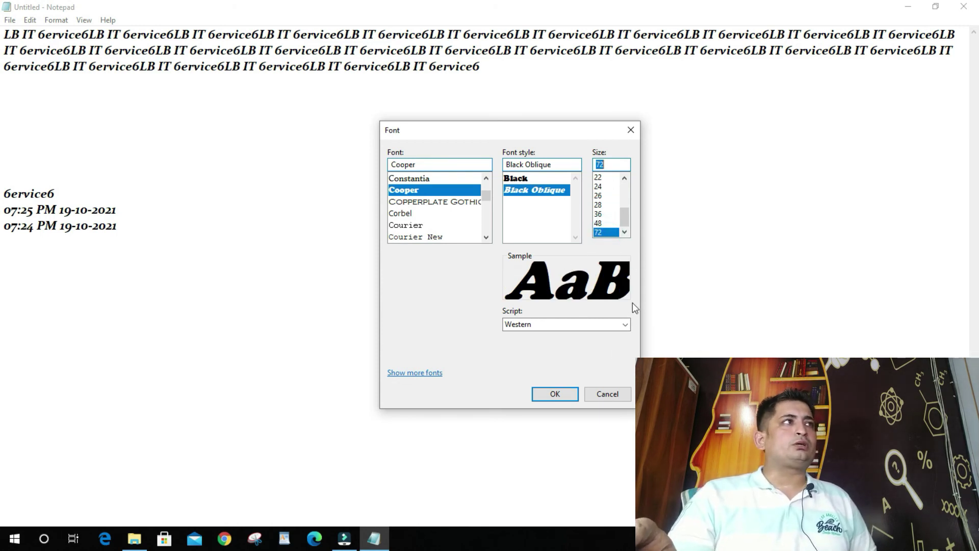
pyautogui.click(569, 392)
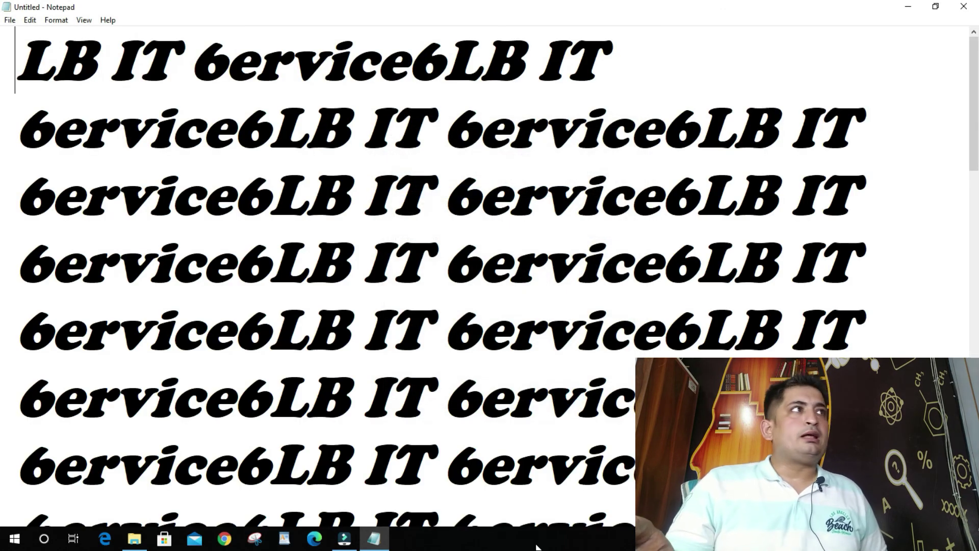
# Apply the Latin font, Wide style, size 12 to the text
pyautogui.click(56, 20)
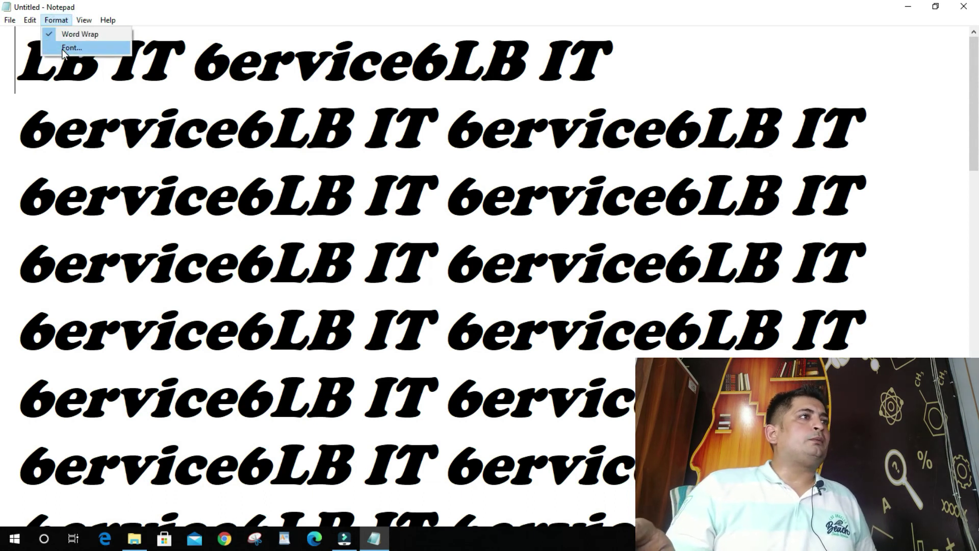
pyautogui.click(64, 49)
pyautogui.moveTo(79, 101); pyautogui.dragTo(384, 98)
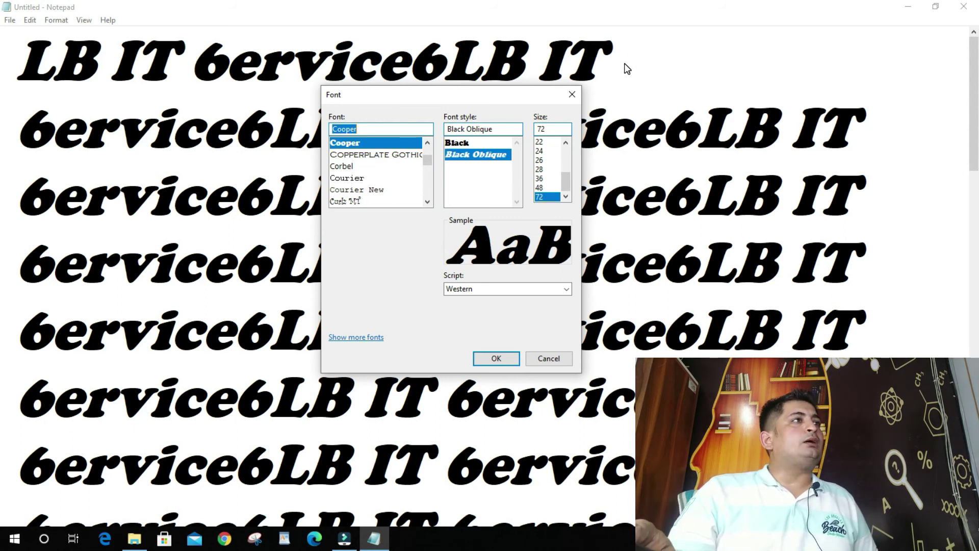
pyautogui.scroll(-5, 412, 201)
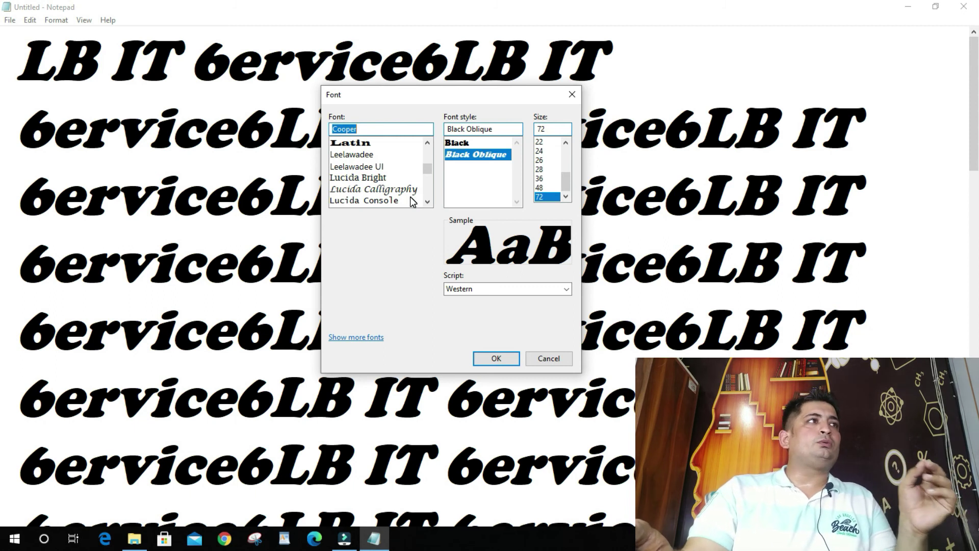
pyautogui.click(366, 144)
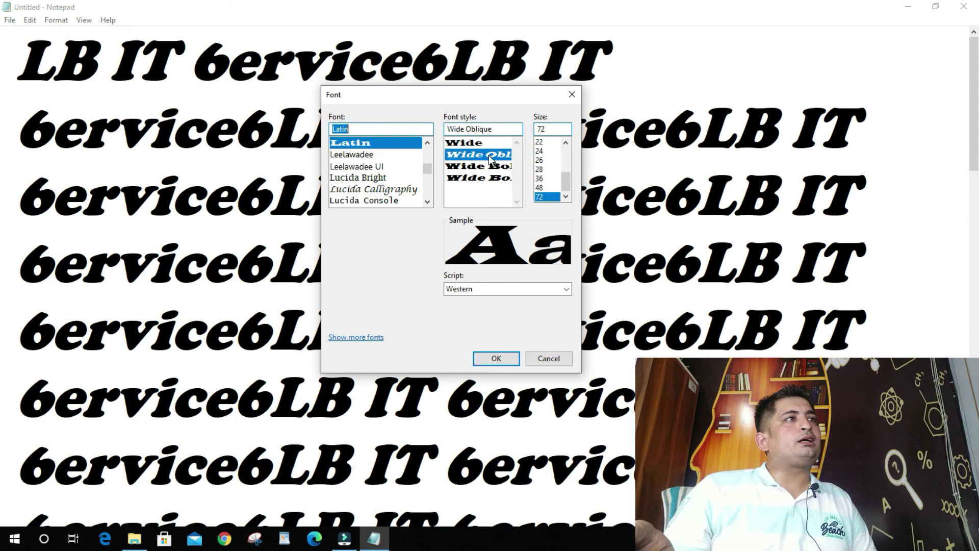
pyautogui.click(474, 144)
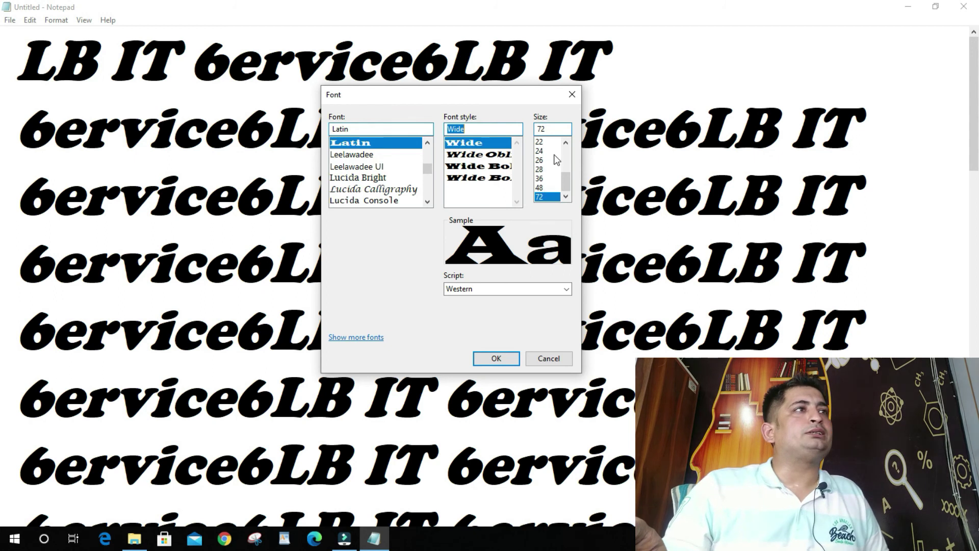
pyautogui.moveTo(570, 179); pyautogui.dragTo(566, 154)
pyautogui.click(545, 178)
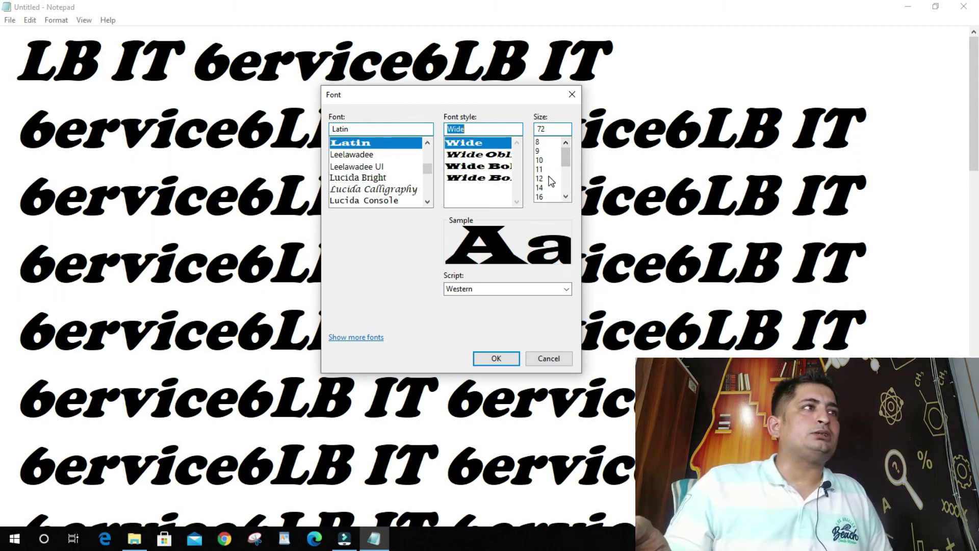
pyautogui.click(507, 353)
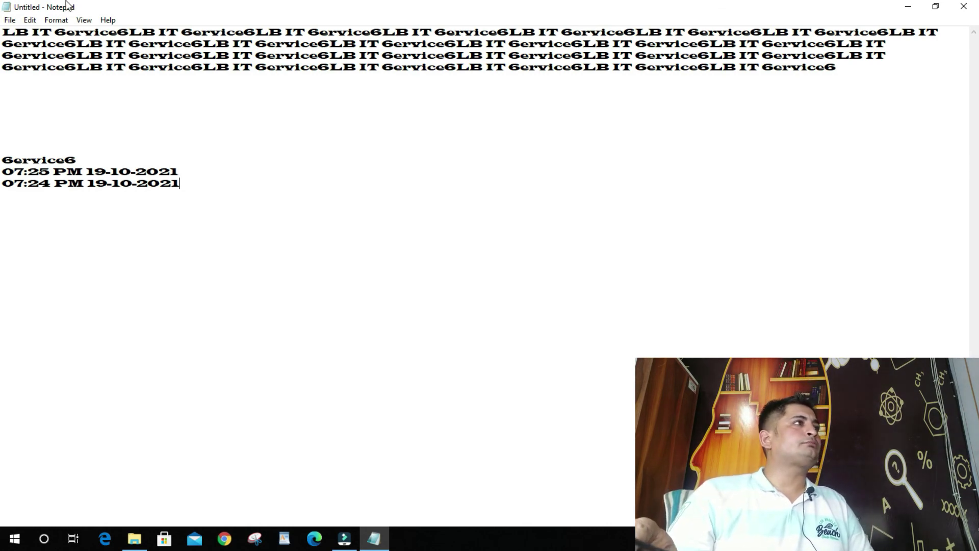
# In the Font dialog, select Agency FB, Bold Oblique style and size 26
pyautogui.click(55, 20)
pyautogui.click(66, 43)
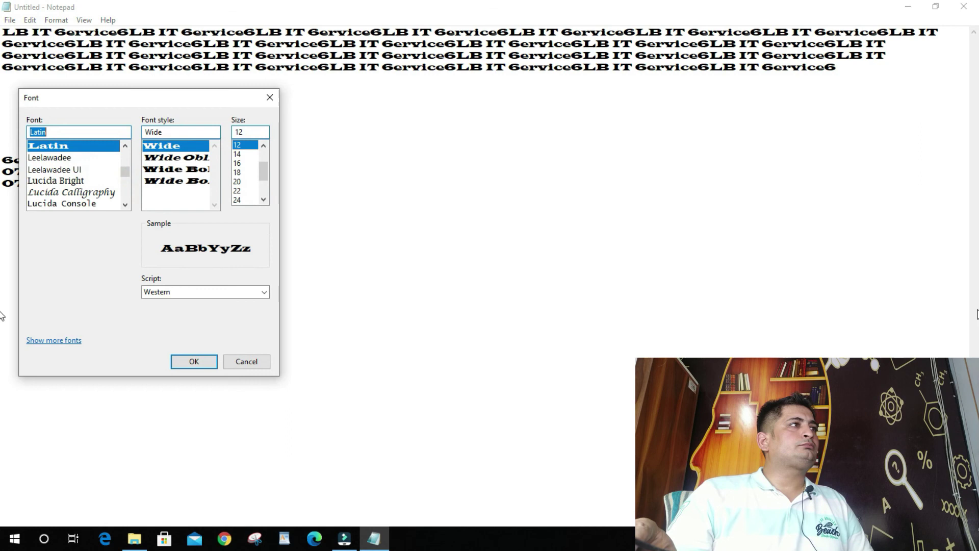
pyautogui.moveTo(201, 104); pyautogui.dragTo(519, 109)
pyautogui.moveTo(443, 175)
pyautogui.mouseDown()
pyautogui.moveTo(445, 193)
pyautogui.moveTo(445, 149)
pyautogui.mouseUp()
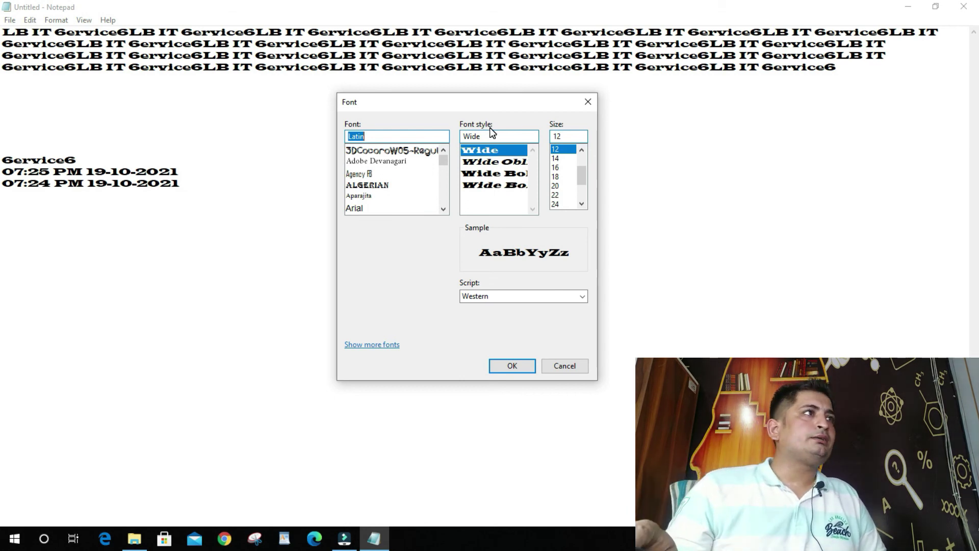
pyautogui.click(373, 173)
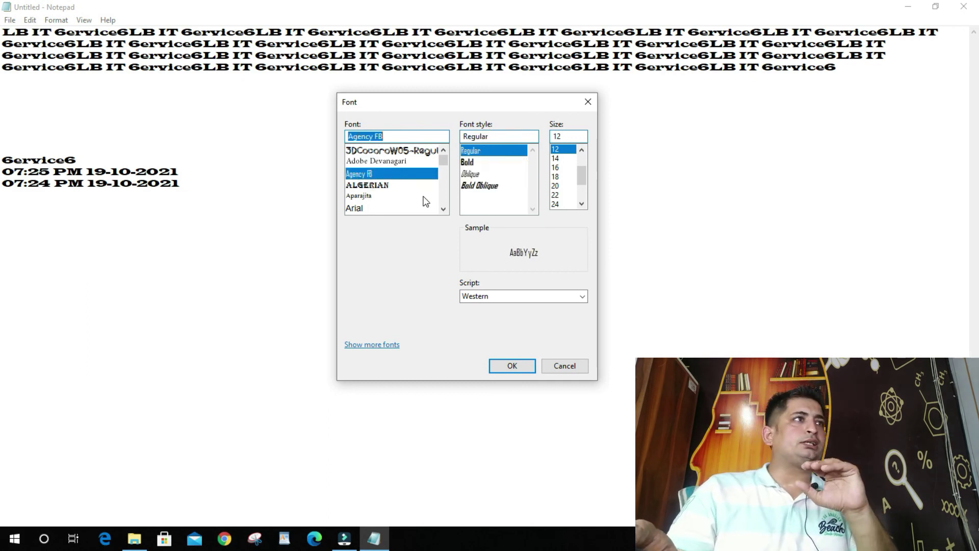
pyautogui.click(472, 161)
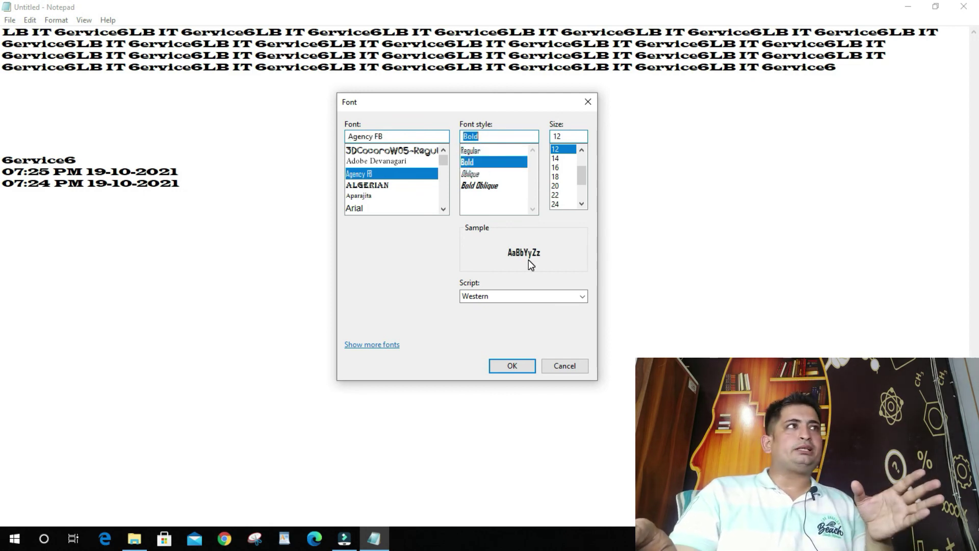
pyautogui.click(478, 175)
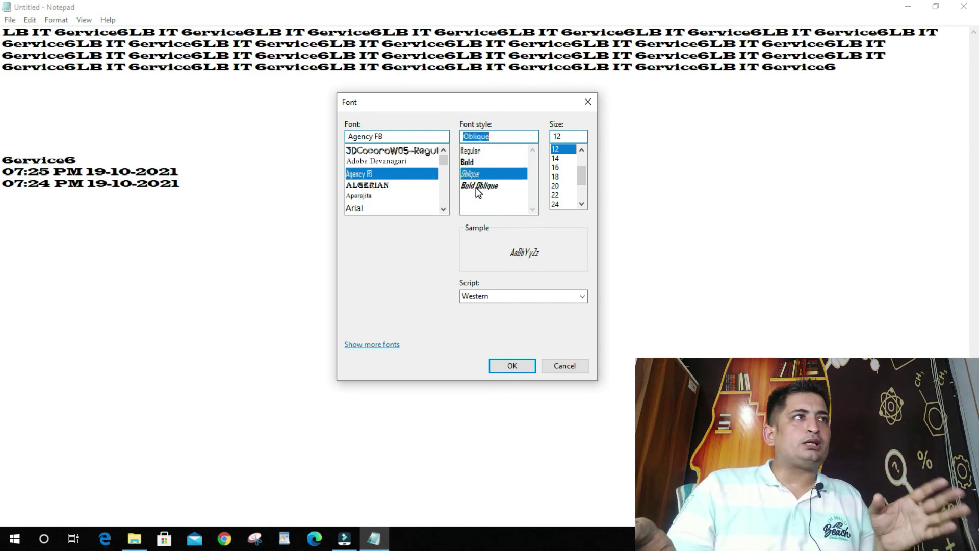
pyautogui.click(478, 187)
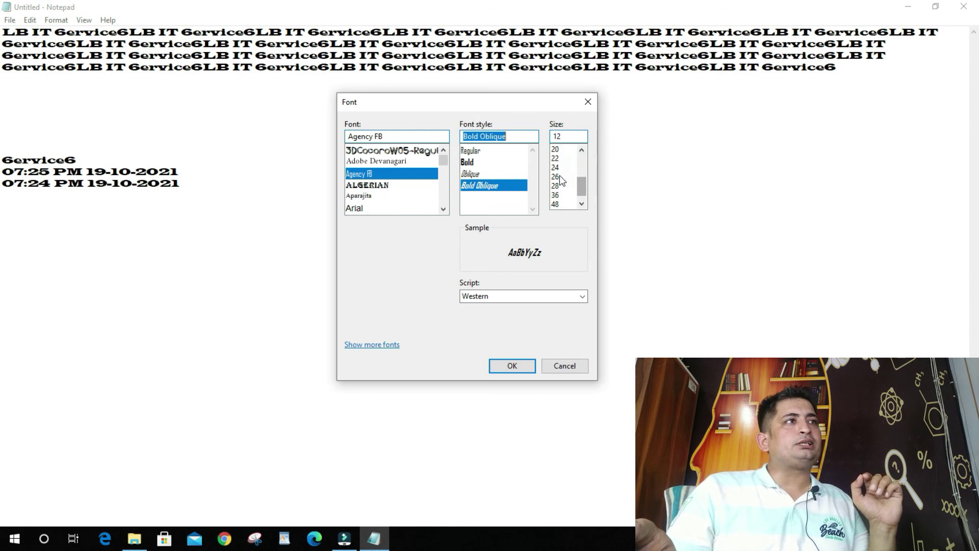
pyautogui.click(558, 176)
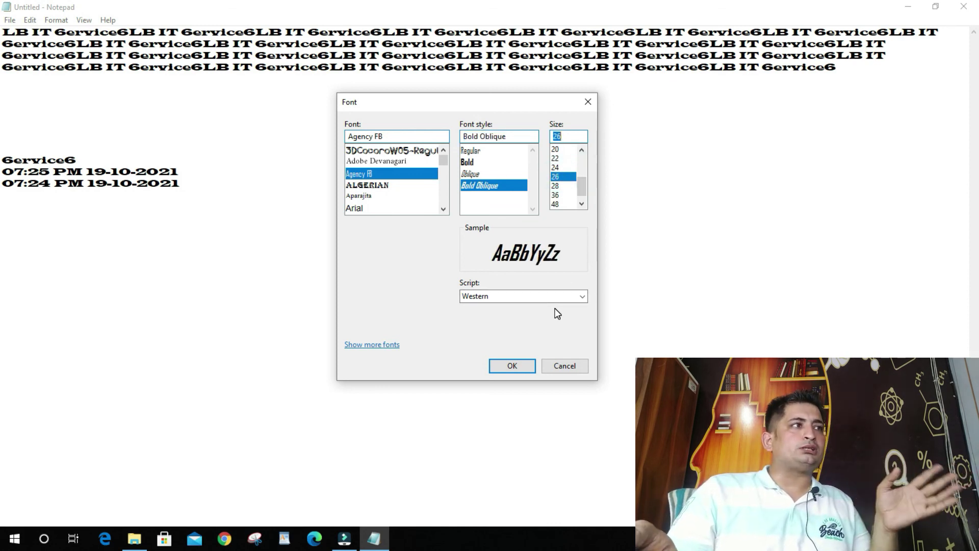
# Apply the Agency FB Bold Oblique 26 font, then zoom the text in one step
pyautogui.click(512, 366)
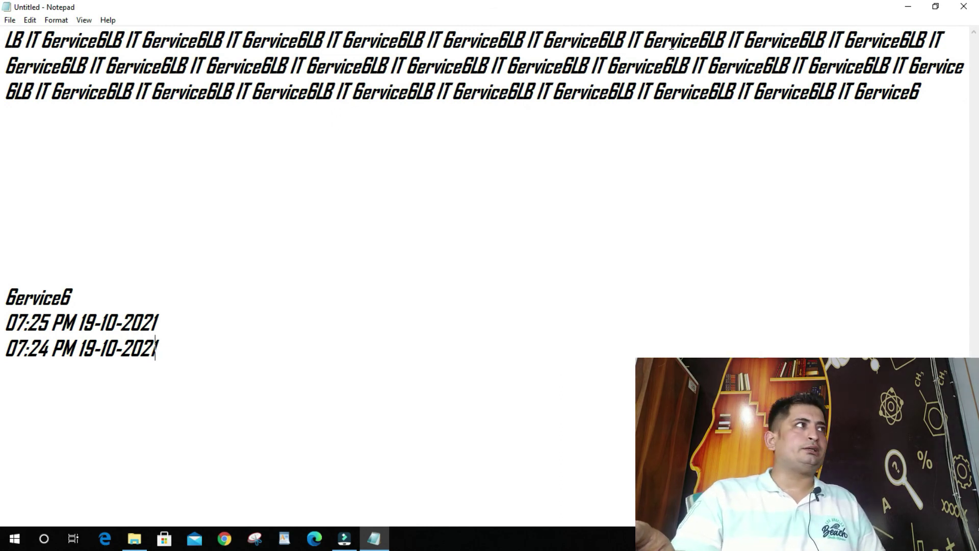
pyautogui.click(83, 20)
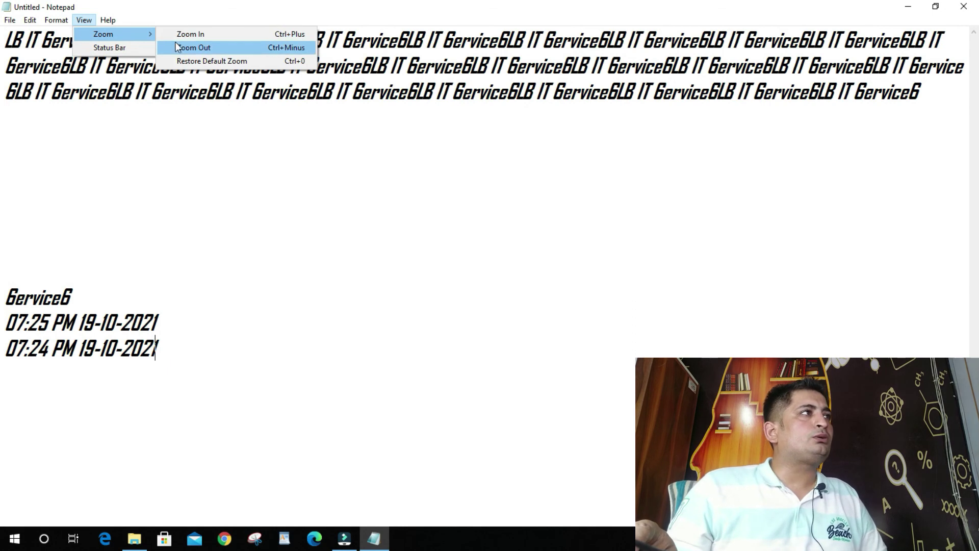
pyautogui.moveTo(103, 34)
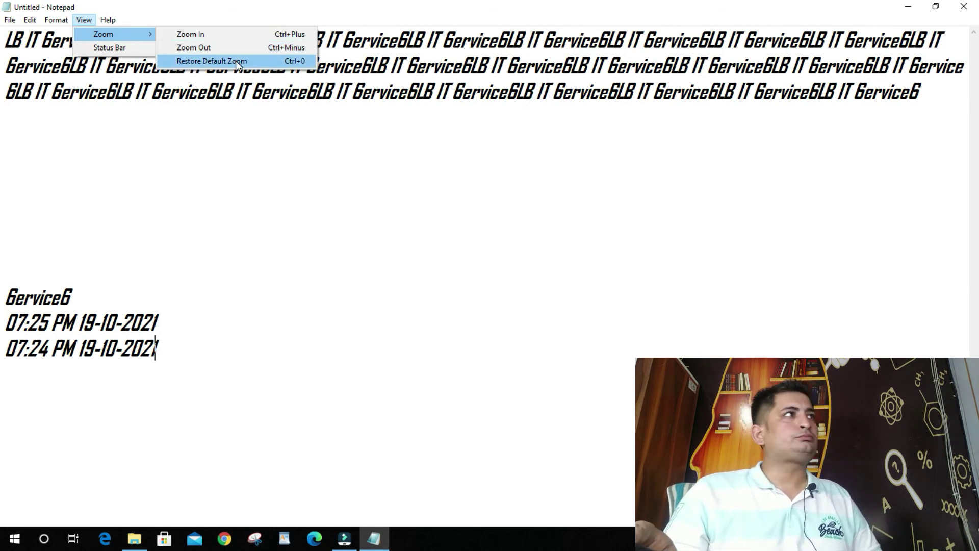
pyautogui.click(216, 34)
# Zoom the text in several more steps from the View zoom choices
pyautogui.click(91, 22)
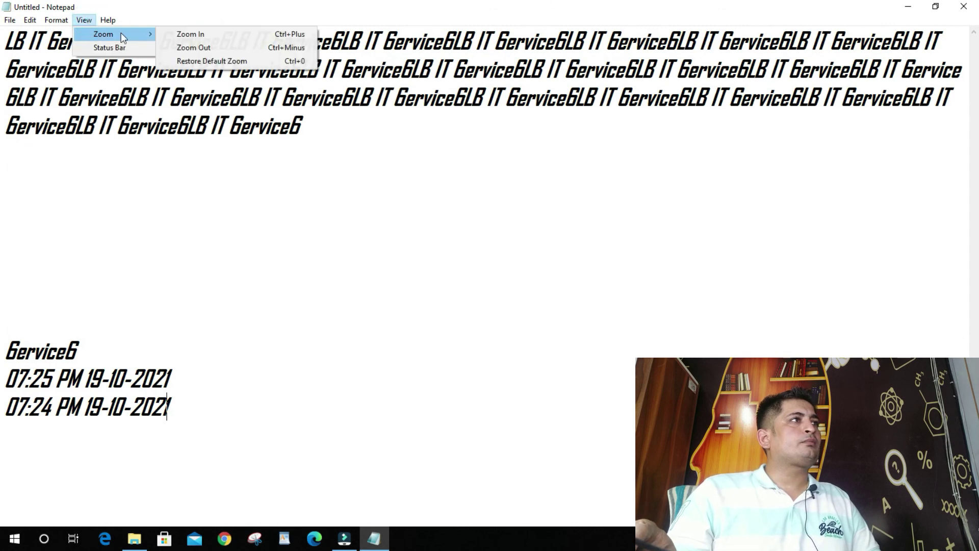
pyautogui.click(176, 35)
pyautogui.click(84, 20)
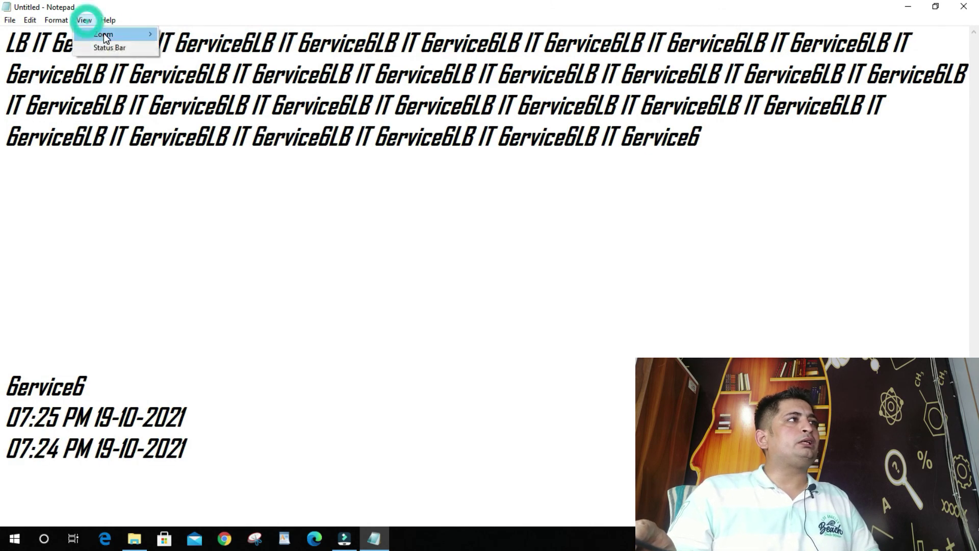
pyautogui.click(173, 35)
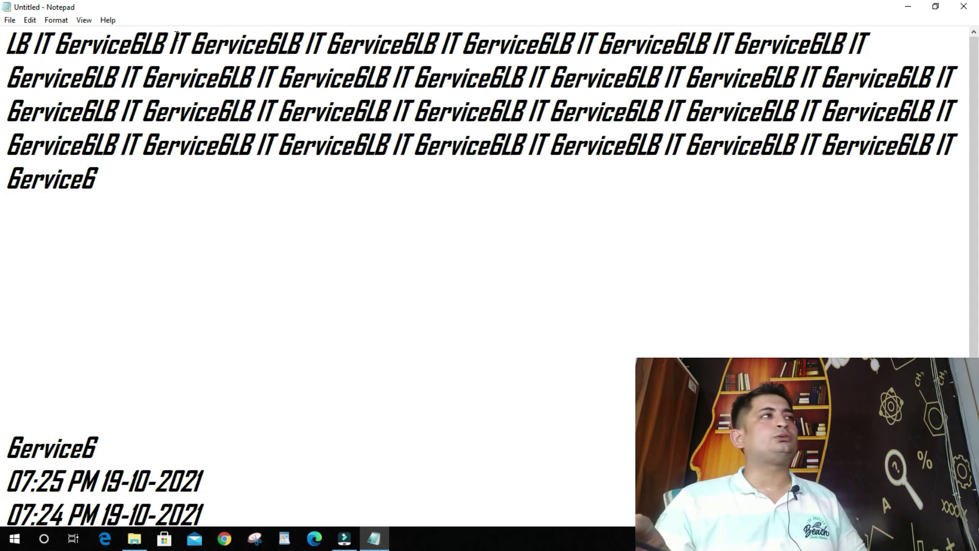
pyautogui.click(91, 22)
pyautogui.moveTo(103, 35)
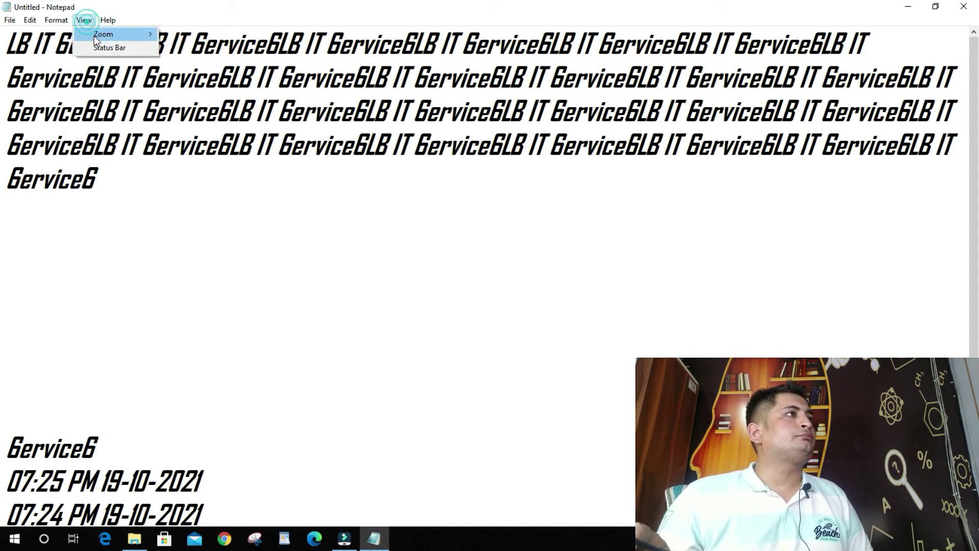
pyautogui.click(189, 36)
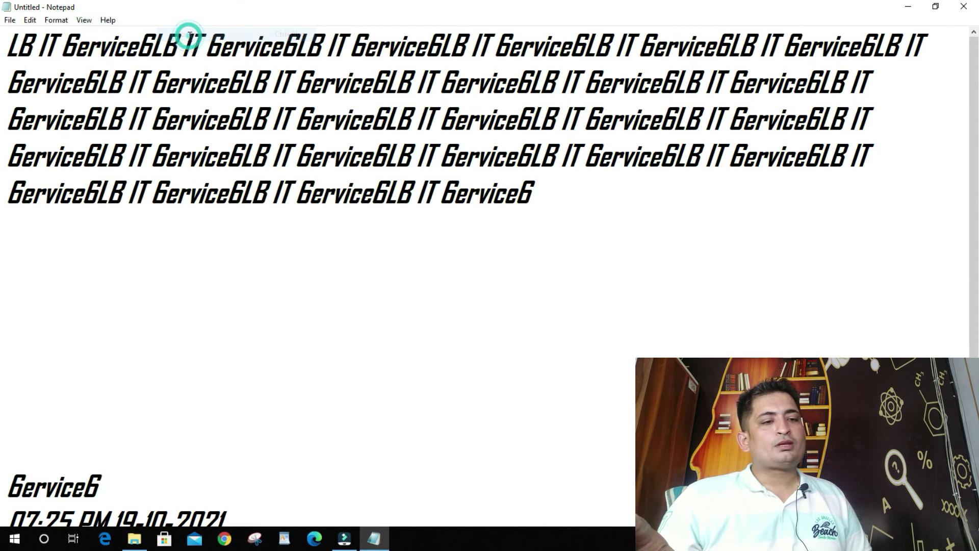
pyautogui.click(84, 20)
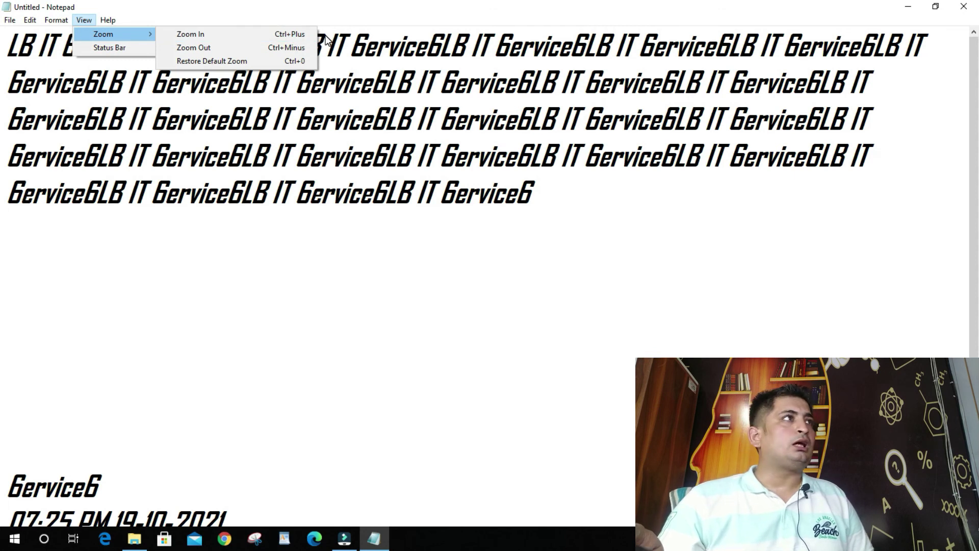
# Zoom in three times with Ctrl+Plus, then restore the default zoom
pyautogui.click(256, 7)
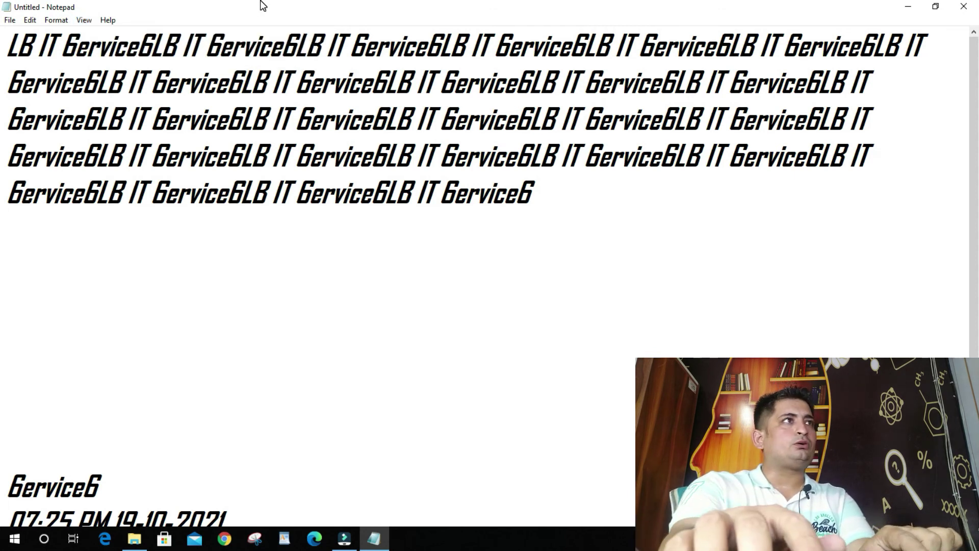
pyautogui.hotkey('ctrl', '+')
pyautogui.hotkey('ctrl', '+')
pyautogui.hotkey('ctrl', '+')
pyautogui.hotkey('ctrl', '+')
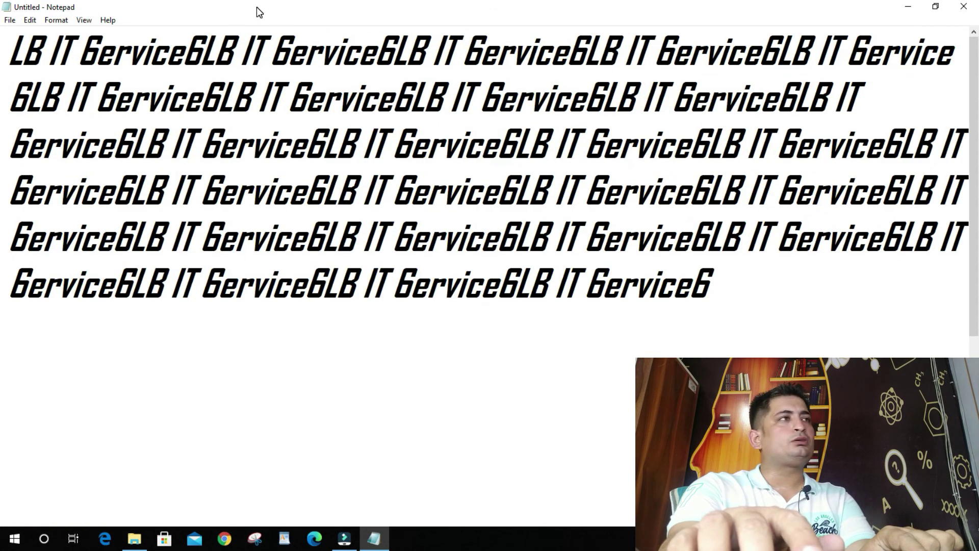
pyautogui.hotkey('ctrl', '+')
pyautogui.hotkey('ctrl', '+')
pyautogui.hotkey('ctrl', '+')
pyautogui.hotkey('ctrl', '+')
pyautogui.hotkey('ctrl', '+')
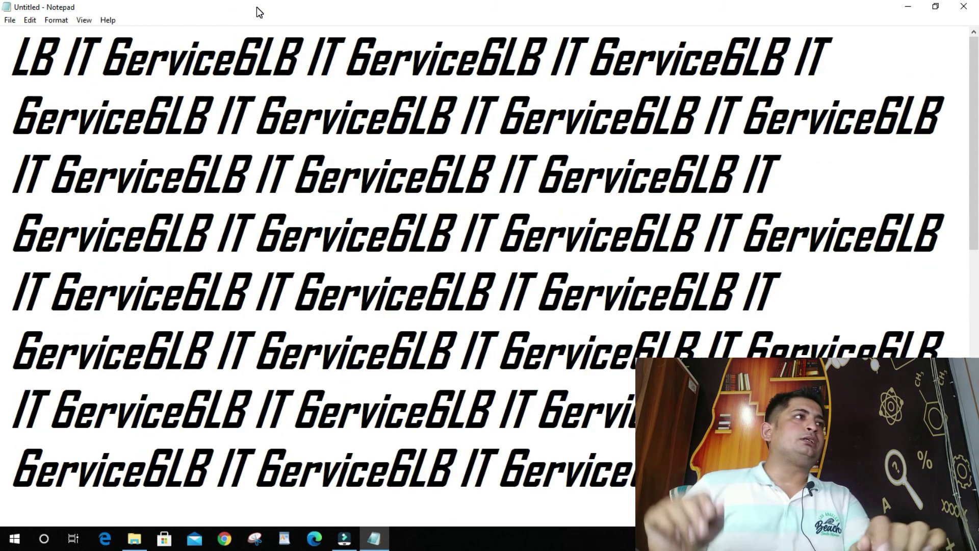
pyautogui.hotkey('ctrl', '+')
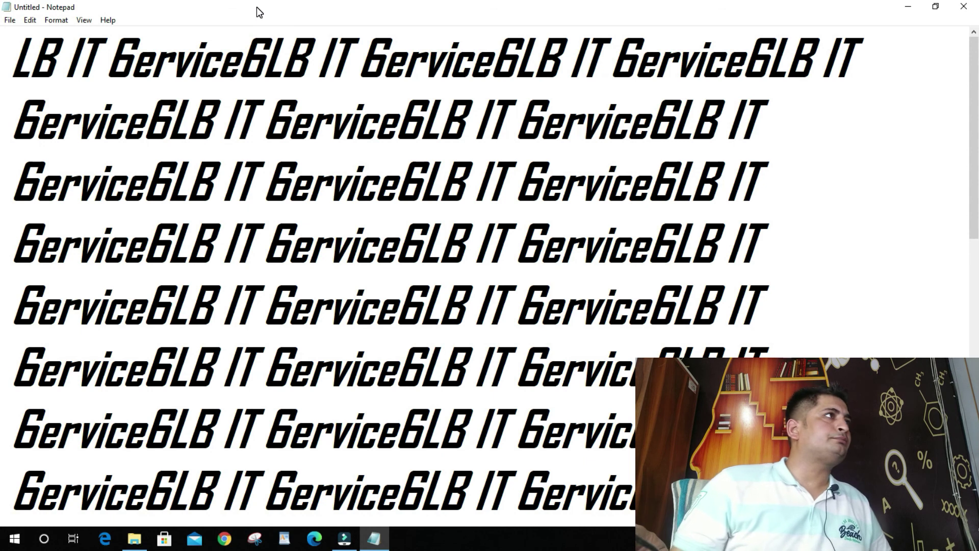
pyautogui.click(85, 20)
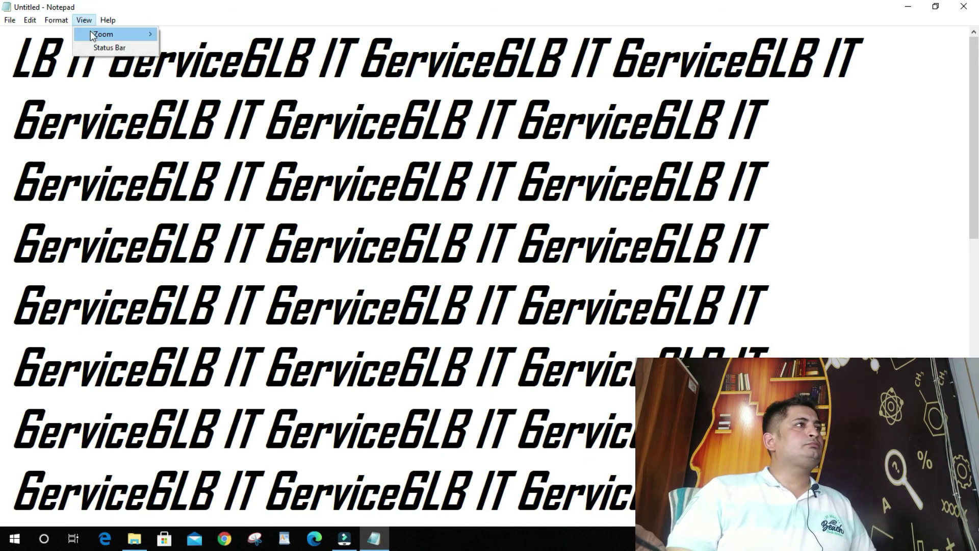
pyautogui.moveTo(113, 34)
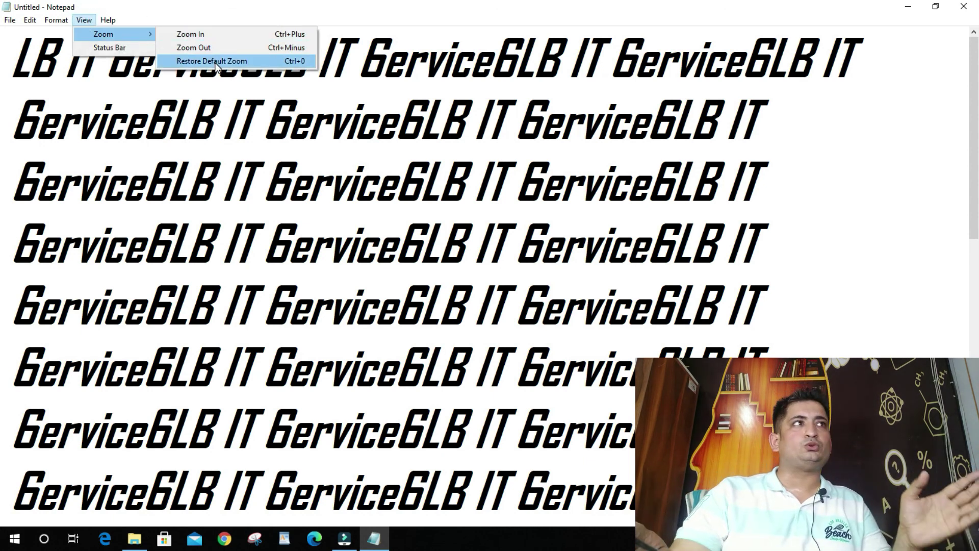
pyautogui.click(217, 61)
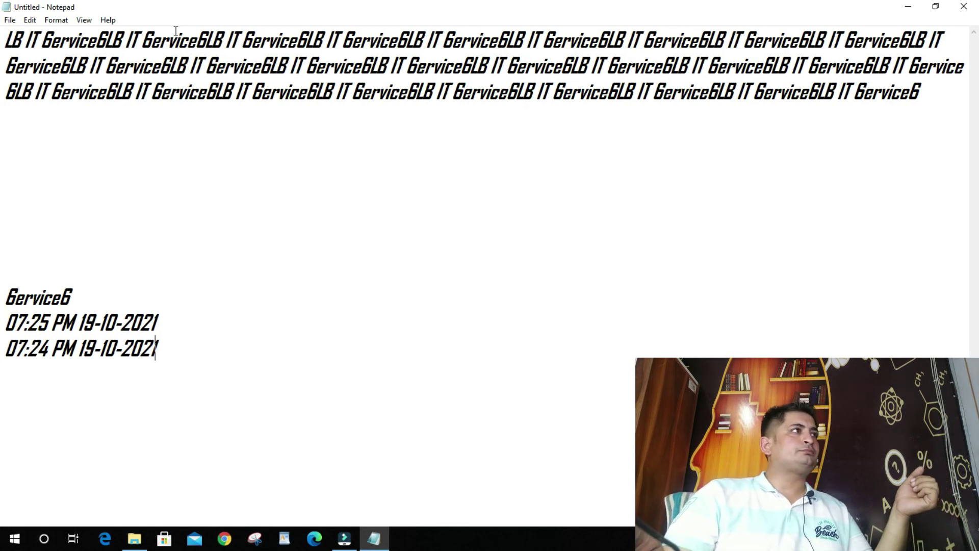
pyautogui.click(82, 20)
pyautogui.moveTo(103, 33)
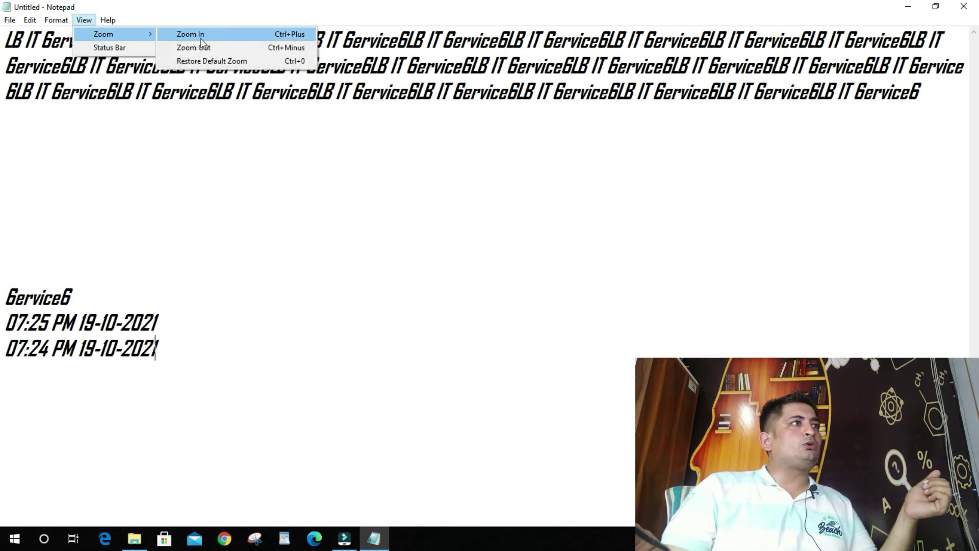
pyautogui.click(206, 51)
pyautogui.click(84, 19)
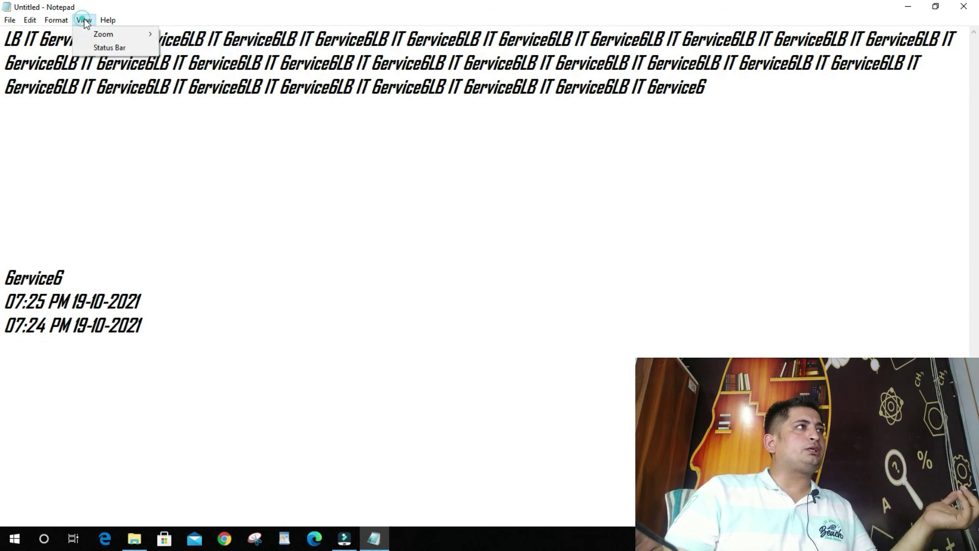
pyautogui.click(186, 47)
pyautogui.click(84, 20)
pyautogui.moveTo(103, 34)
pyautogui.click(187, 47)
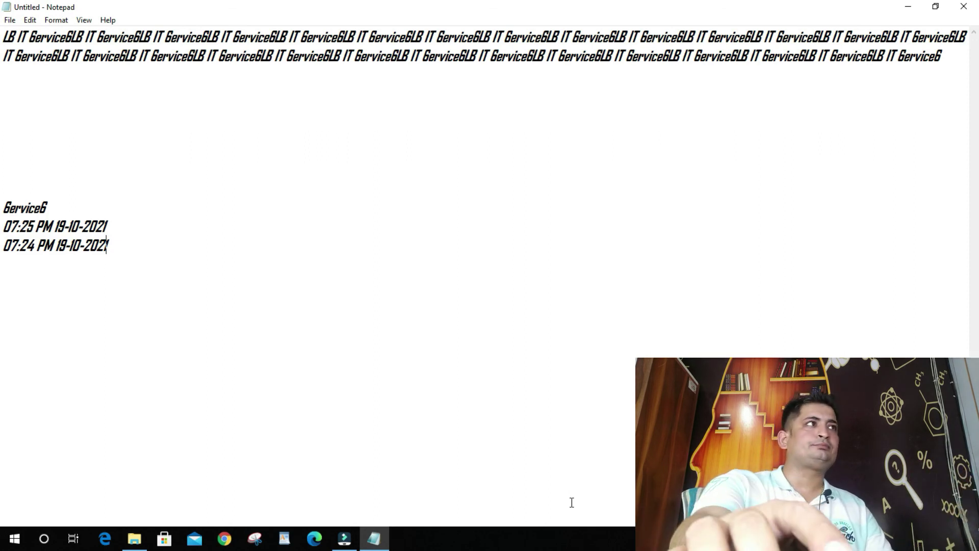
pyautogui.hotkey('ctrl', '-')
pyautogui.hotkey('ctrl', '-')
pyautogui.hotkey('ctrl', '-')
pyautogui.hotkey('ctrl', '-')
pyautogui.hotkey('ctrl', '-')
pyautogui.hotkey('ctrl', '-')
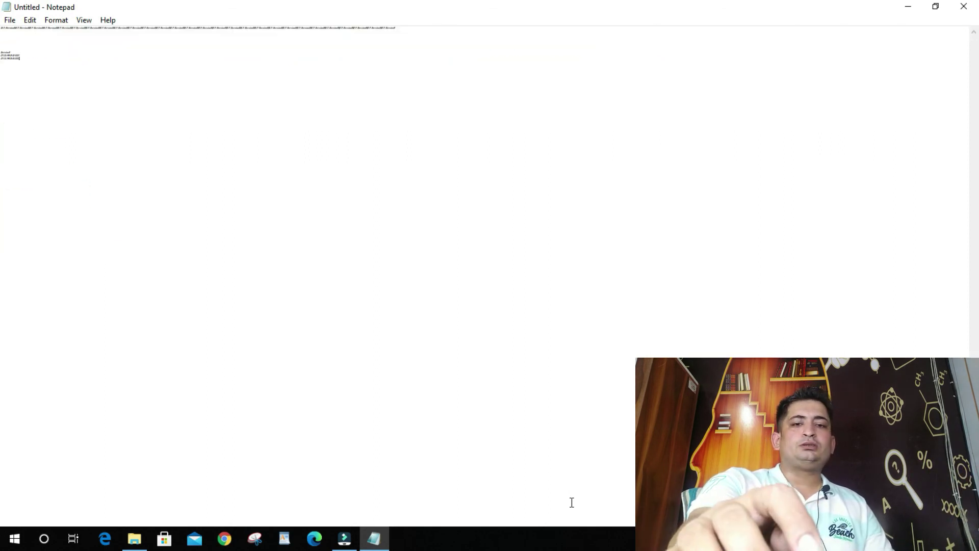
pyautogui.hotkey('ctrl', '+')
pyautogui.hotkey('ctrl', '+')
pyautogui.hotkey('ctrl', '+')
pyautogui.hotkey('ctrl', '+')
pyautogui.hotkey('ctrl', '+')
pyautogui.hotkey('ctrl', '+')
pyautogui.hotkey('ctrl', '+')
pyautogui.hotkey('ctrl', '+')
pyautogui.hotkey('ctrl', '+')
pyautogui.hotkey('ctrl', '+')
pyautogui.hotkey('ctrl', '+')
pyautogui.hotkey('ctrl', '+')
pyautogui.hotkey('ctrl', '+')
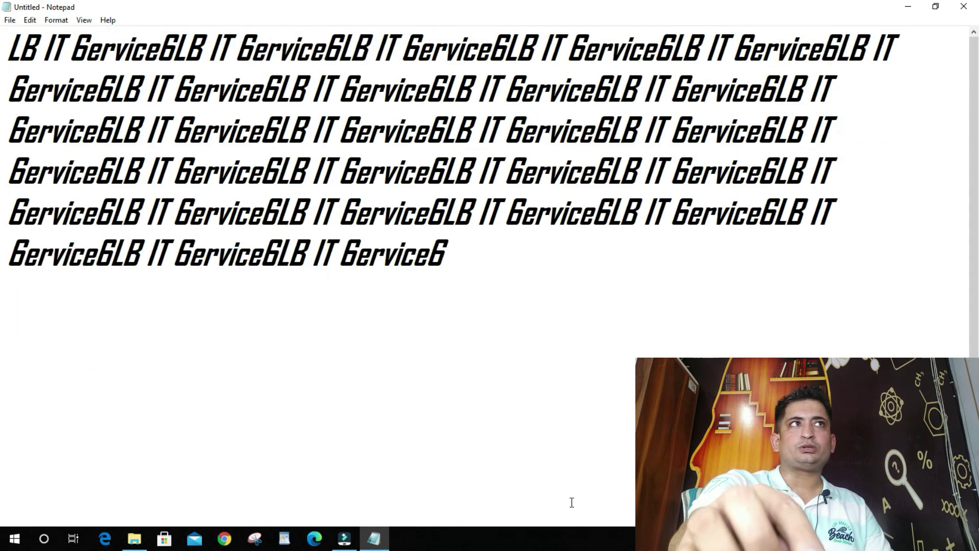
pyautogui.hotkey('ctrl', '+')
pyautogui.hotkey('ctrl', '+')
pyautogui.hotkey('ctrl', '-')
pyautogui.hotkey('ctrl', '-')
pyautogui.hotkey('ctrl', '-')
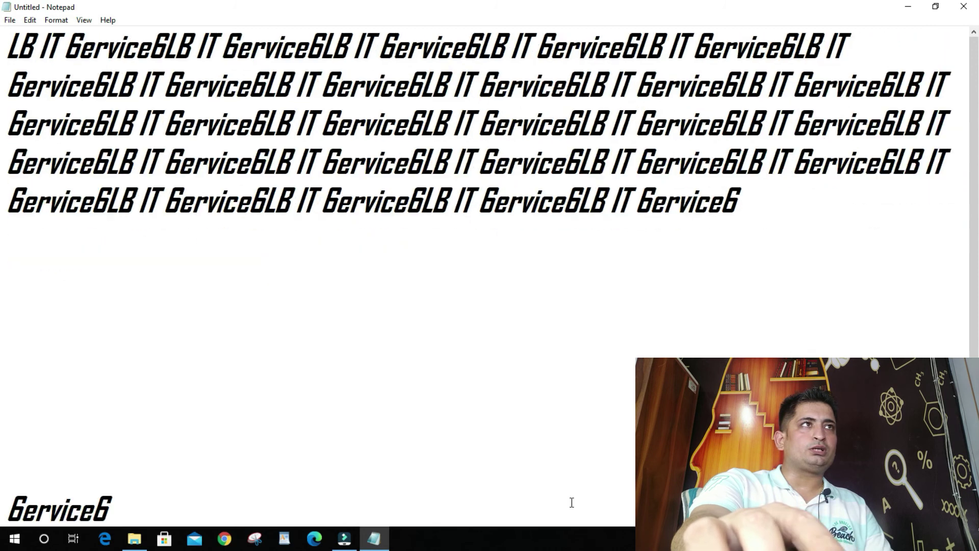
pyautogui.hotkey('ctrl', '-')
pyautogui.hotkey('ctrl', '-')
pyautogui.hotkey('ctrl', '-')
pyautogui.hotkey('ctrl', '-')
pyautogui.hotkey('ctrl', '-')
pyautogui.hotkey('ctrl', '-')
pyautogui.hotkey('ctrl', '-')
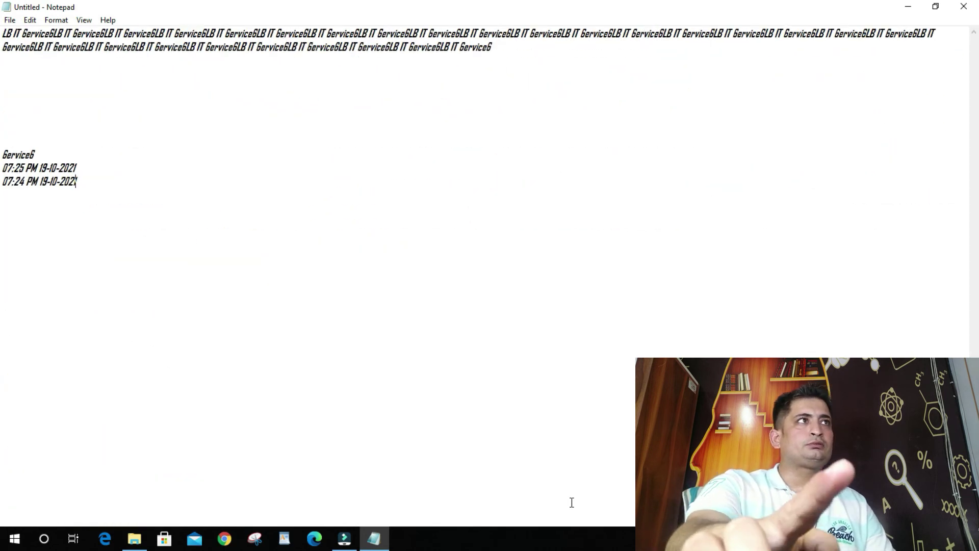
pyautogui.hotkey('ctrl', '0')
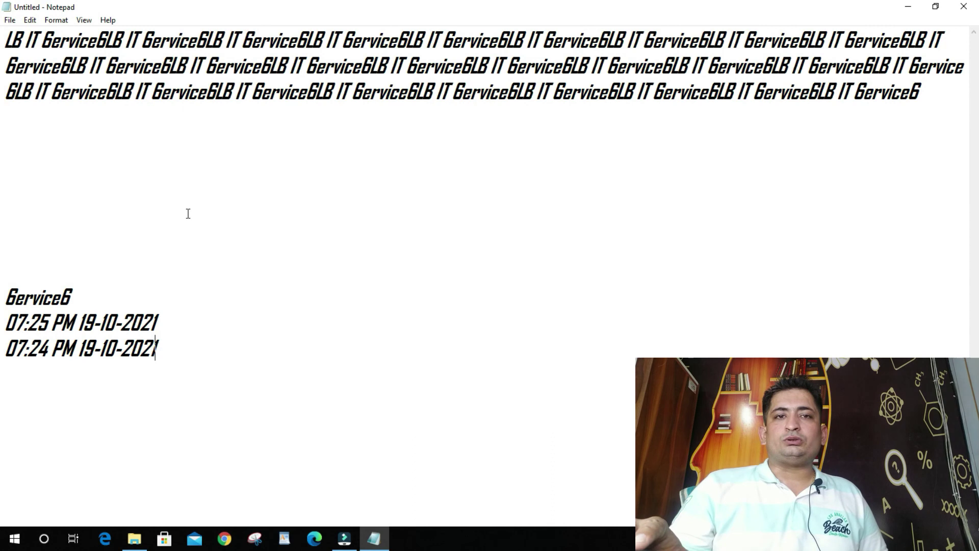
# Turn on the status bar showing Windows (CRLF) and confirm it is checked under View
pyautogui.click(84, 23)
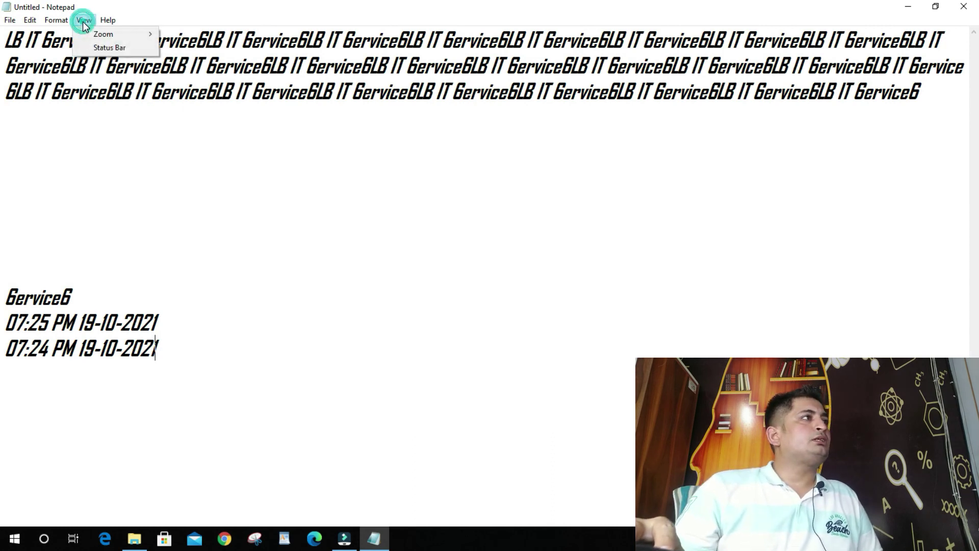
pyautogui.click(108, 47)
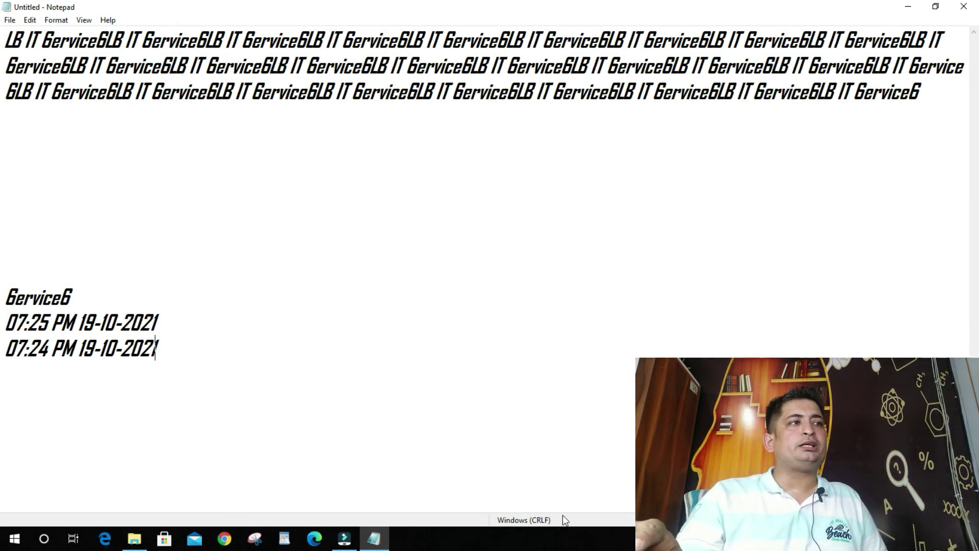
pyautogui.click(82, 19)
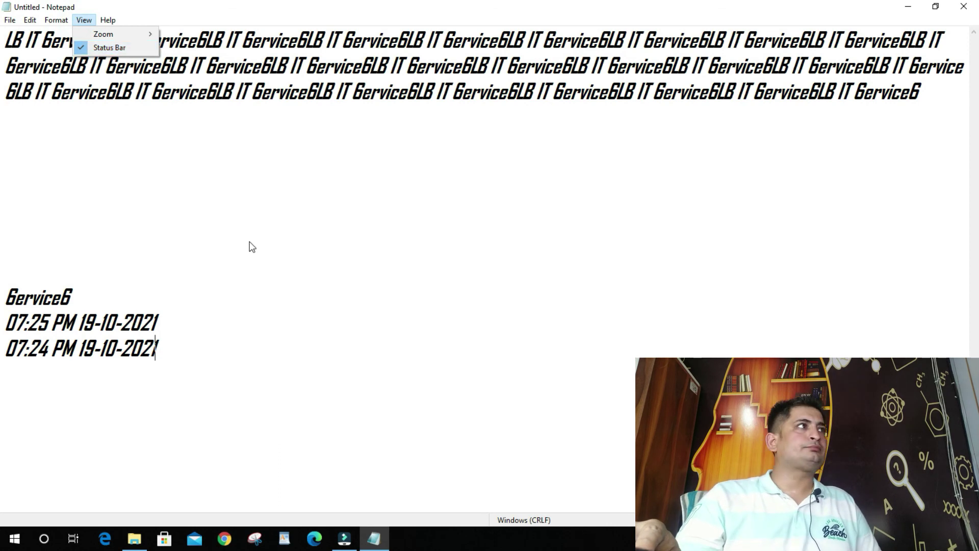